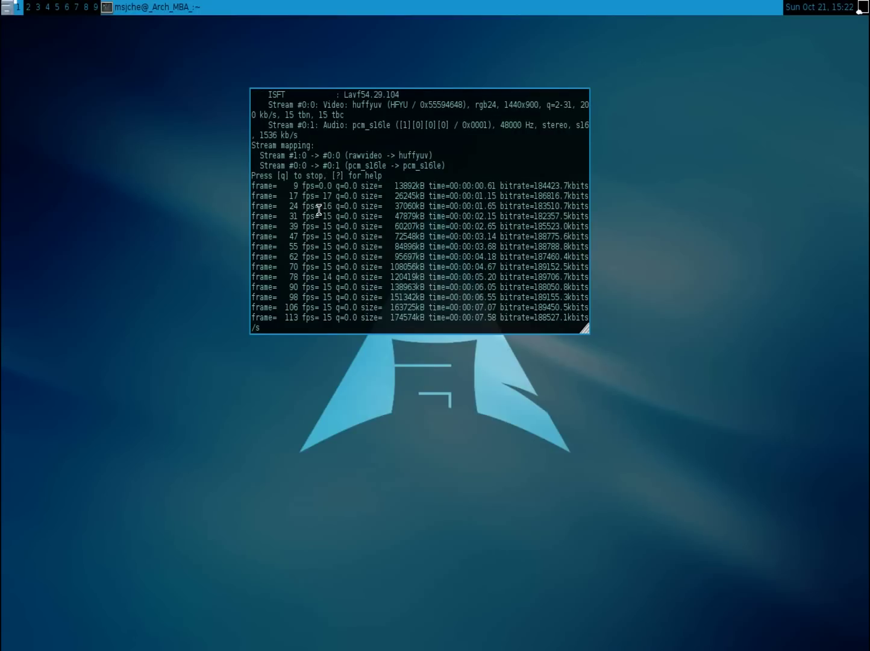
Send the ffmpeg recording terminal to tag 3, confirm it is there, then return to tag 1.
key(q)
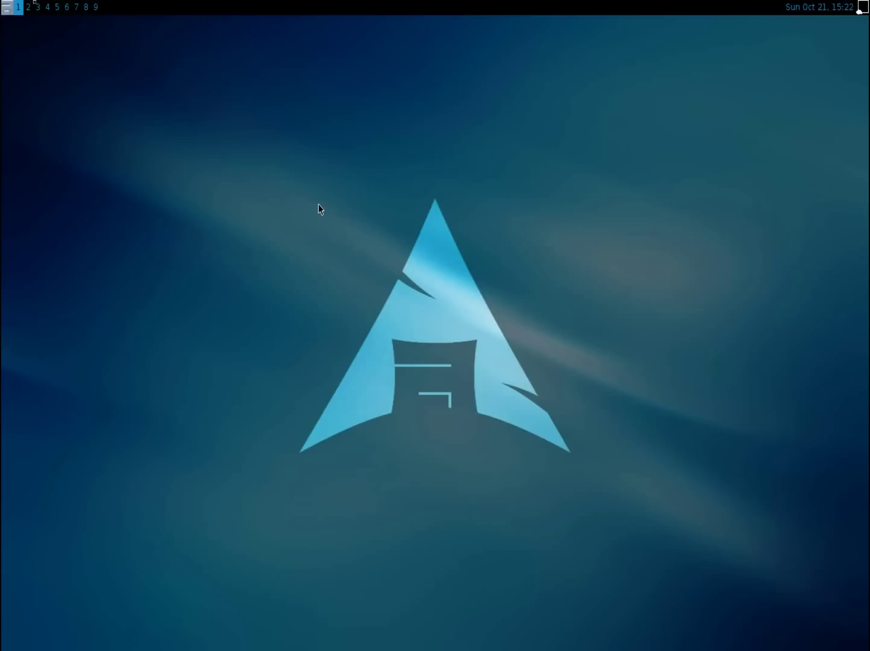
key(super+3)
drag(273, 206, 256, 196)
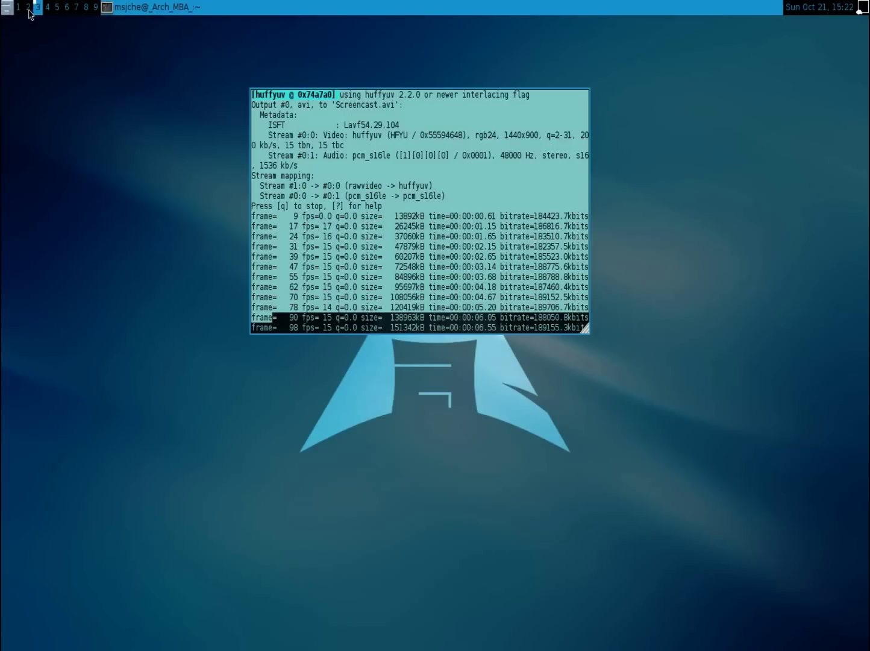
click(18, 7)
In a new centred terminal, cd into .config/awesome/themes/ and list its folders (arch, default, sky, zenburn).
key(super+Return)
text(cd .config/)
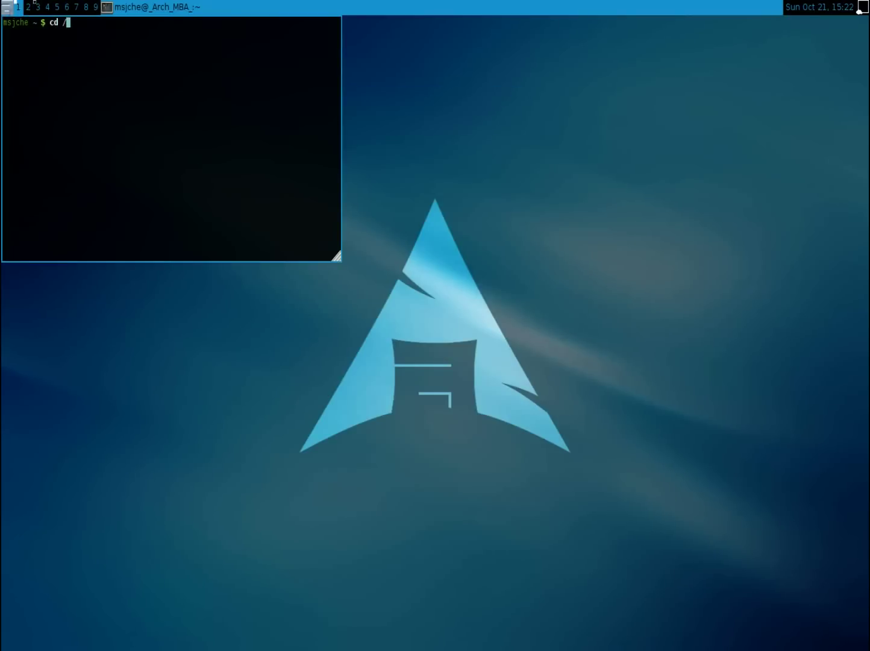
text(awesome/themes/)
key(Return)
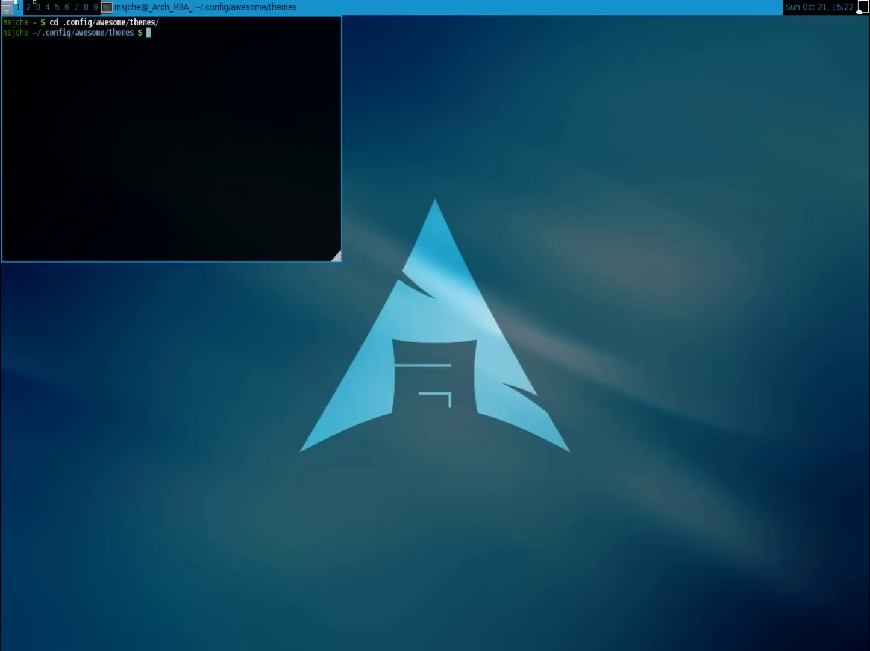
text(ls)
key(Return)
drag(242, 166, 424, 233)
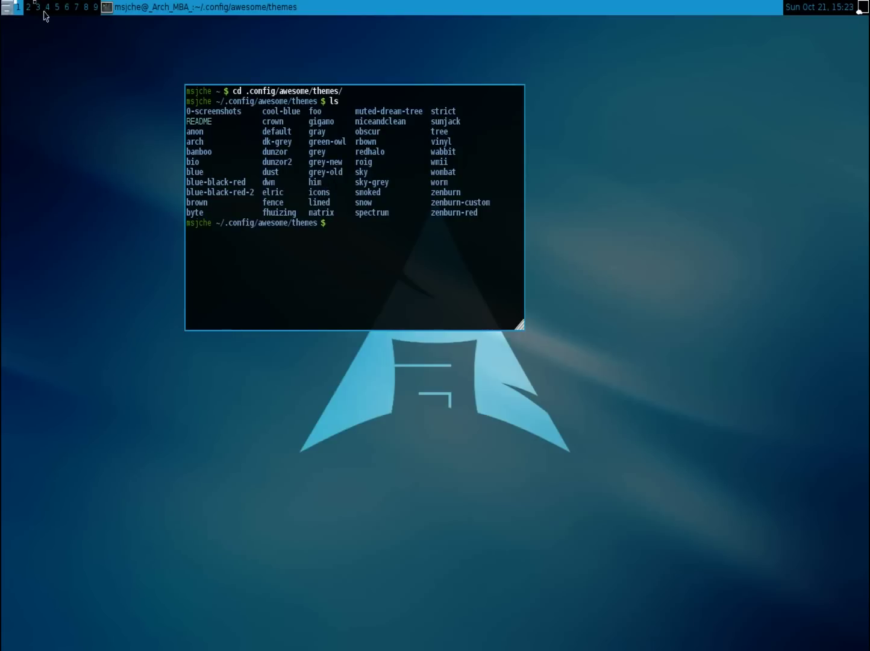
right_click(81, 101)
mouse_move(90, 103)
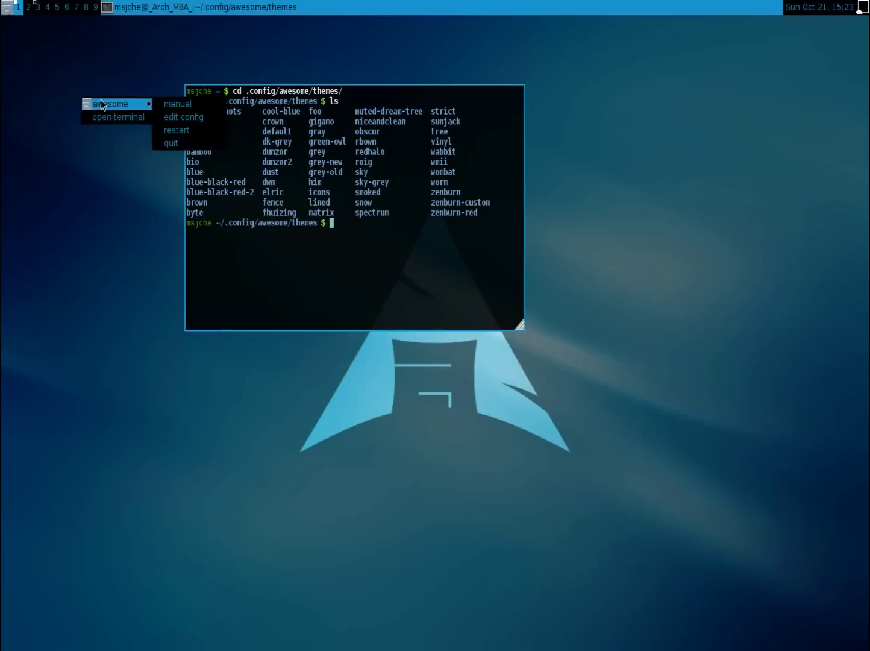
key(super+9)
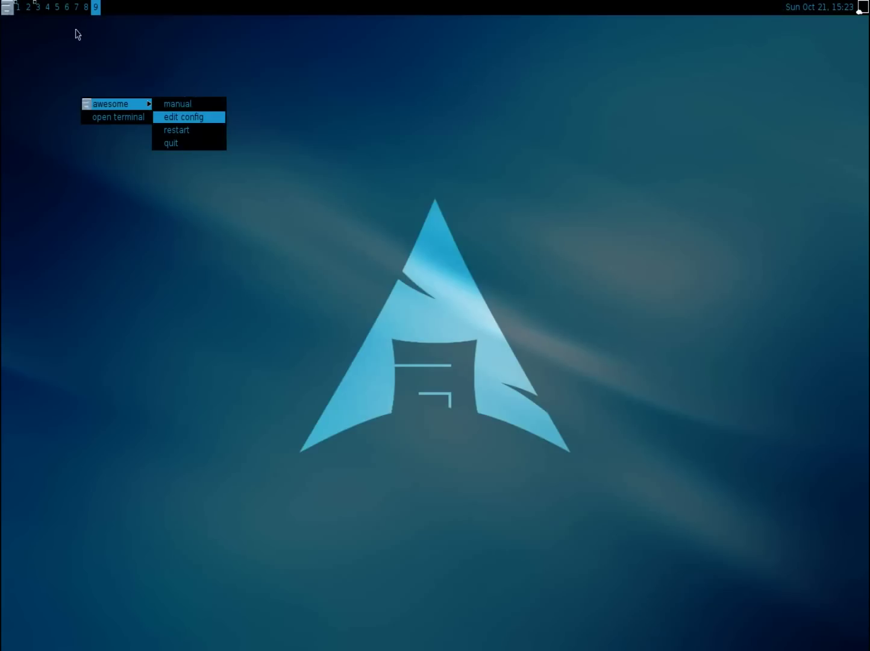
right_click(89, 41)
click(18, 9)
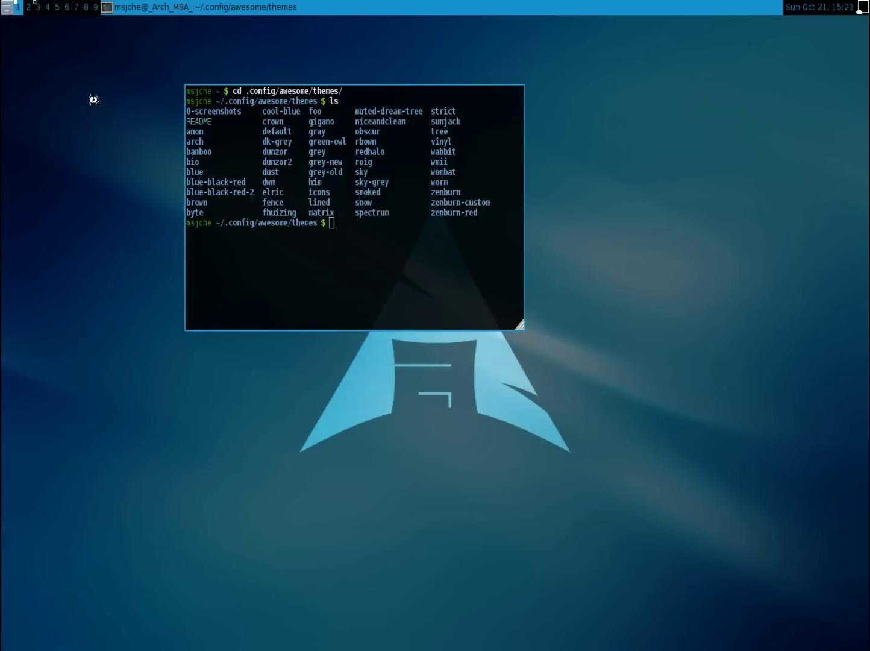
key(super+Return)
text(killal)
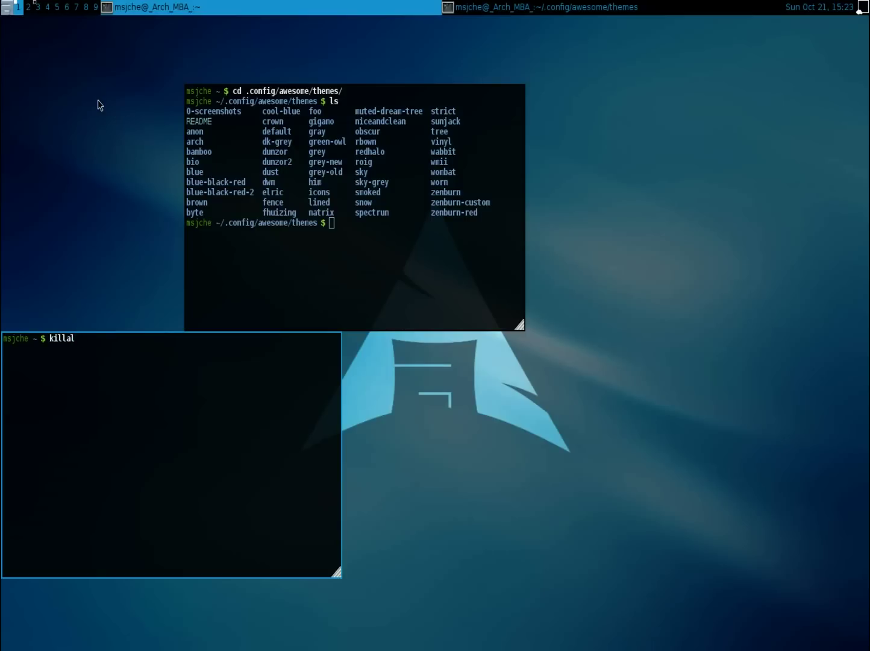
text(l aweseom)
key(BackSpace)
key(BackSpace)
key(BackSpace)
key(BackSpace)
key(BackSpace)
text(esome)
key(BackSpace)
key(BackSpace)
key(BackSpace)
key(BackSpace)
key(BackSpace)
key(BackSpace)
key(BackSpace)
key(BackSpace)
key(BackSpace)
key(BackSpace)
key(BackSpace)
key(BackSpace)
key(BackSpace)
key(BackSpace)
key(BackSpace)
drag(110, 393, 132, 348)
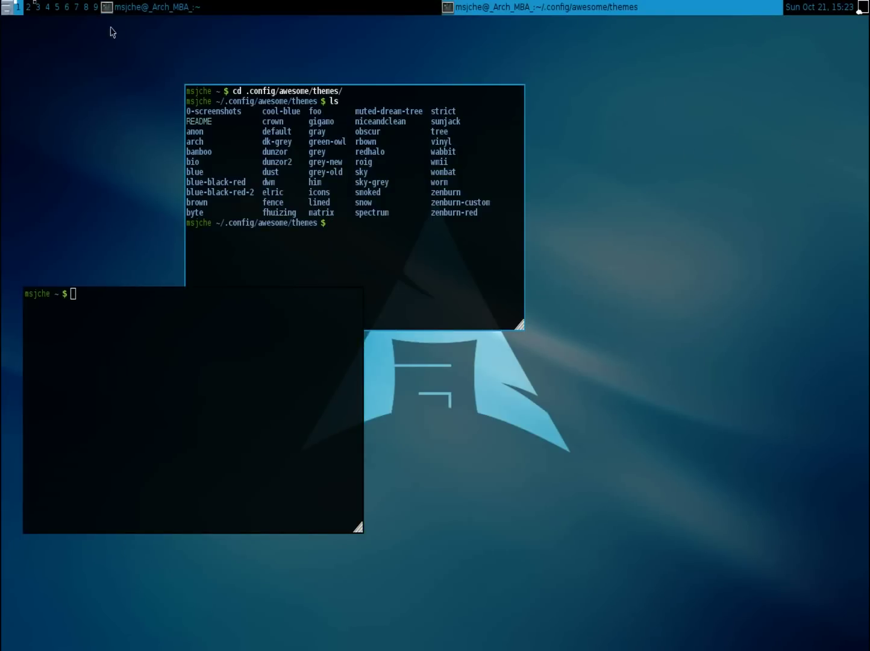
drag(183, 392, 271, 379)
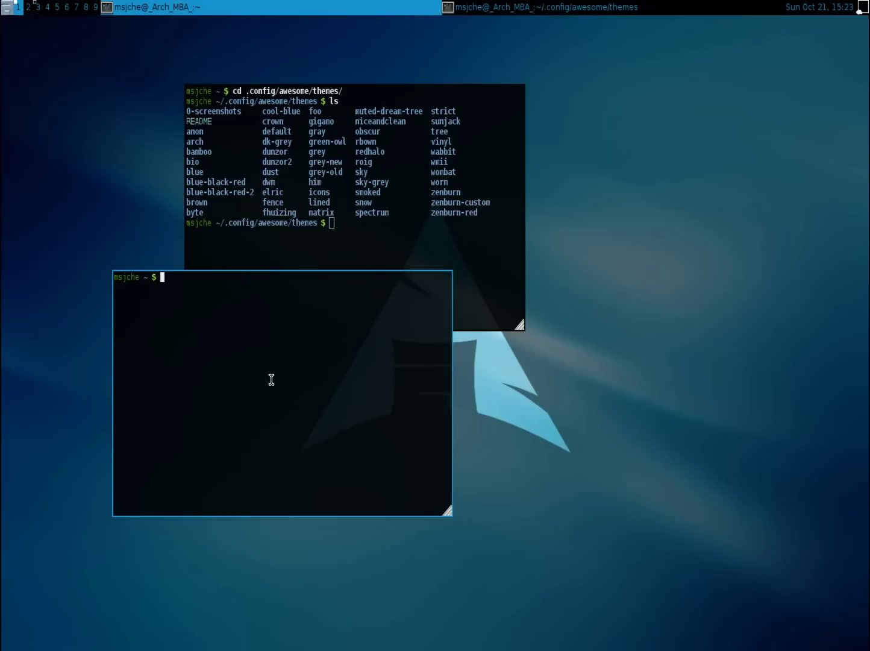
key(super+shift+c)
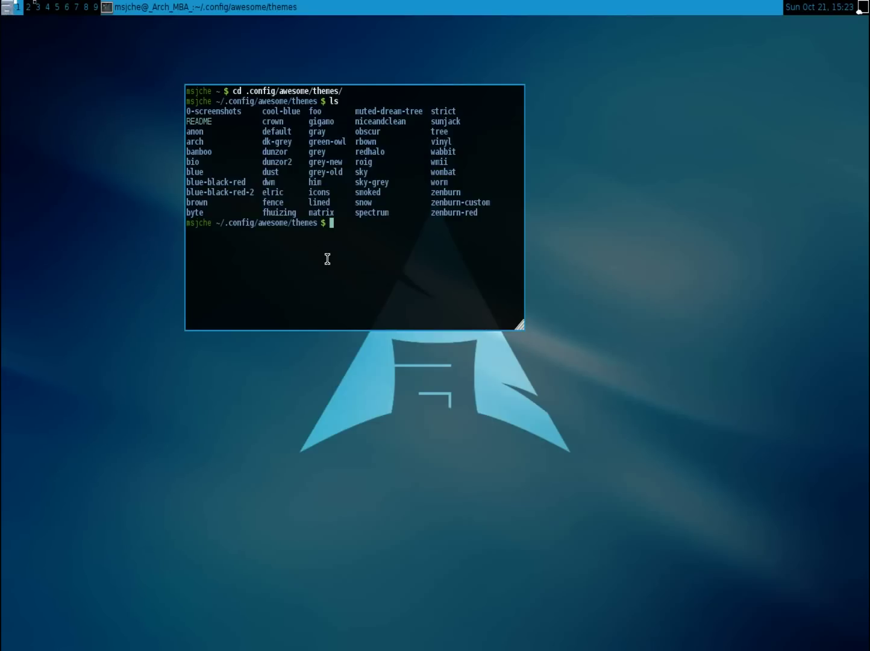
Launch gedit as root with sudo and open rc.lua from the recent files.
text(sudo gedit)
key(Return)
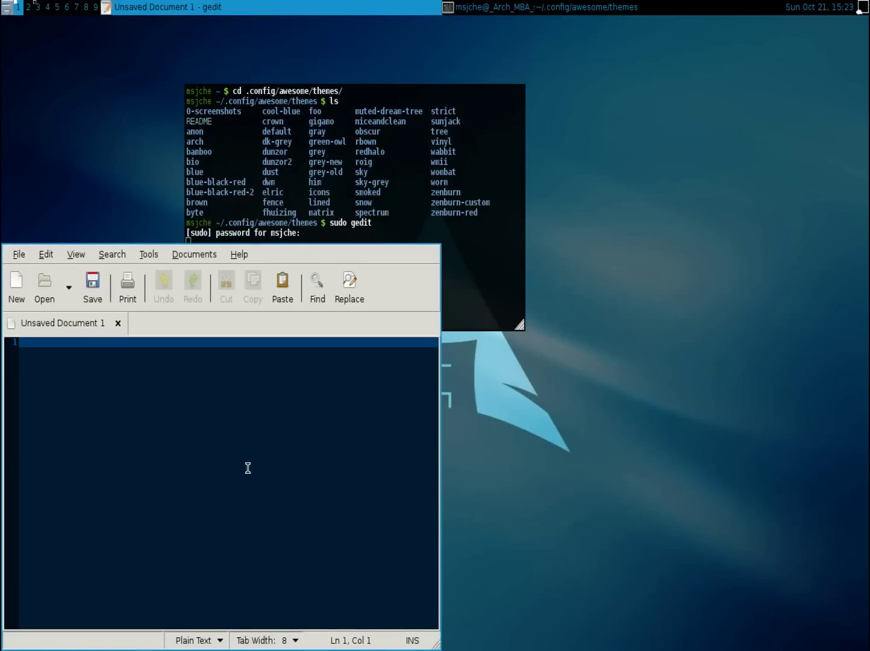
drag(247, 467, 540, 314)
click(344, 137)
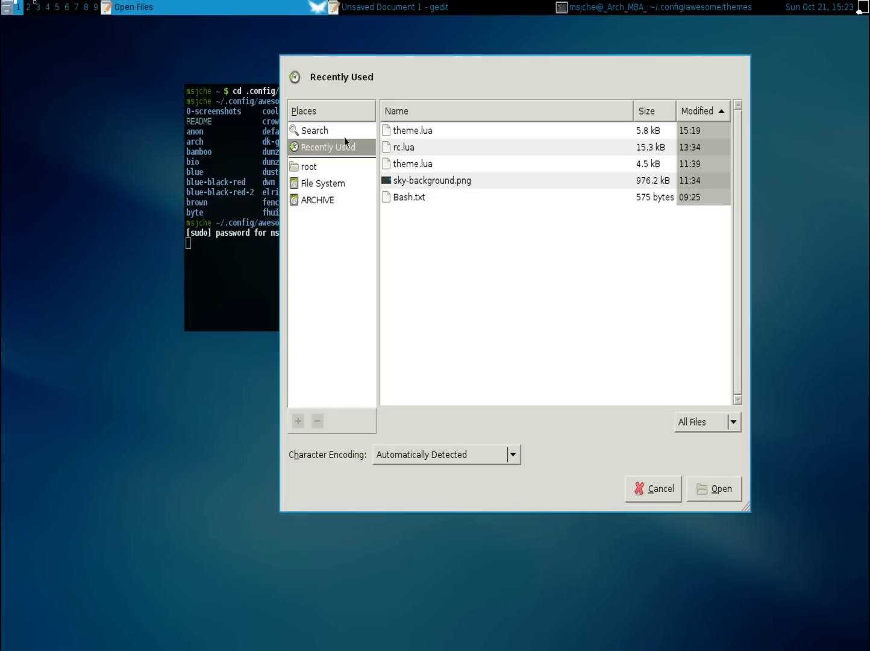
click(411, 149)
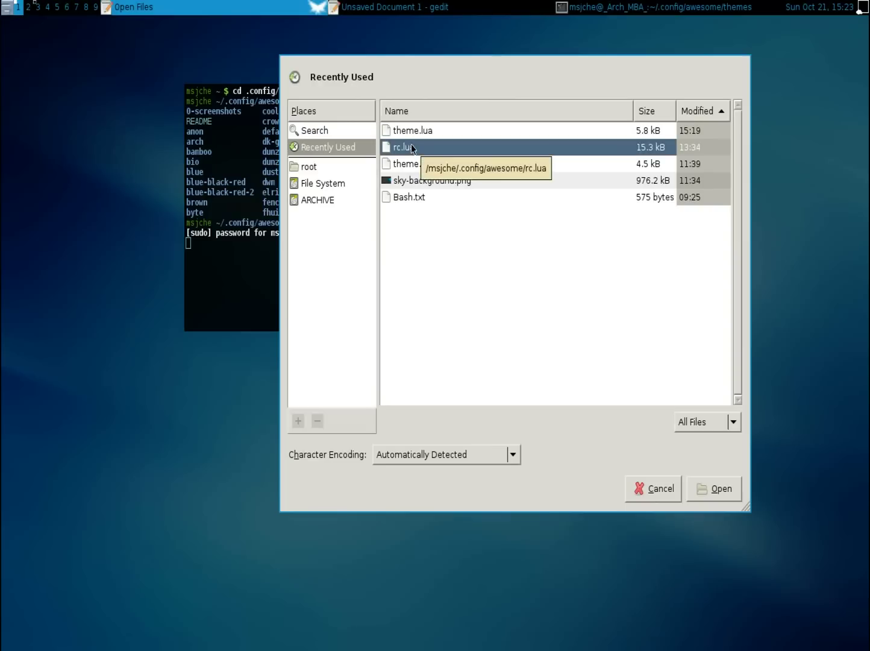
double_click(411, 145)
Open theme.lua from the themes/arch folder in a second tab.
click(339, 125)
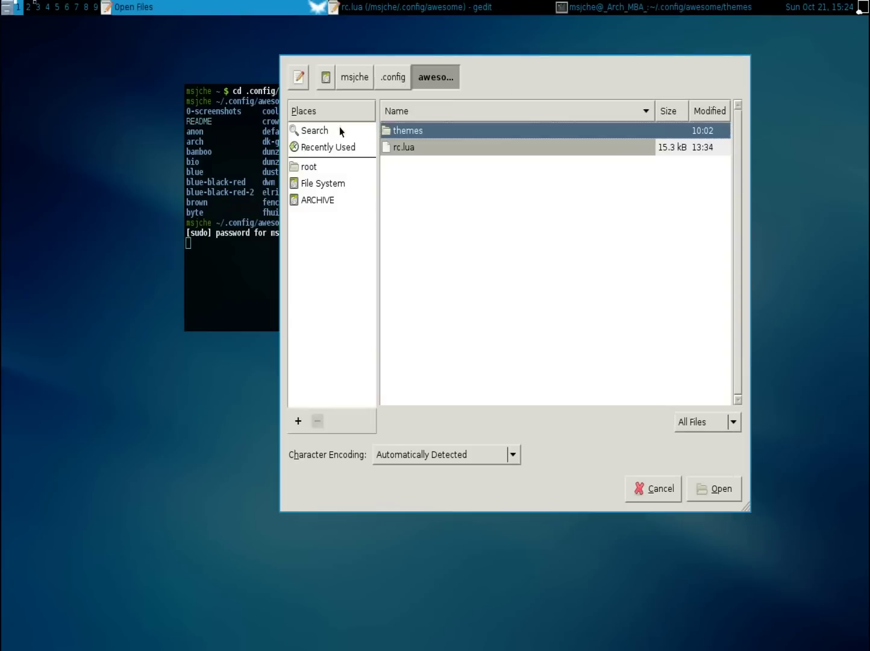
double_click(421, 131)
double_click(416, 164)
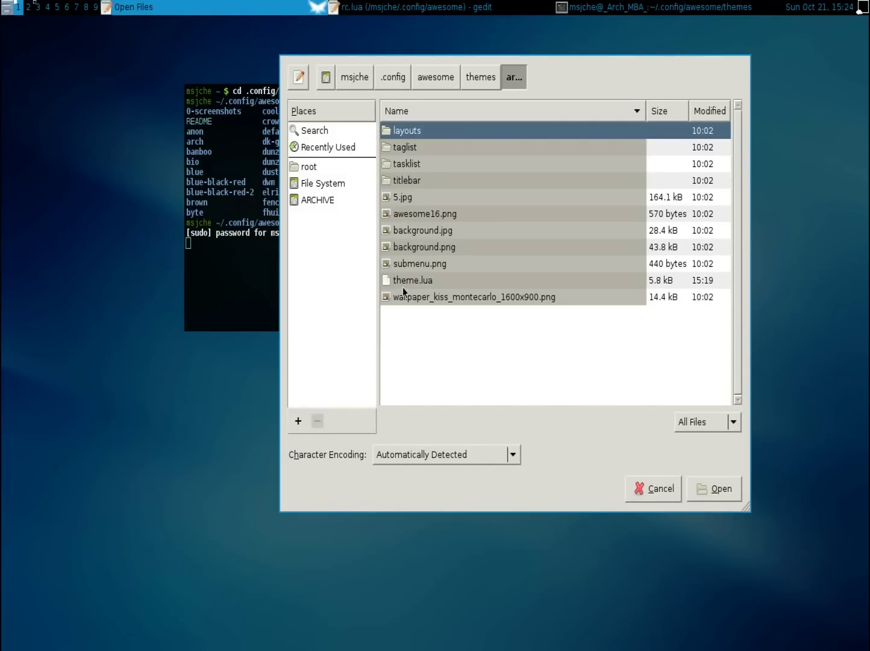
click(403, 286)
click(402, 286)
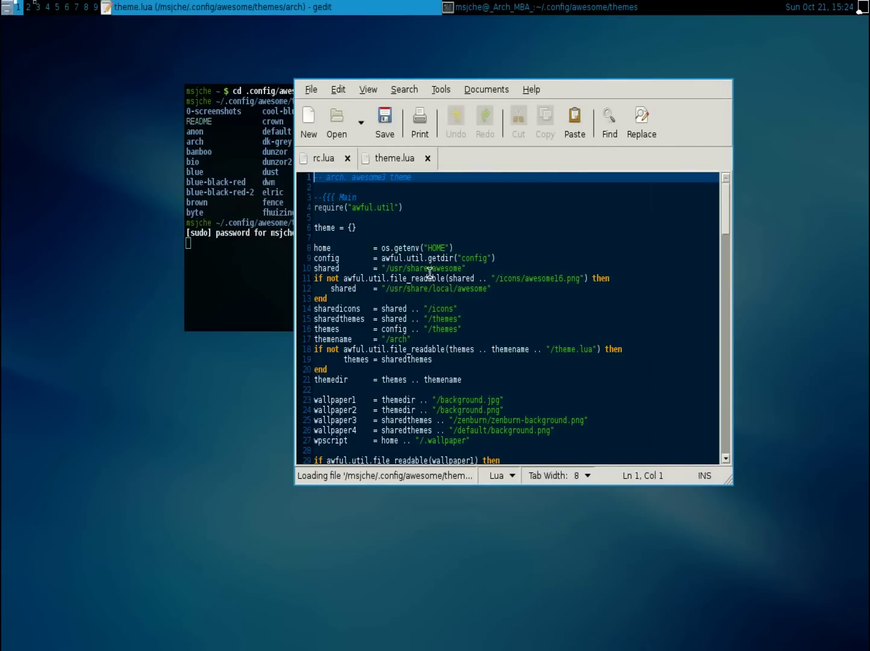
scroll(461, 295, down, 3)
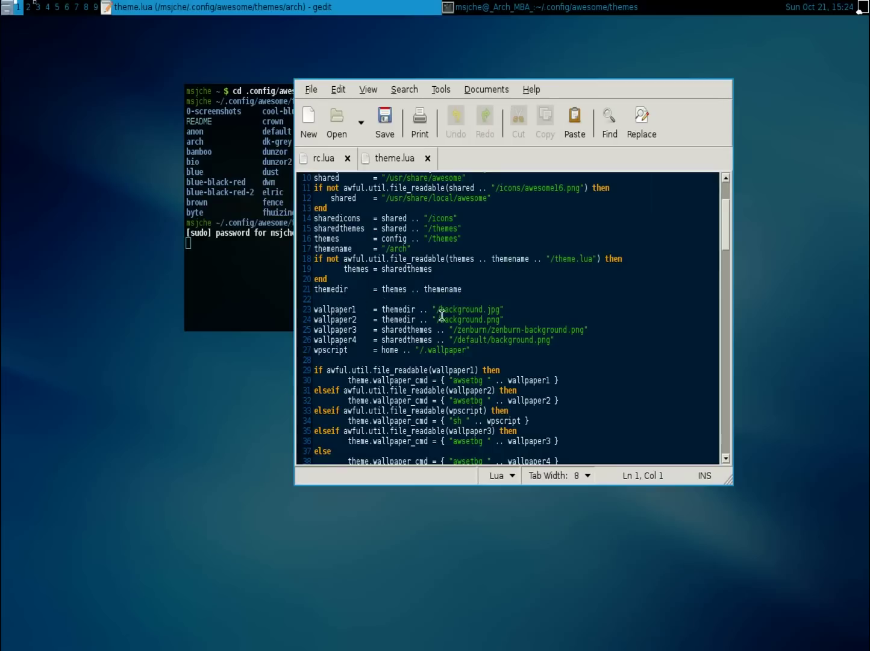
scroll(429, 312, up, 3)
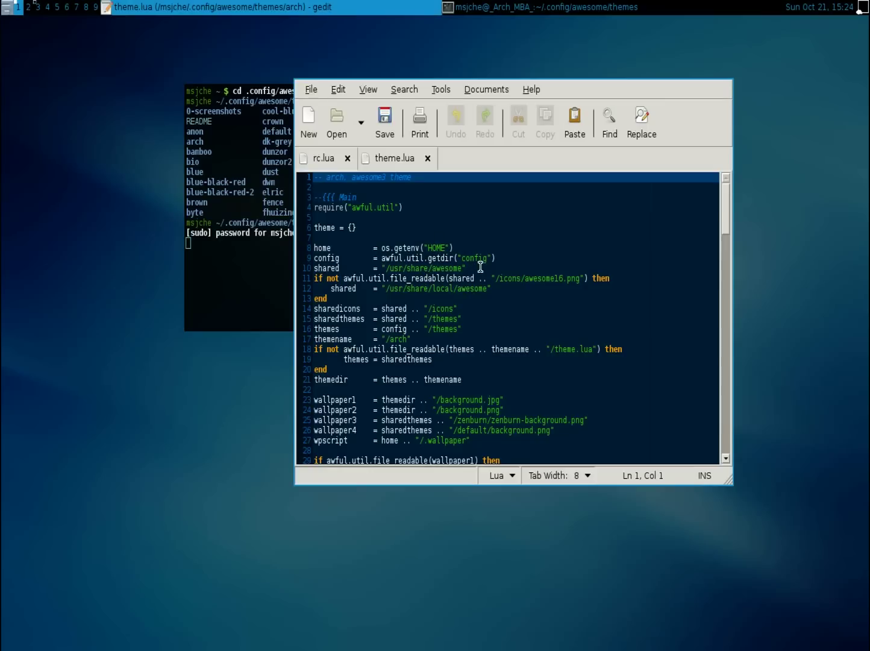
scroll(485, 314, down, 1)
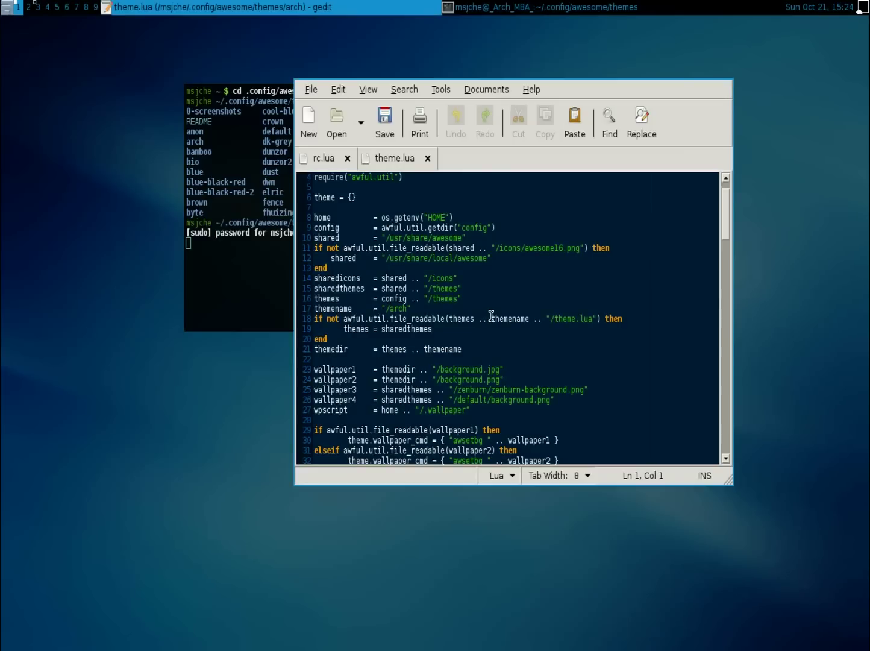
scroll(487, 318, down, 3)
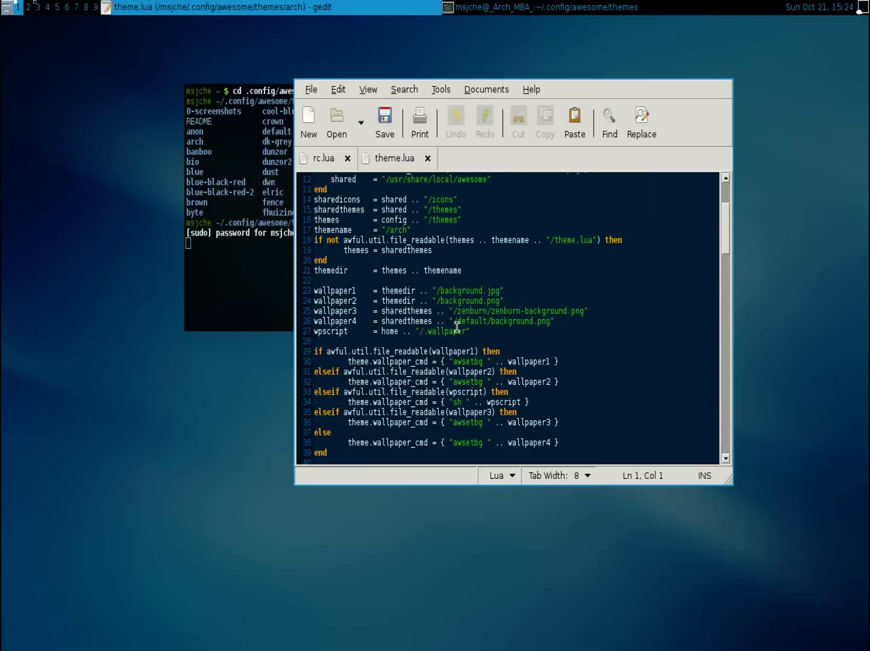
mouse_move(198, 317)
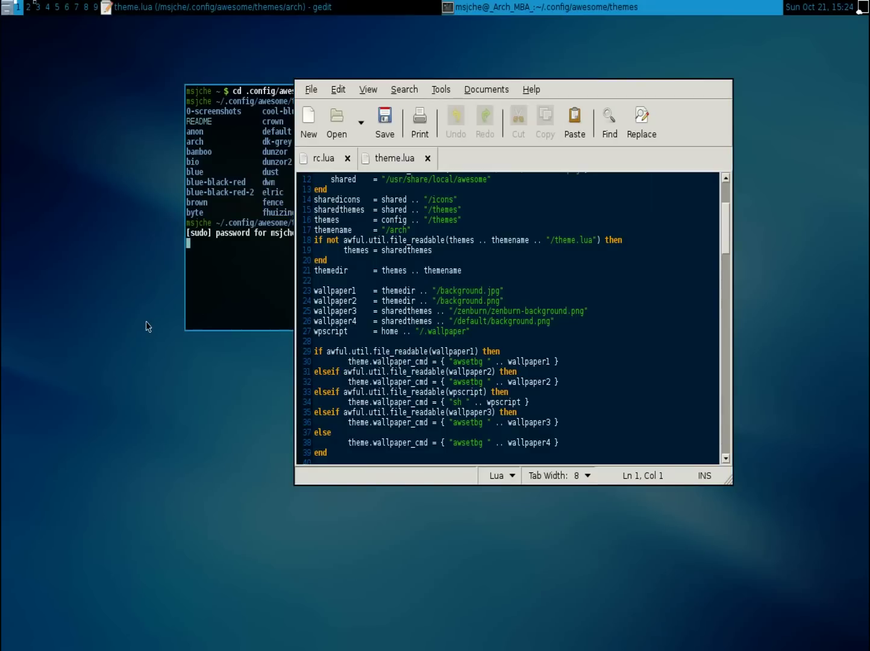
key(super+r)
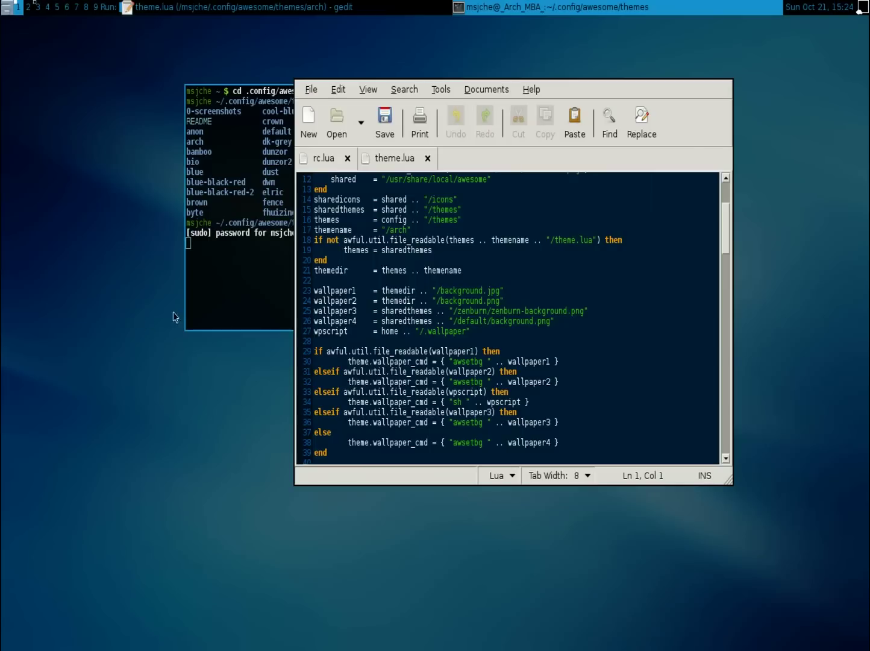
key(Escape)
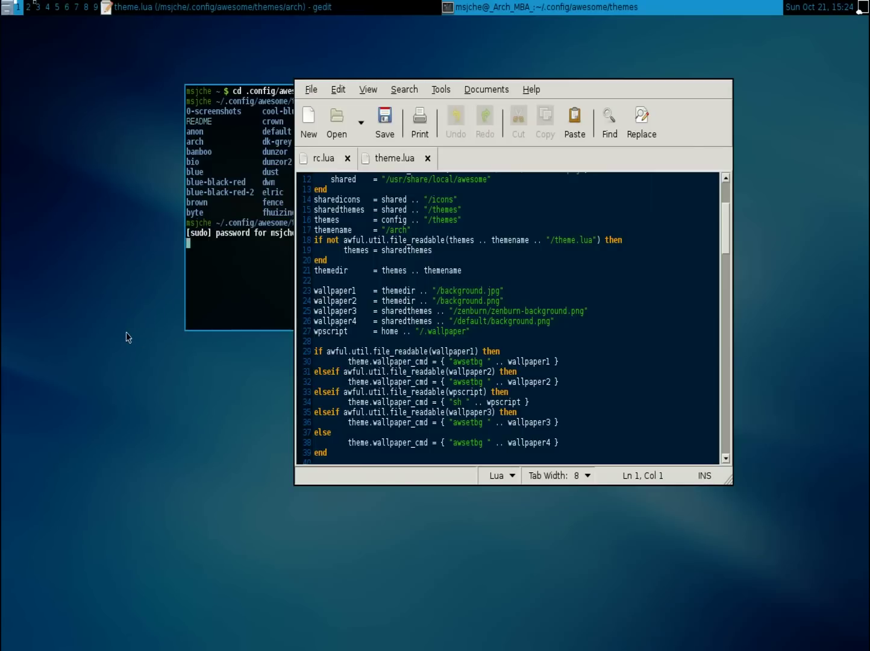
key(super+Return)
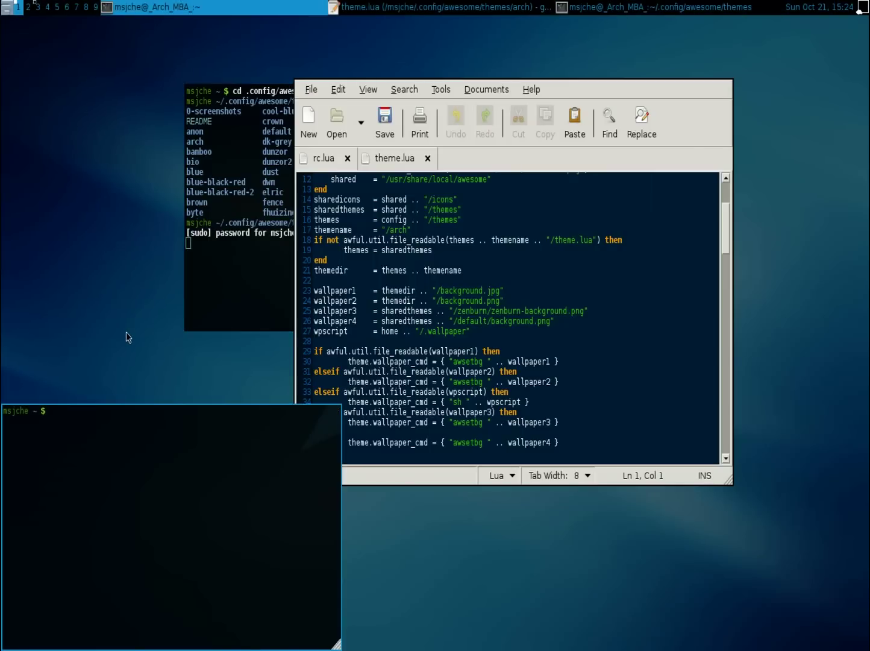
text(yaourt)
key(BackSpace)
text(t pcmanfm)
key(Return)
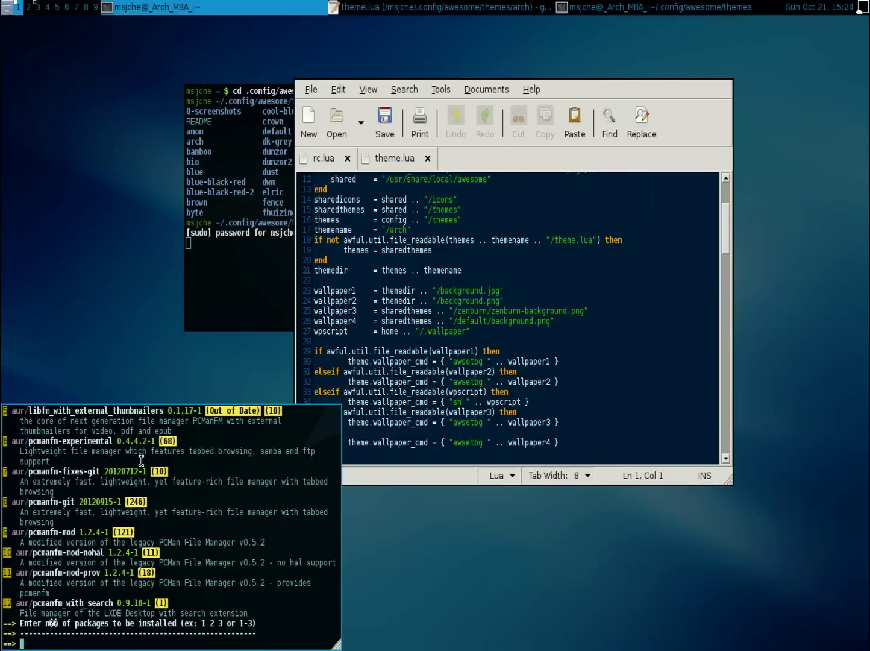
scroll(132, 485, up, 3)
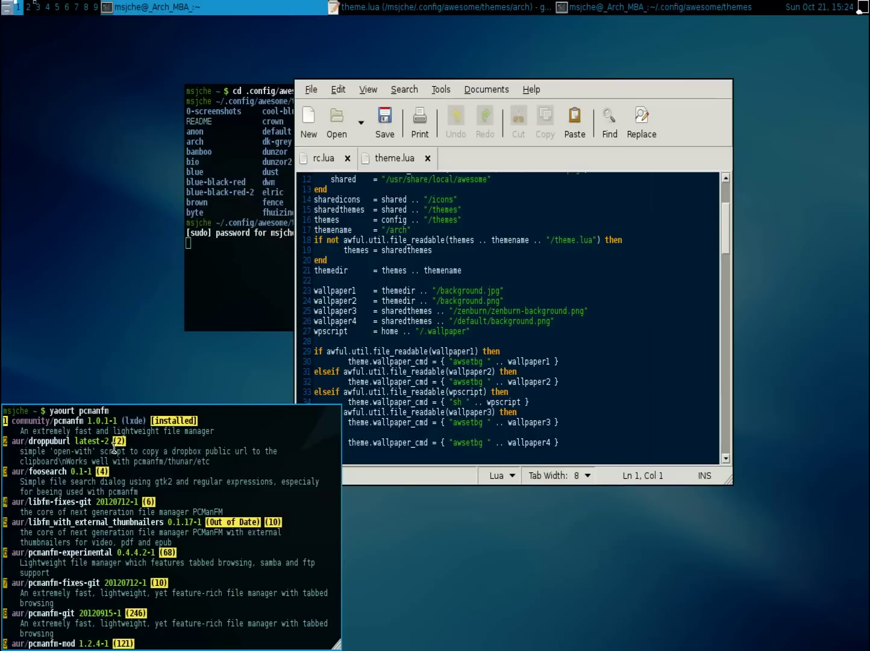
key(Return)
drag(111, 470, 172, 325)
key(ctrl+d)
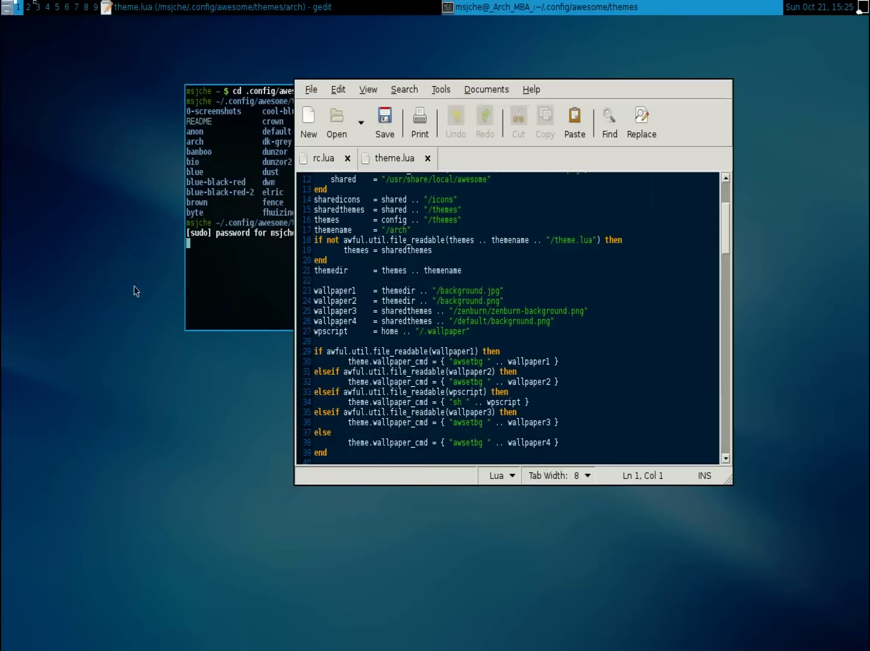
Launch pcmanfm from the run prompt and open the Wallpaper folder.
key(super+r)
text(pcmanfm)
key(Return)
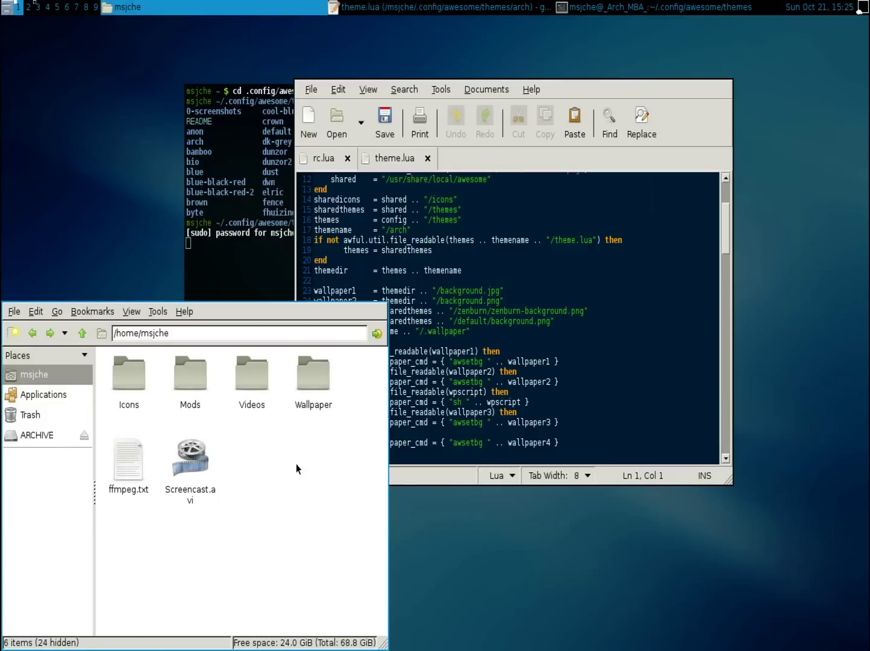
drag(295, 462, 295, 339)
click(322, 241)
double_click(321, 247)
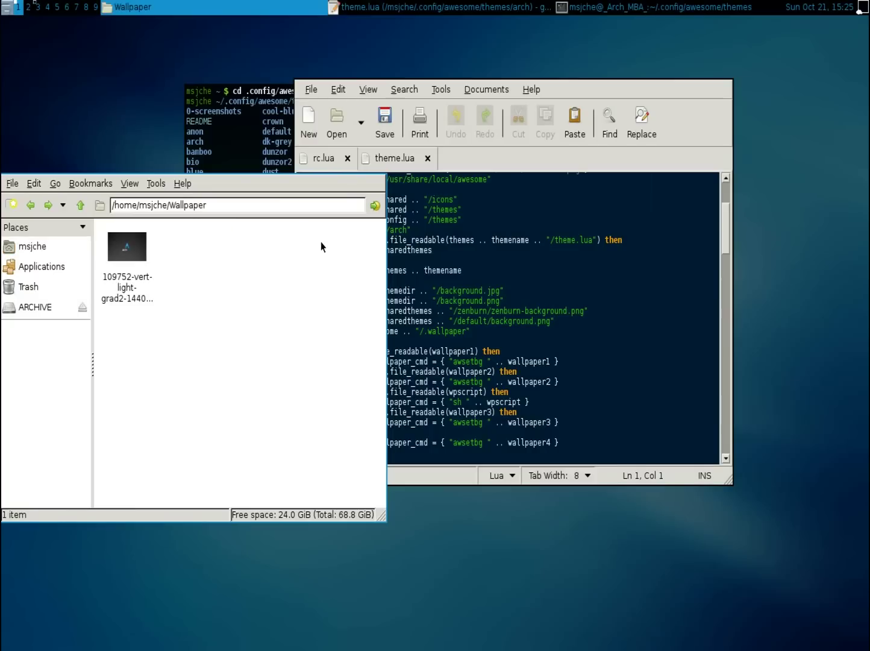
Select the wallpaper image, glance at the sort options, and switch to Compact View.
click(136, 249)
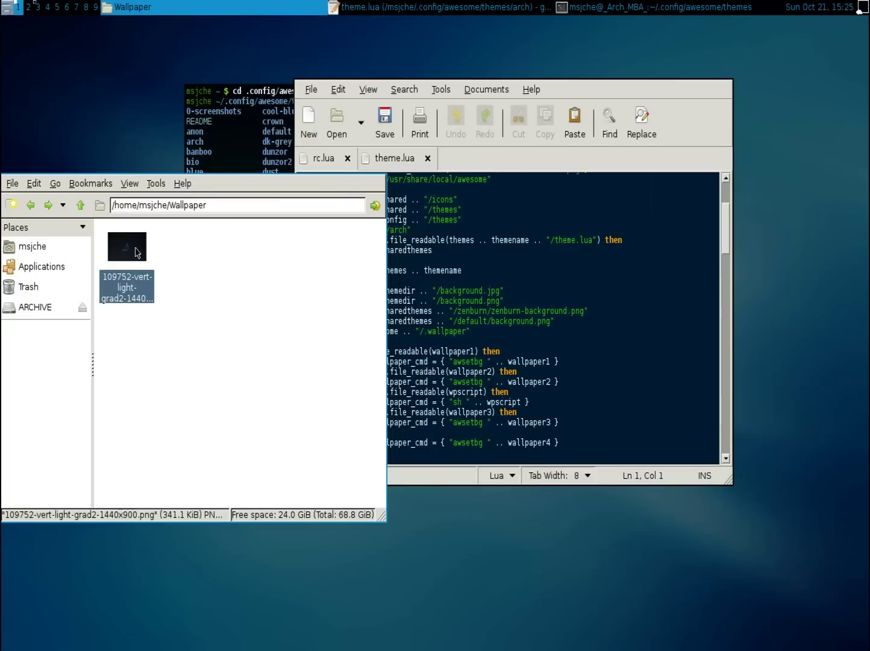
right_click(184, 246)
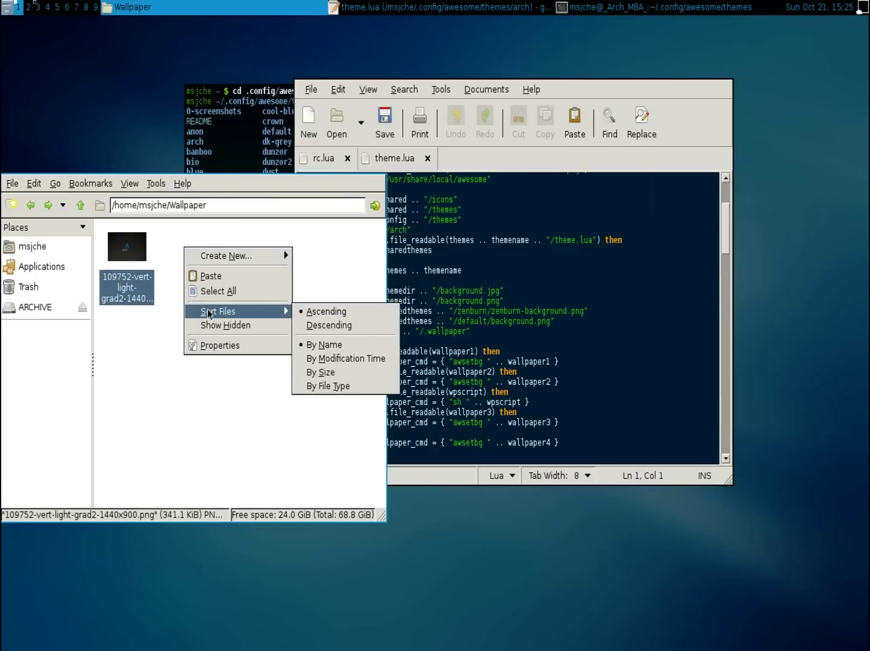
click(158, 347)
click(122, 185)
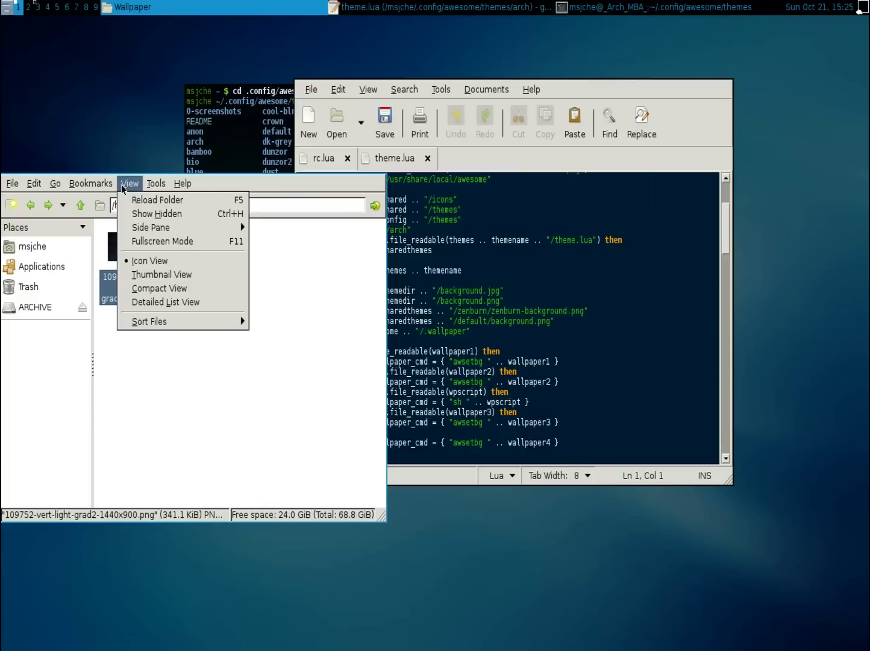
click(152, 291)
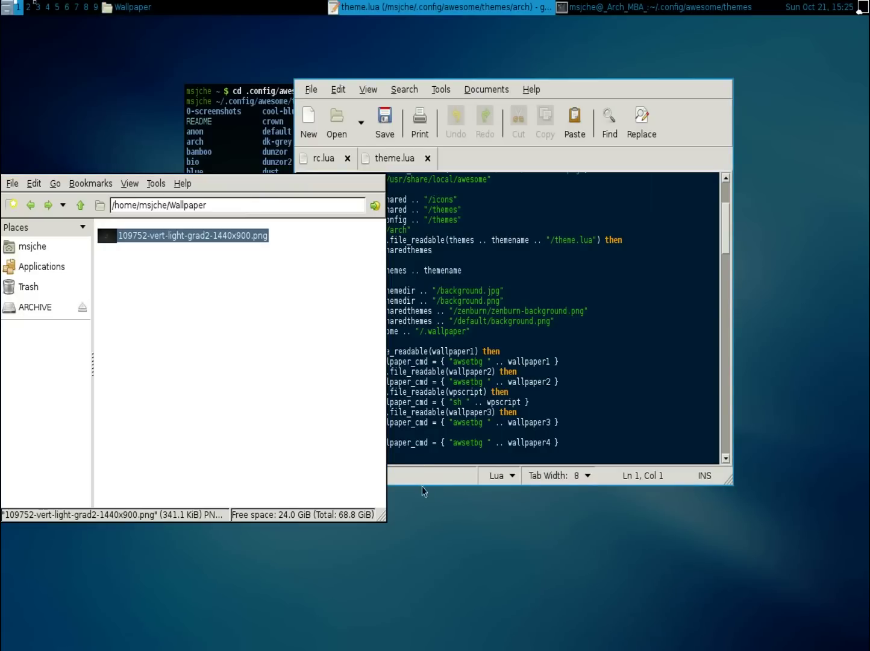
Close the accidentally edited theme.lua, choosing Close without Saving.
text(-)
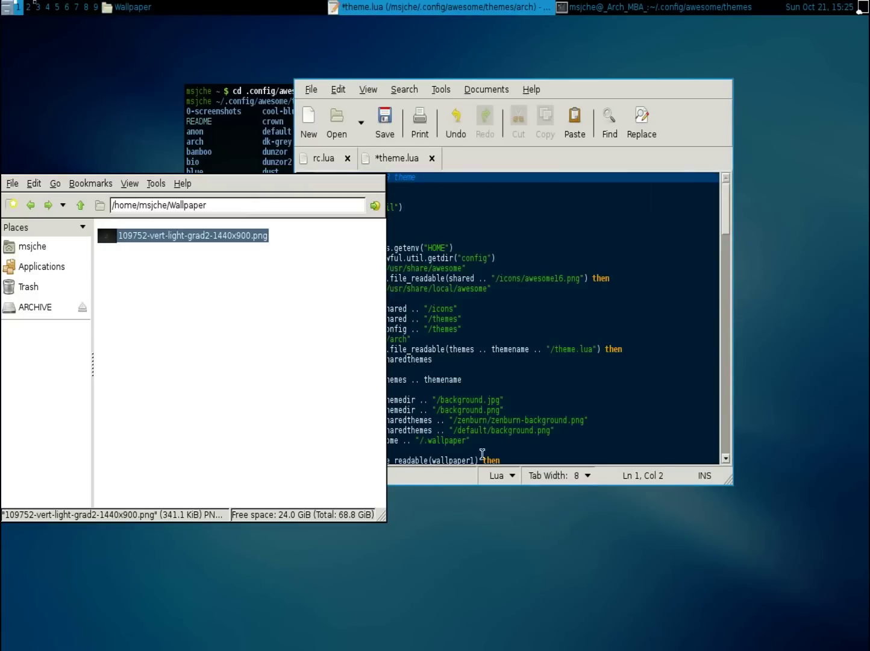
click(571, 368)
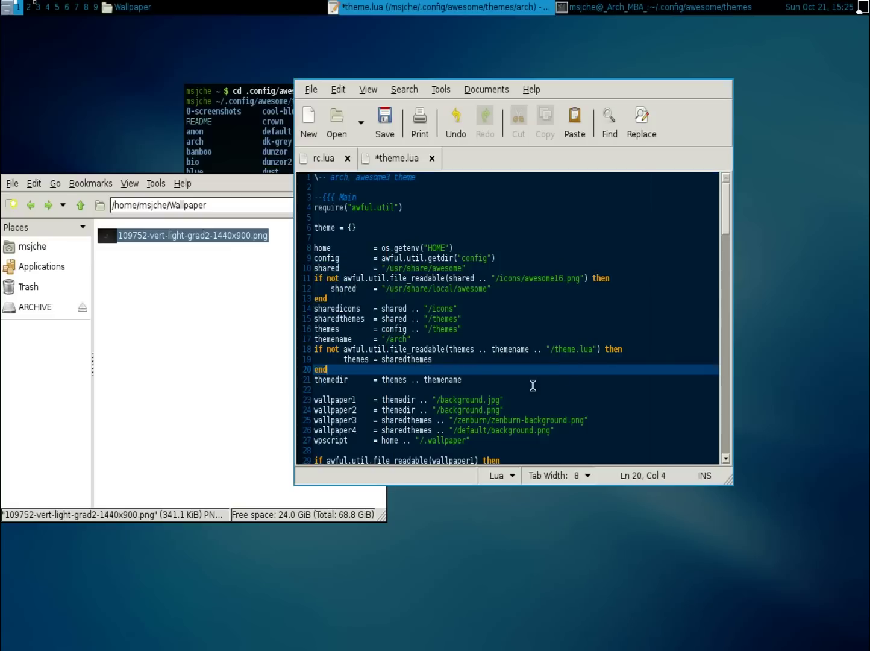
key(BackSpace)
text(d)
click(432, 159)
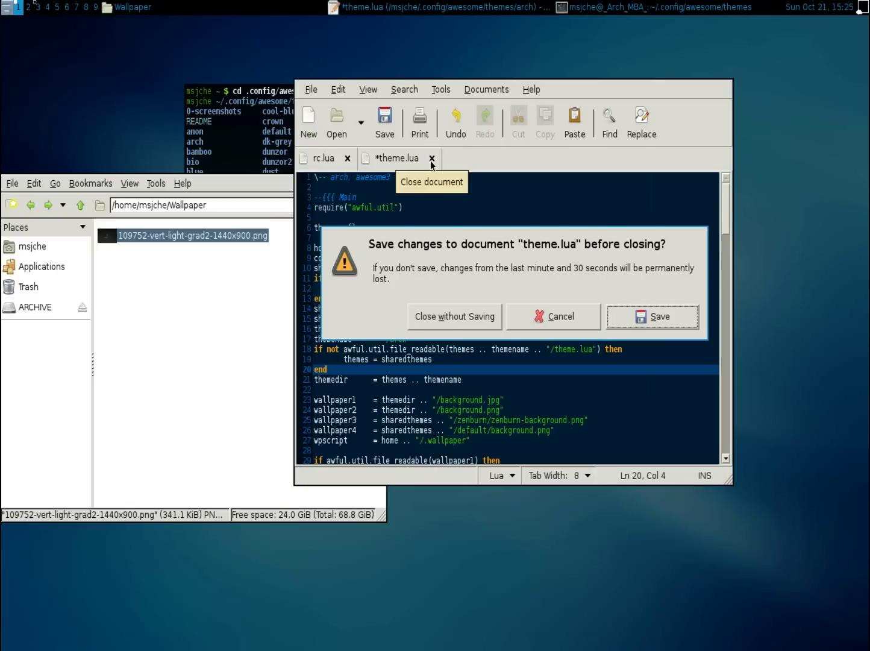
click(455, 316)
Reopen the unchanged theme.lua from .config/awesome/themes/arch.
click(361, 122)
click(336, 130)
click(337, 133)
click(412, 133)
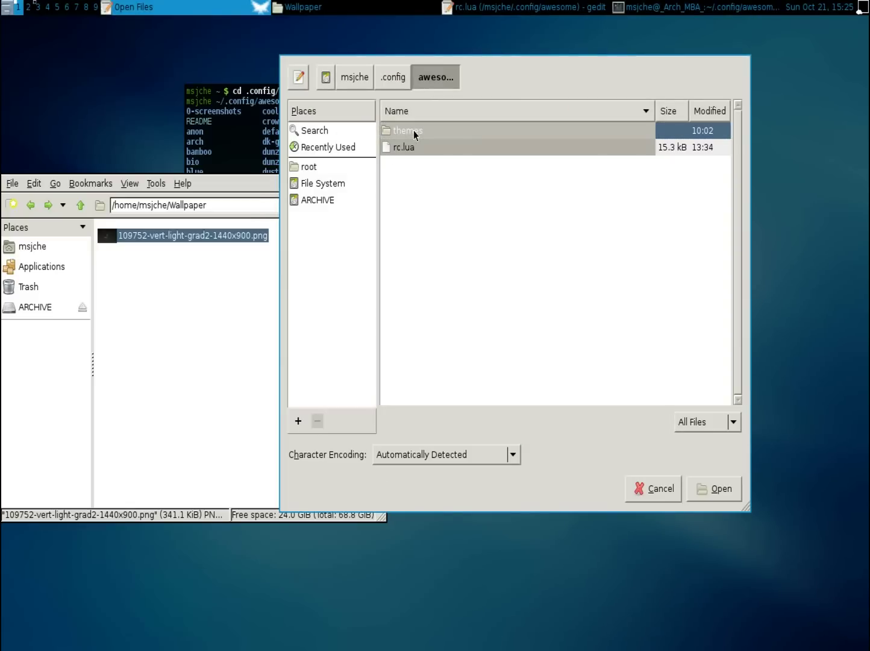
double_click(414, 133)
double_click(414, 165)
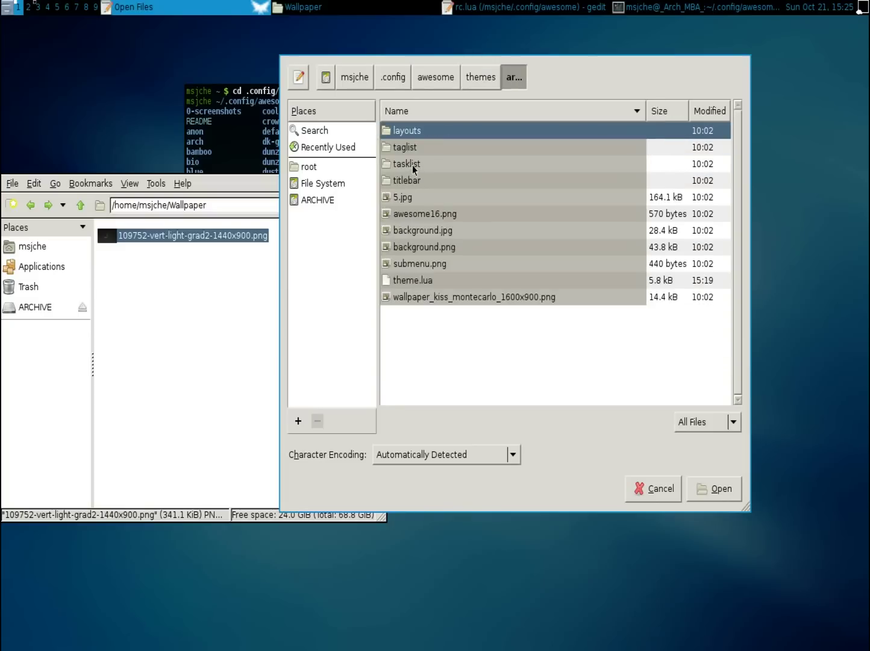
click(423, 282)
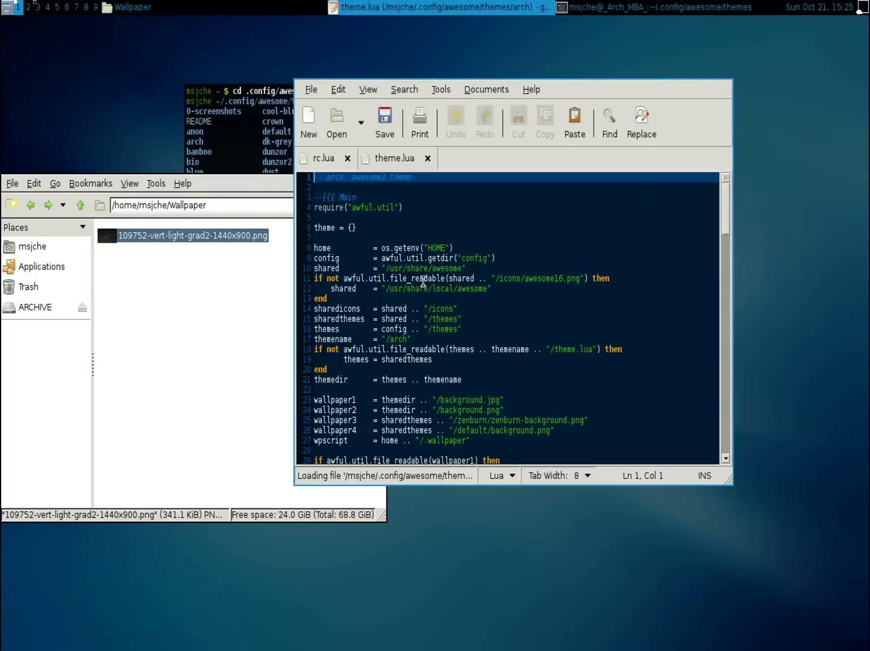
click(230, 318)
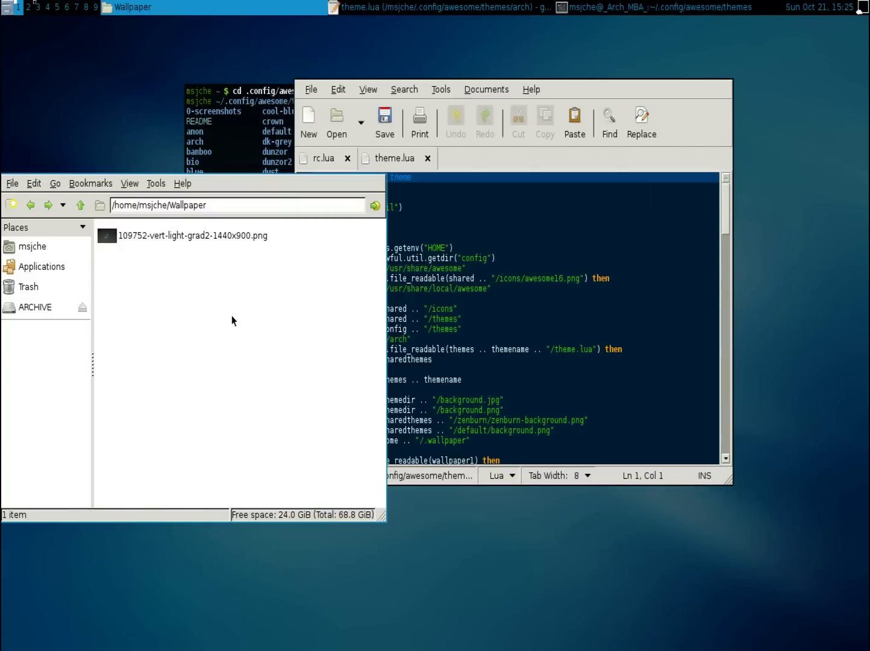
Run 'yaourt gimp' in a new terminal and scroll up to see extra/gimp 2.8.2-1 installed.
key(super+Return)
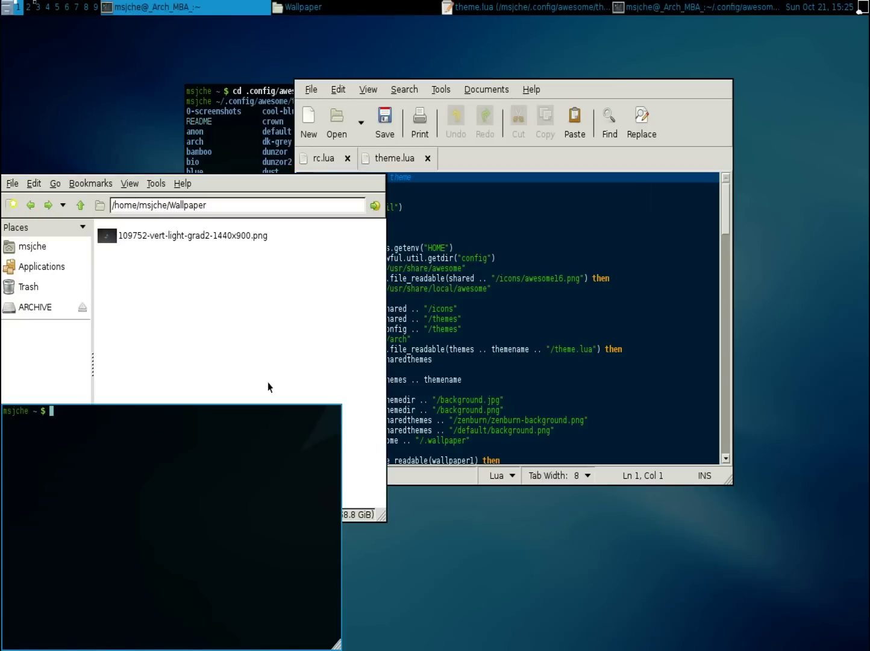
text(yaorut)
key(BackSpace)
key(BackSpace)
key(BackSpace)
text(urt gimp)
key(Return)
scroll(235, 518, up, 20)
scroll(235, 518, up, 20)
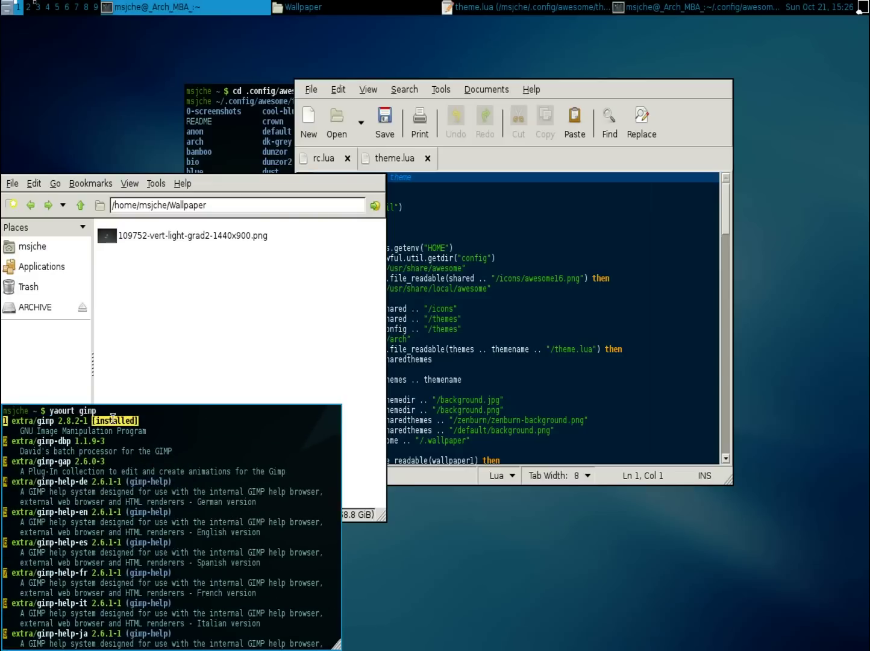
Close the terminal and launch GIMP from the run prompt.
key(super+shift+c)
key(Return)
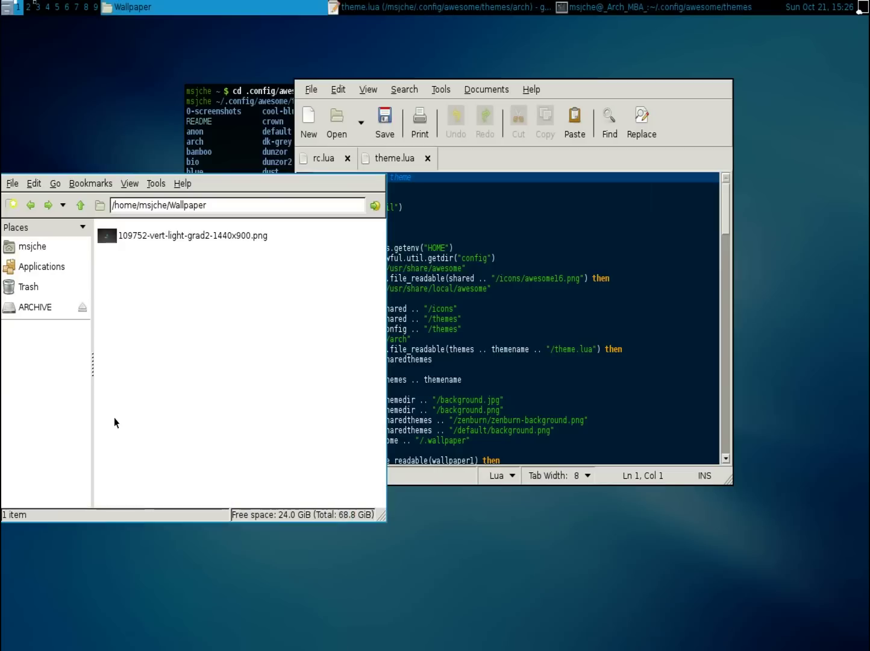
text(nitrogen)
key(Return)
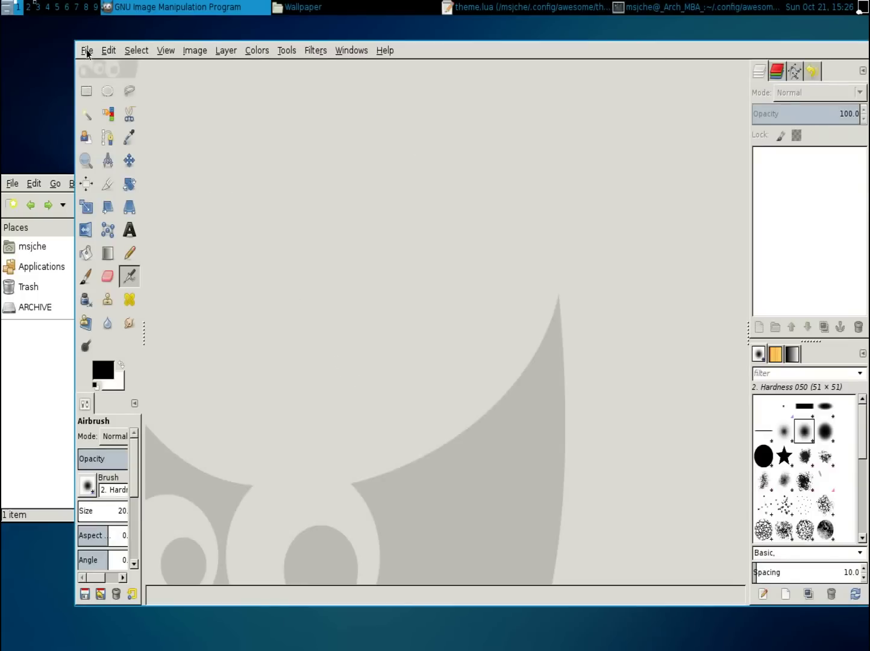
Open 109752-vert-light-grad2-1440x900.png from the home Wallpaper folder.
click(88, 50)
click(100, 97)
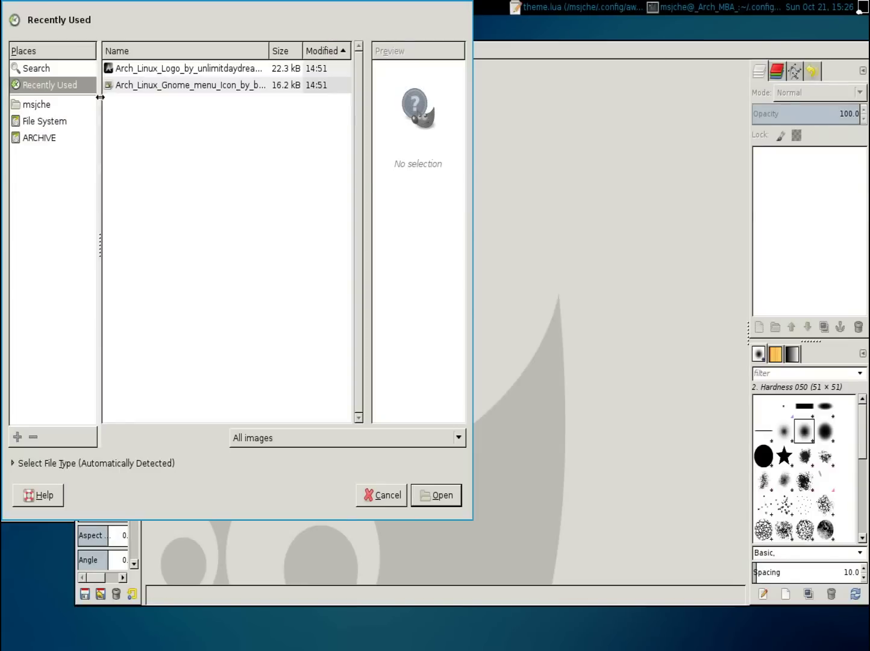
click(52, 106)
double_click(129, 114)
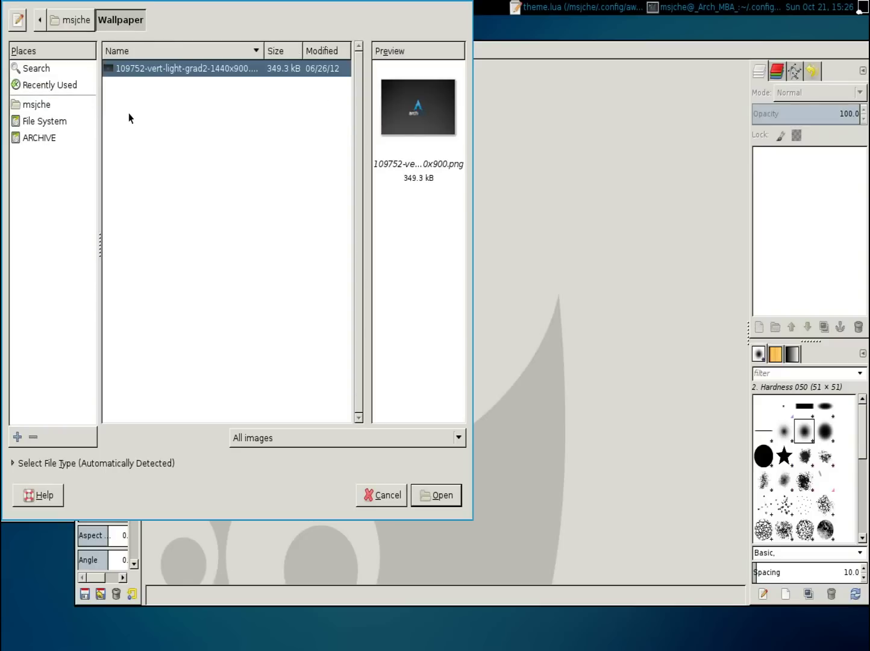
double_click(173, 67)
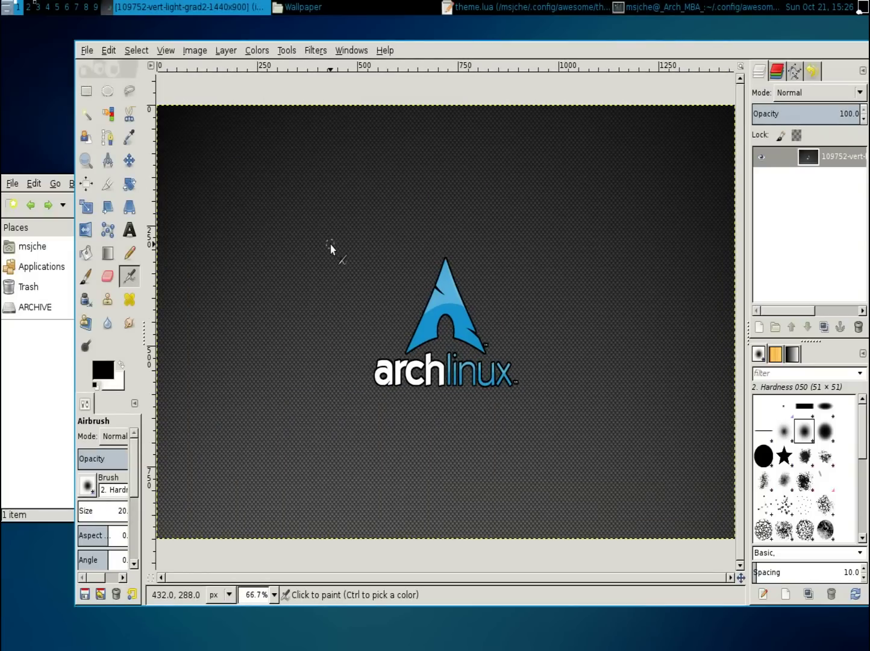
Export the image as JPEG named background.jpg into the Wallpaper folder.
click(87, 51)
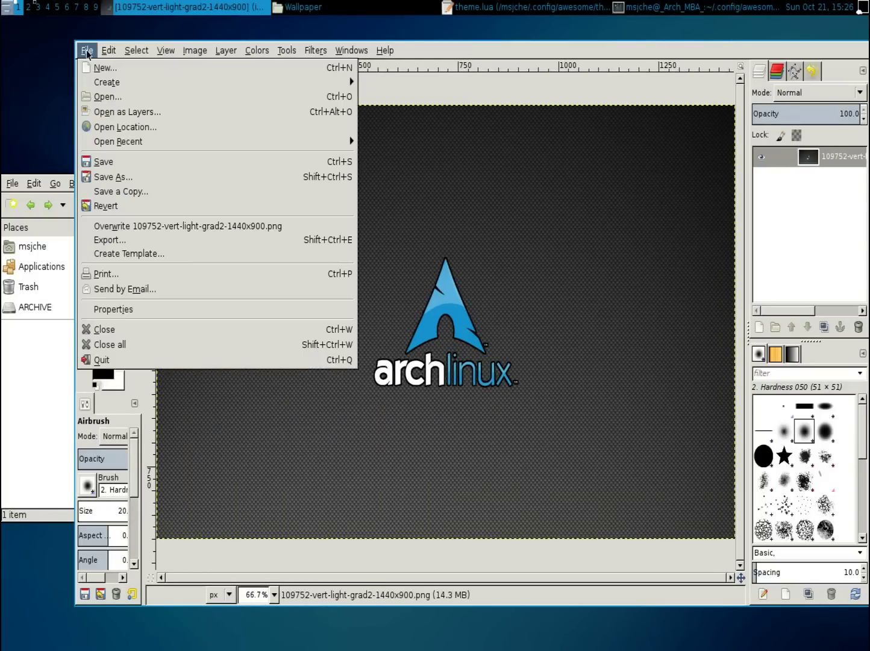
click(111, 239)
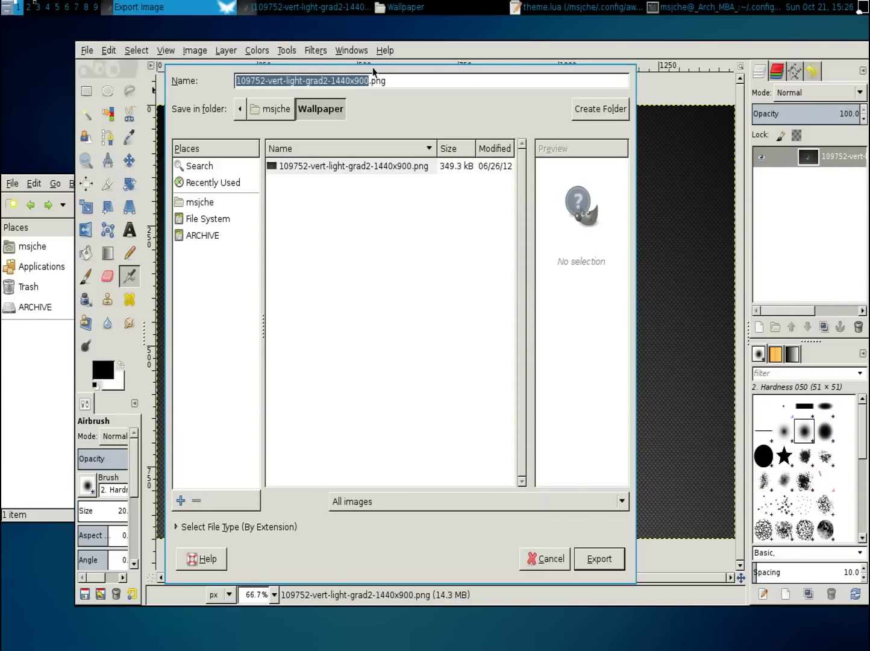
click(212, 527)
scroll(271, 464, down, 5)
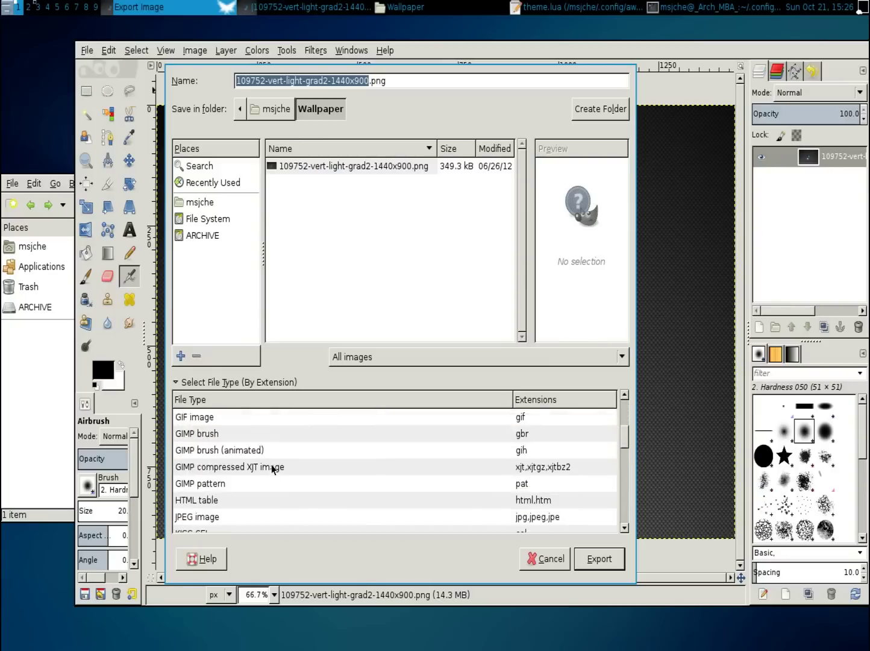
click(266, 451)
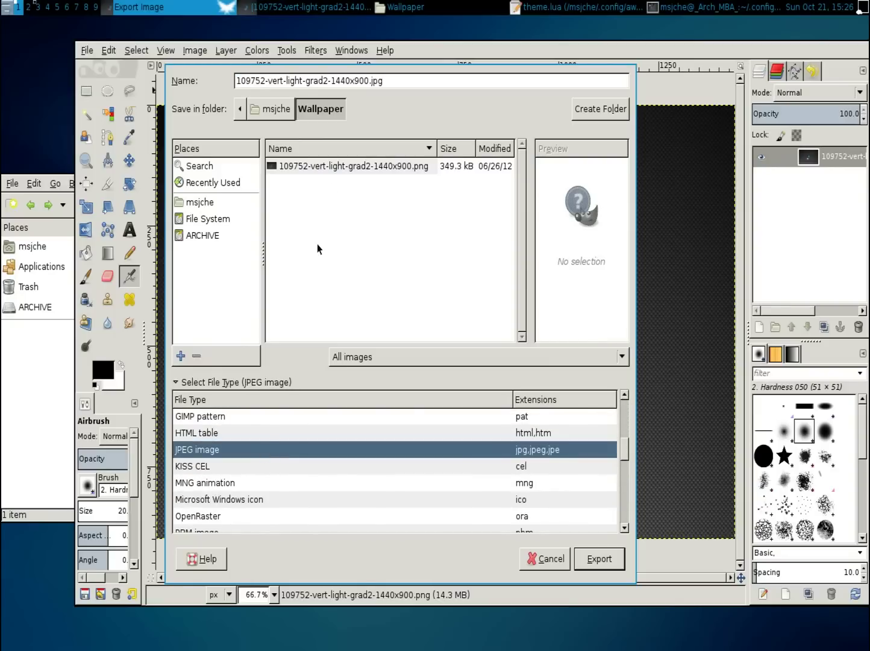
drag(369, 81, 231, 82)
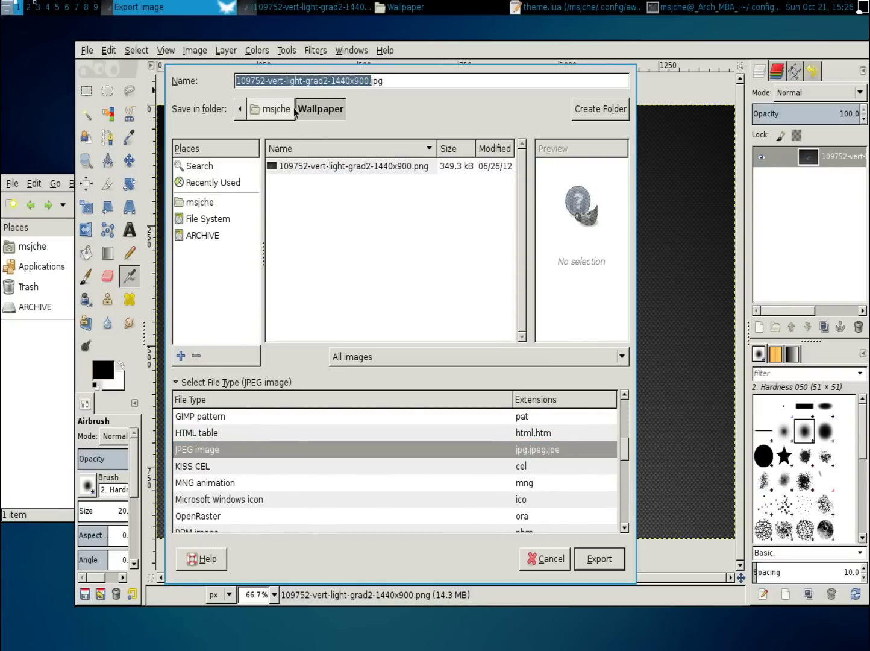
text(background)
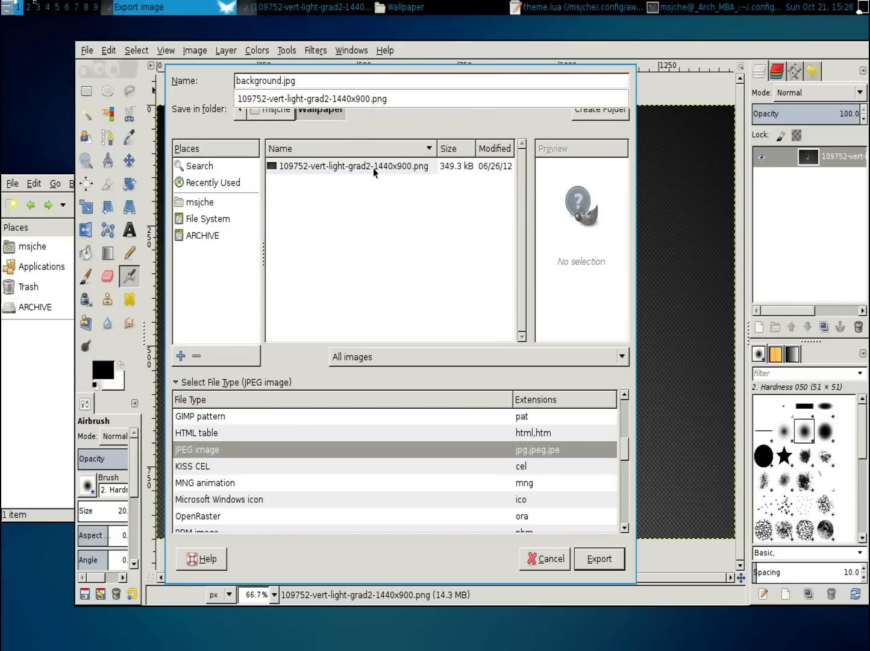
click(595, 564)
click(595, 560)
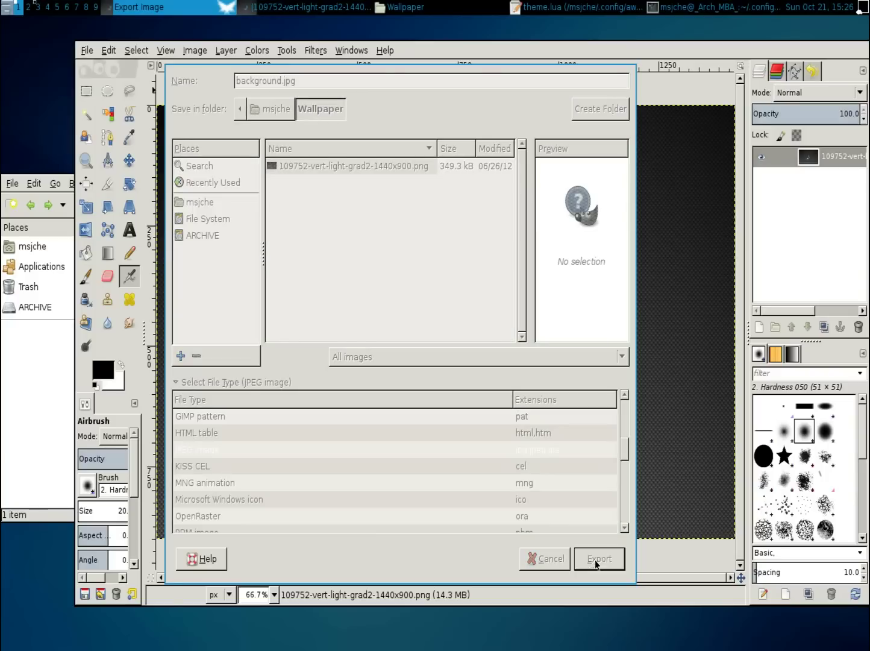
Set JPEG quality to 100 and confirm the export.
drag(184, 556, 336, 390)
click(320, 325)
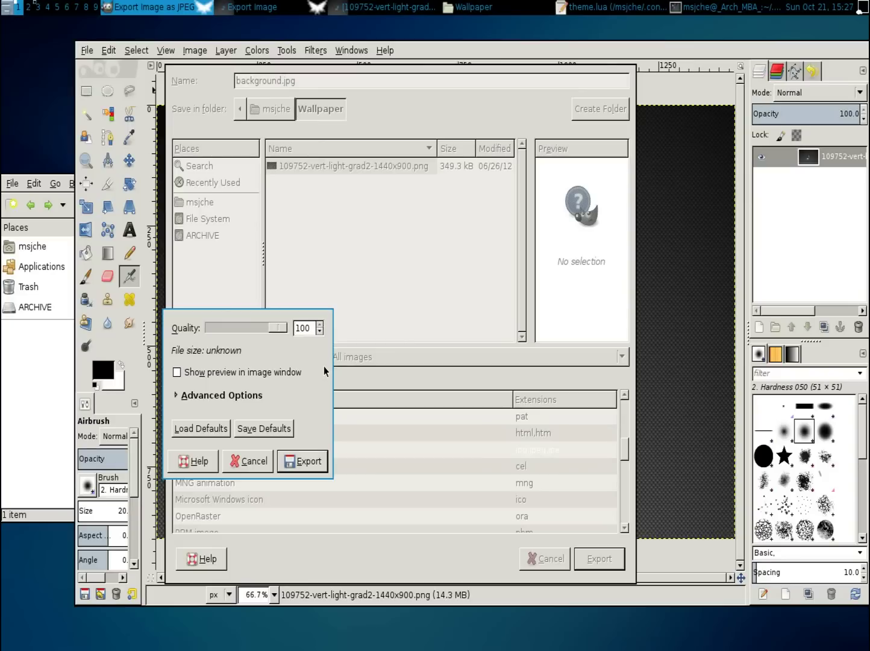
click(305, 468)
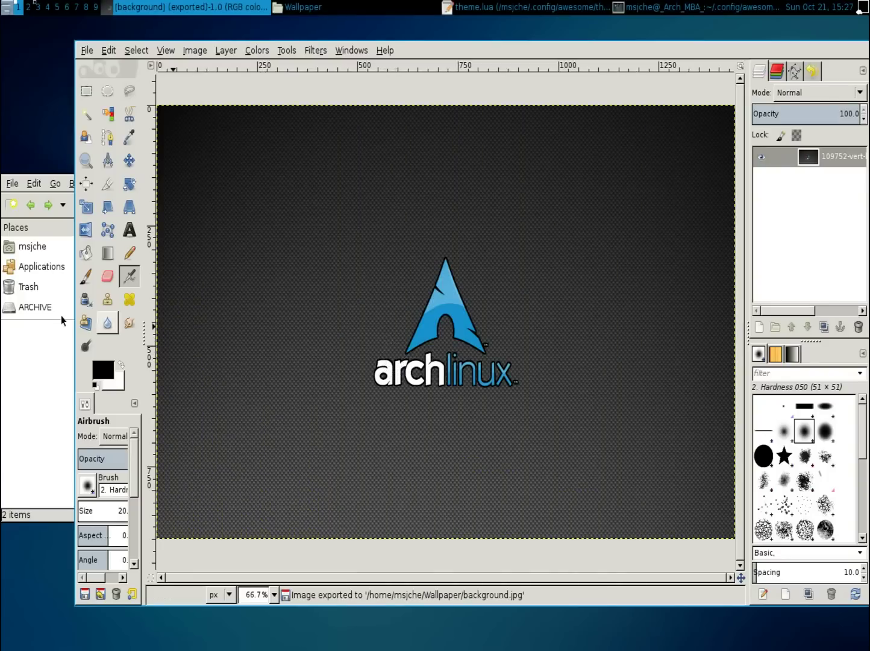
Check background.jpg in the Wallpaper folder, quit GIMP discarding changes, and raise the folder window.
click(27, 359)
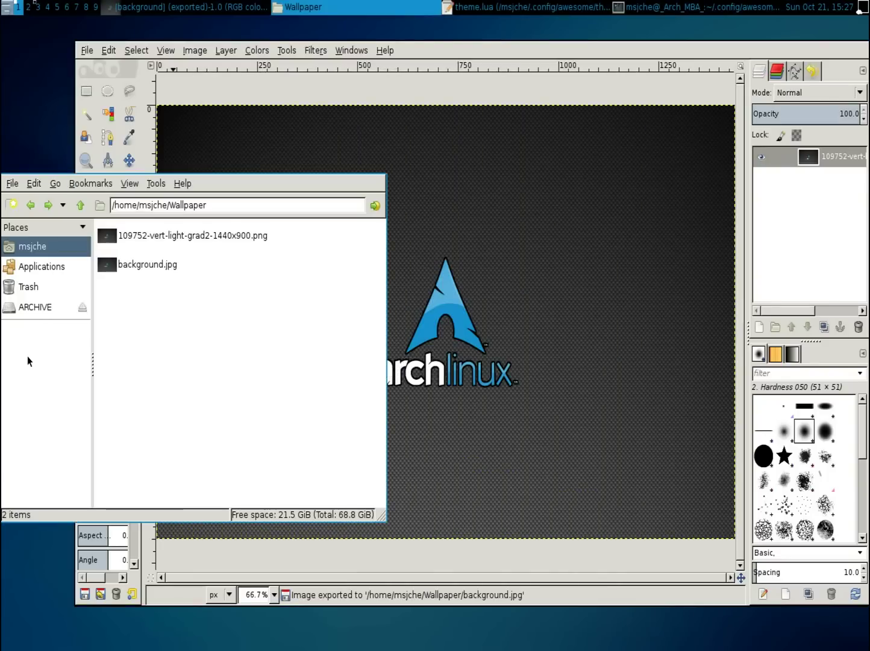
click(145, 267)
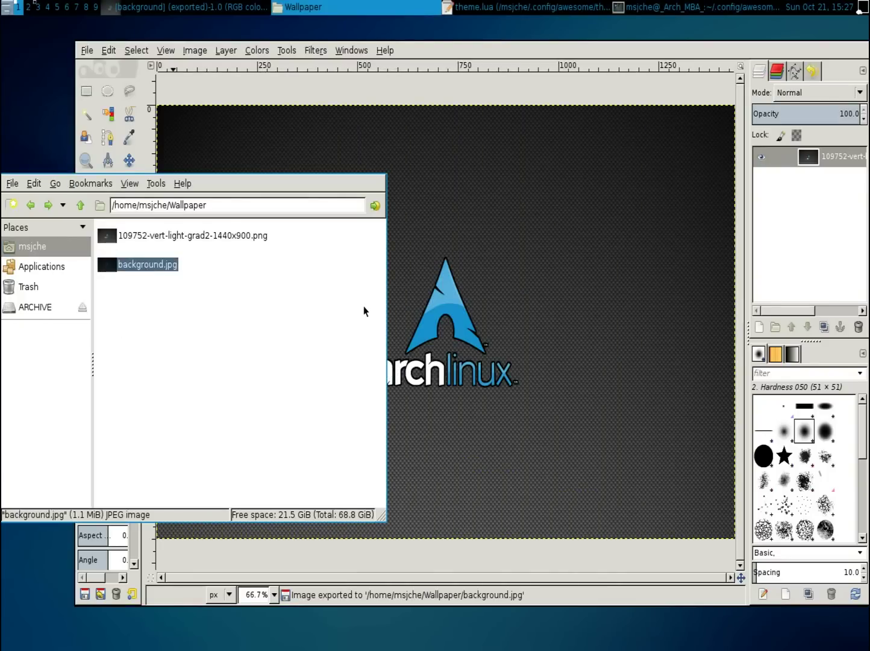
click(510, 216)
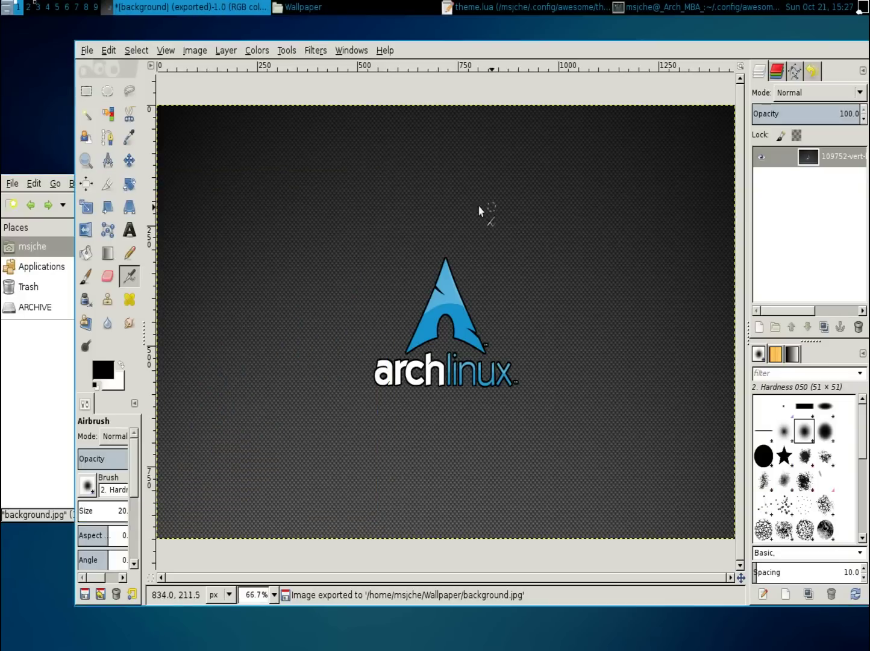
key(ctrl+q)
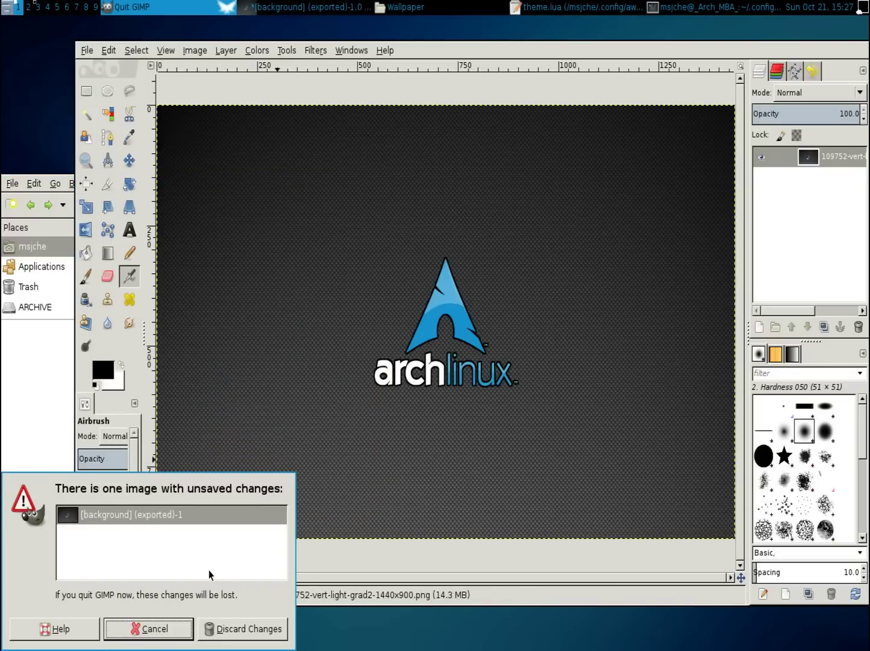
click(359, 427)
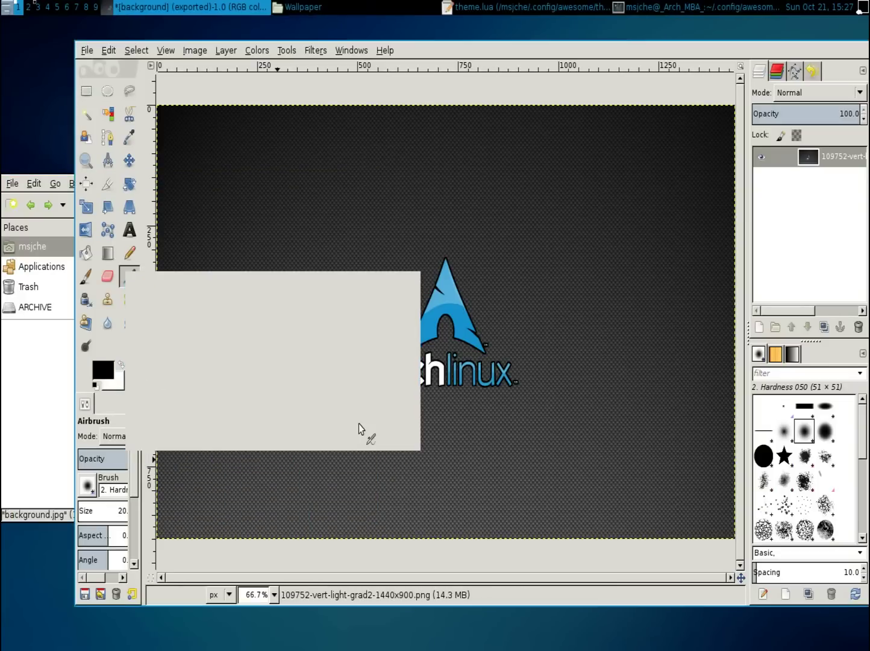
click(525, 349)
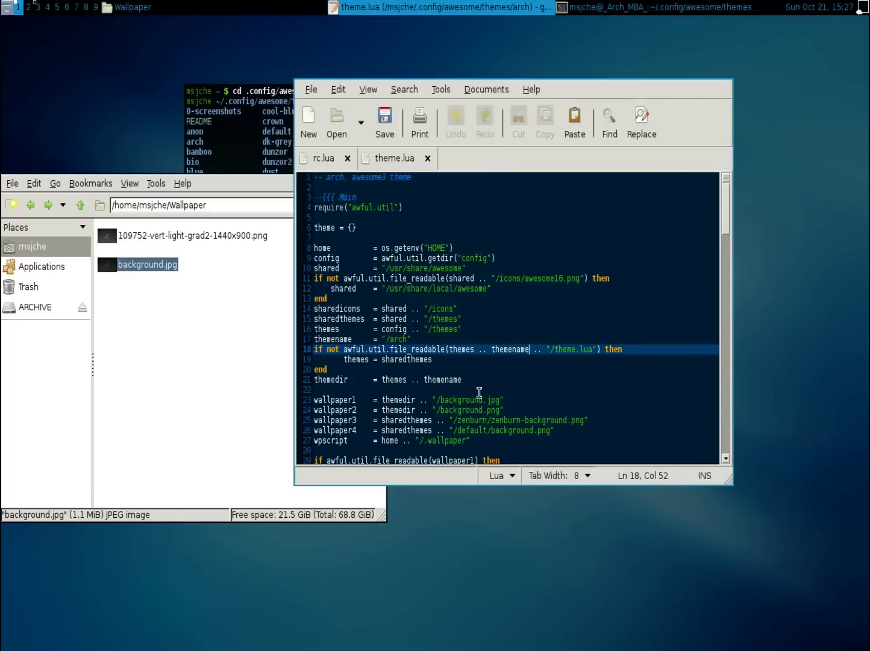
click(475, 400)
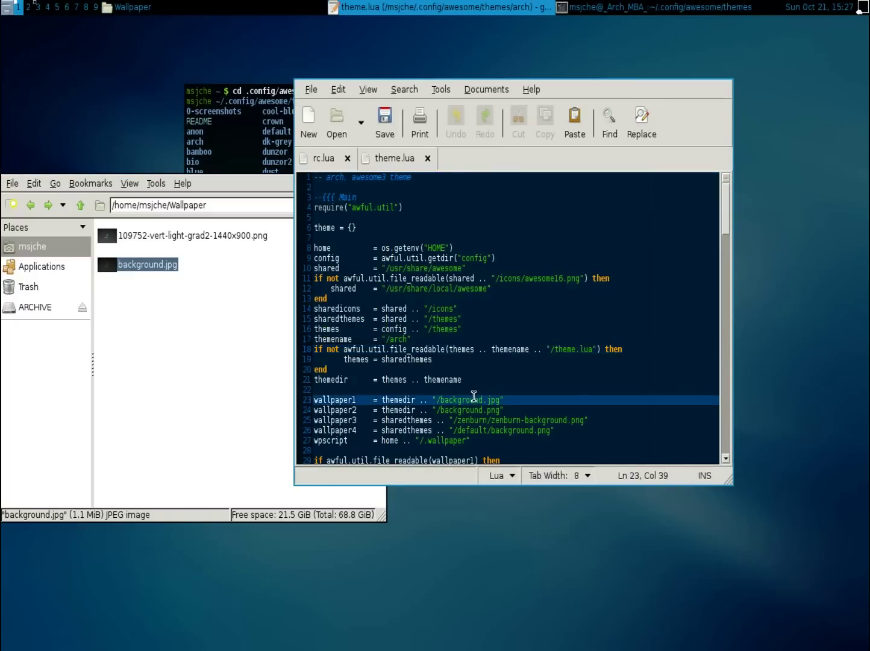
click(198, 330)
Launch a second pcmanfm window and cycle awesome layouts until it tiles across the top.
key(super+r)
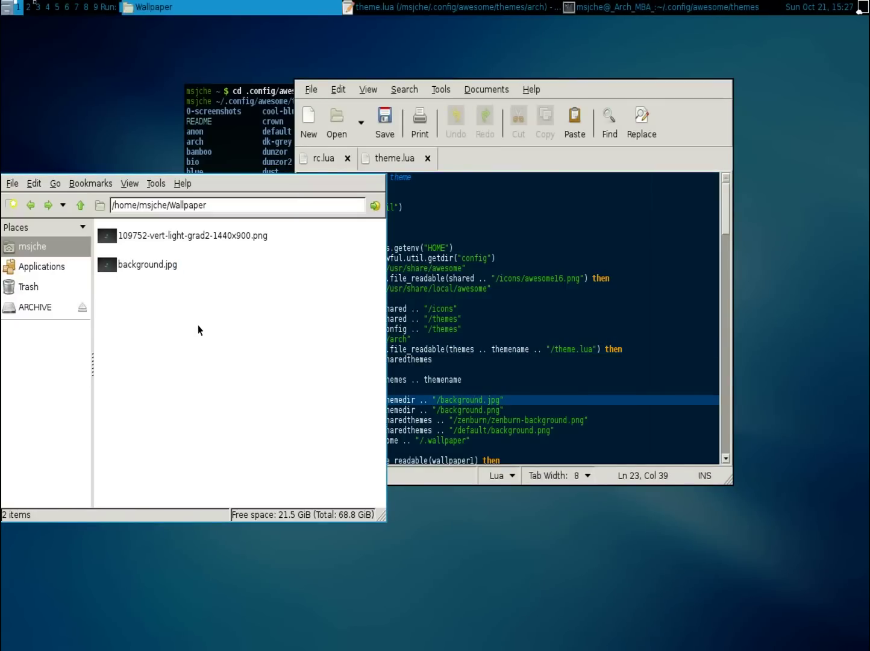
text(pcman)
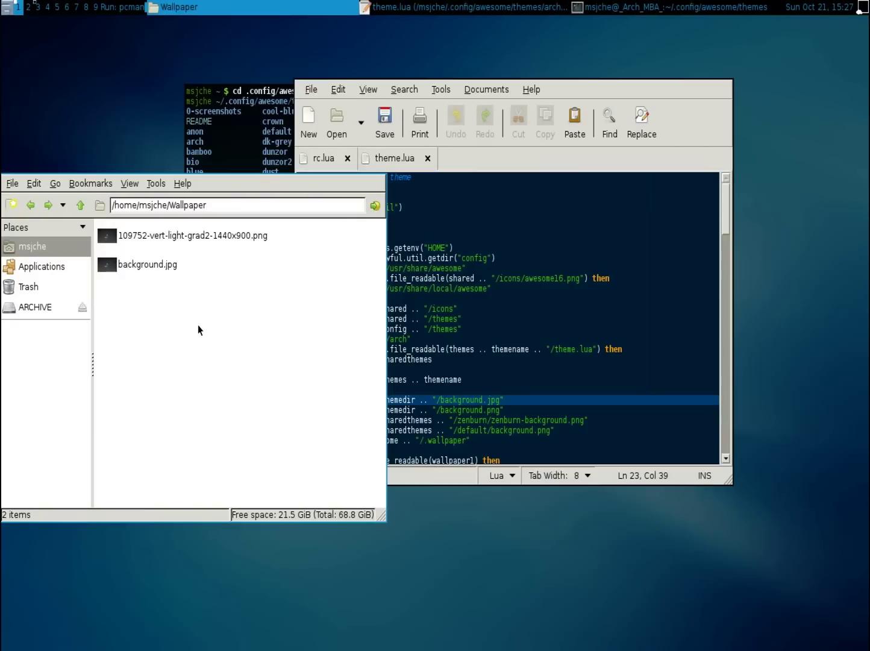
text(fm)
key(Return)
drag(297, 472, 582, 457)
key(super+space)
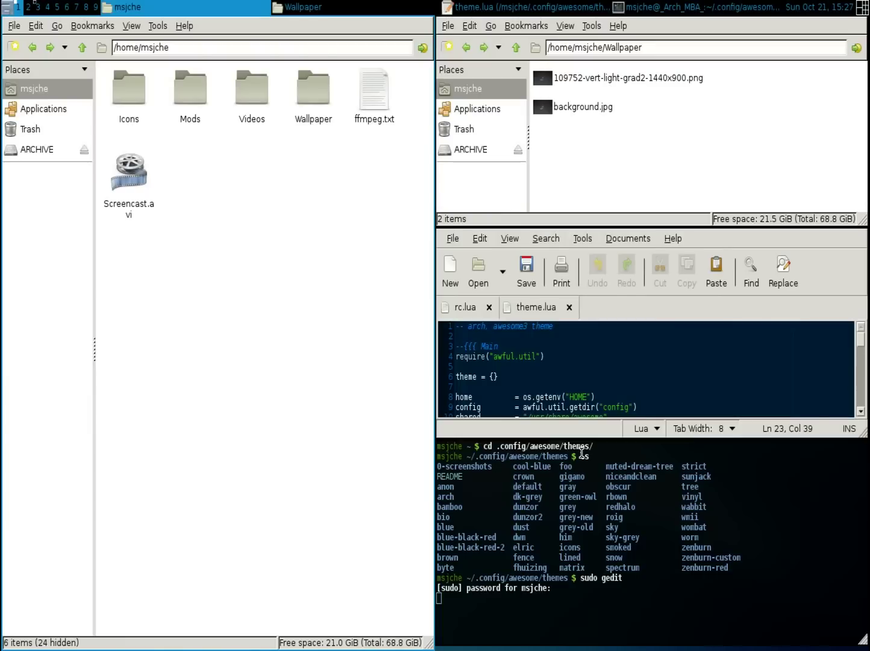
key(super+space)
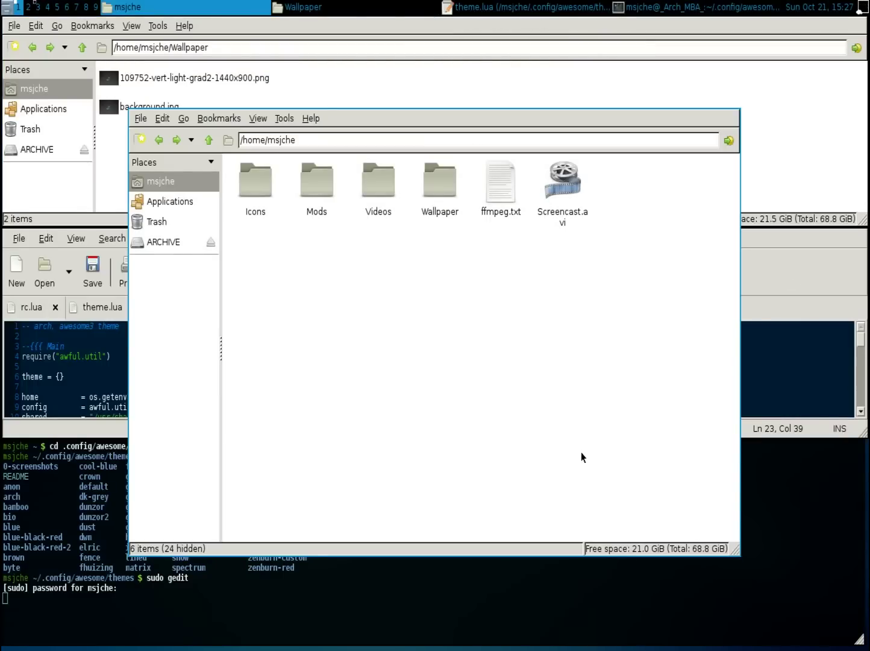
key(super+space)
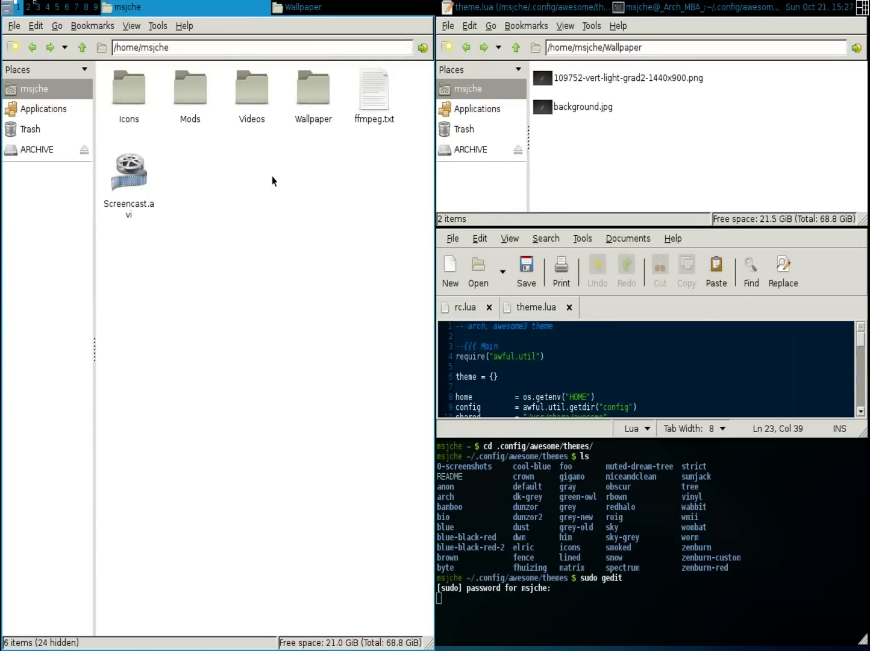
key(super+space)
key(super+space)
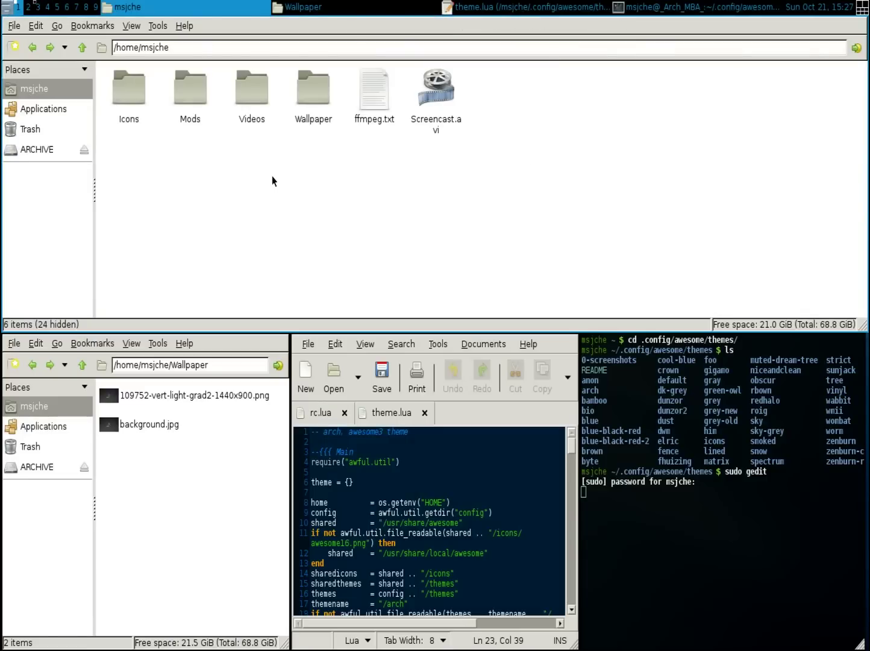
key(super+space)
key(super+space)
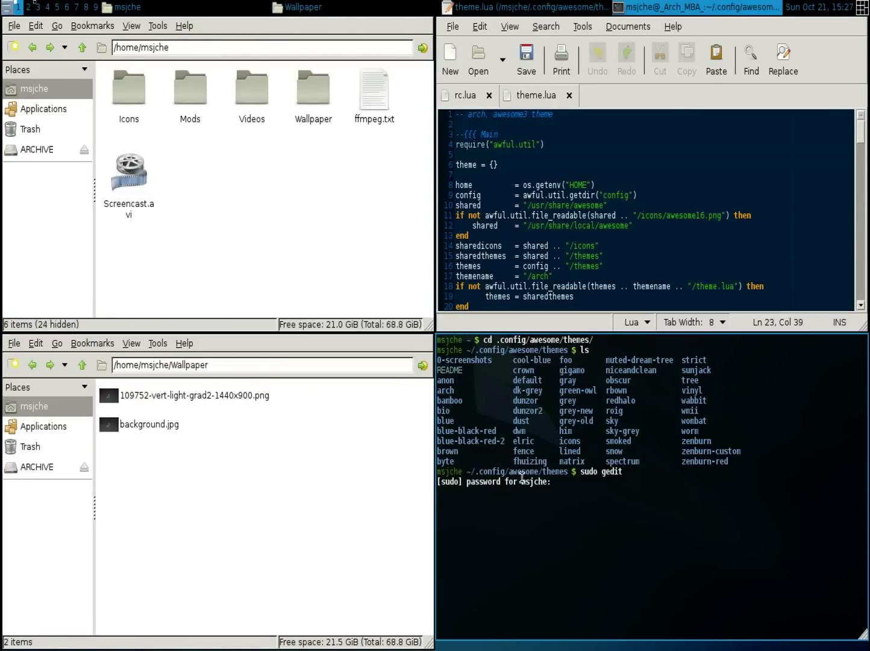
Float the terminal and show hidden files like .config and .gimp-2.8 in the home folder.
key(super+n)
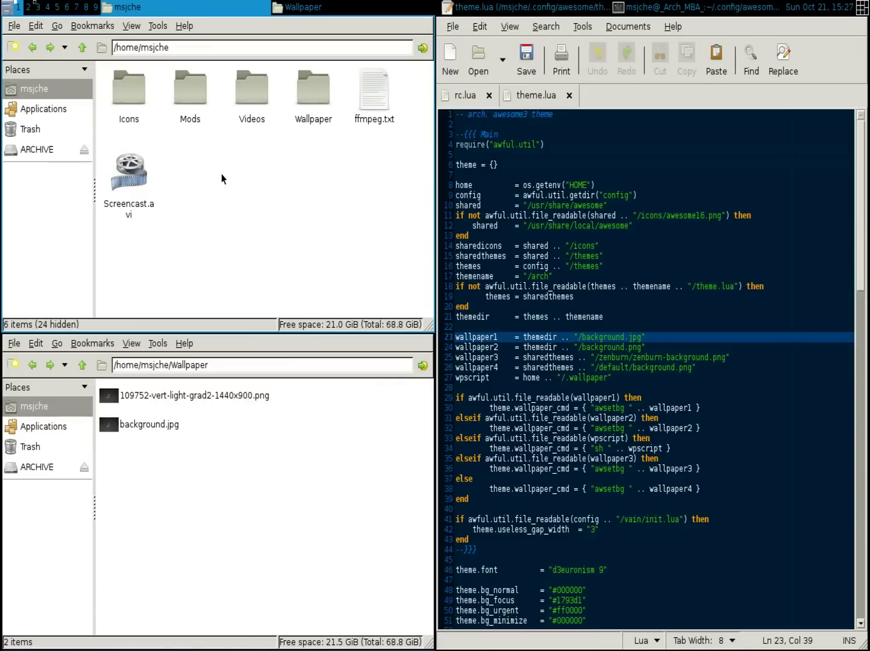
text(h)
key(ctrl+h)
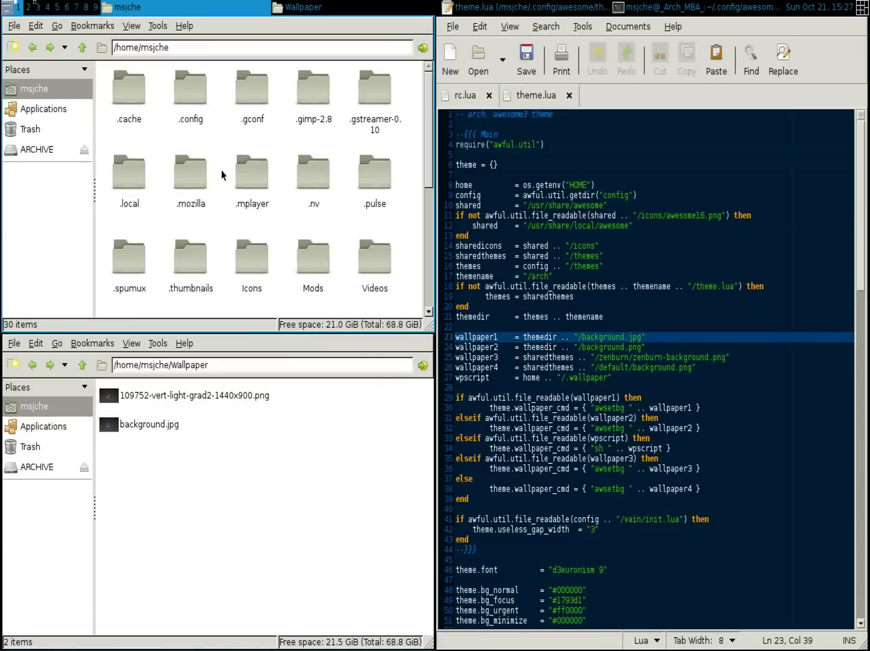
Open the arch theme folder at .config/awesome/themes/arch.
double_click(201, 90)
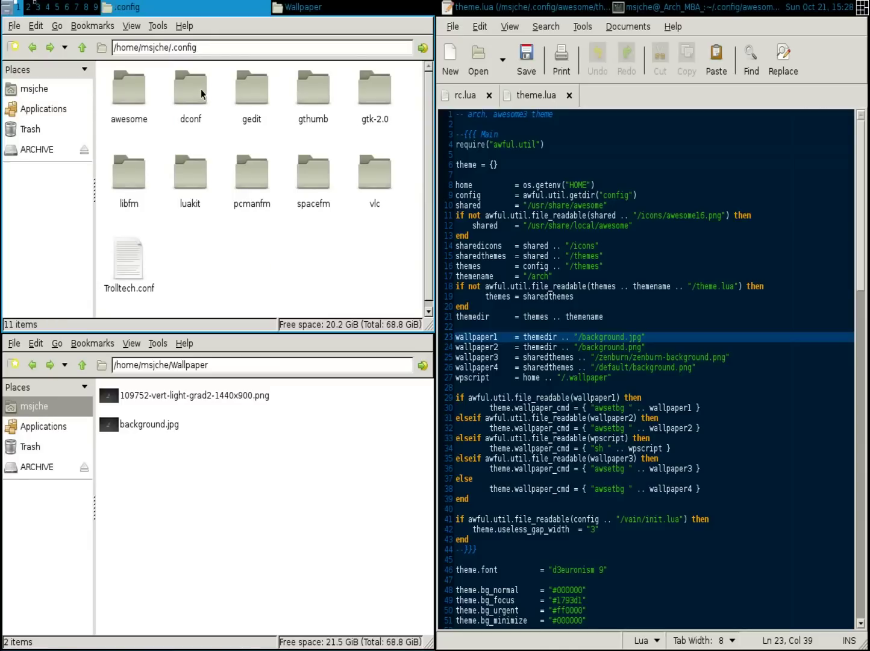
double_click(135, 88)
double_click(137, 90)
double_click(137, 89)
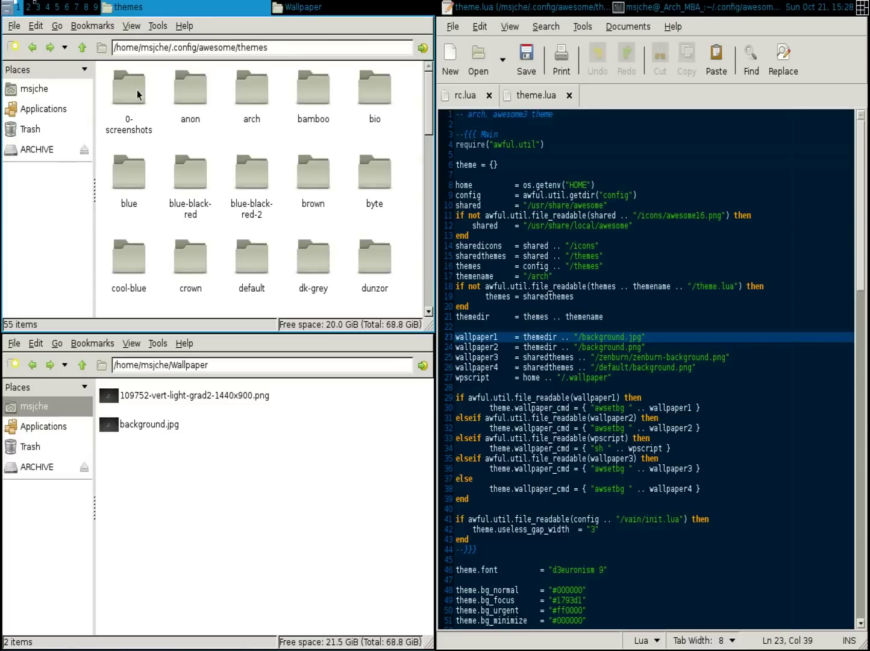
double_click(252, 91)
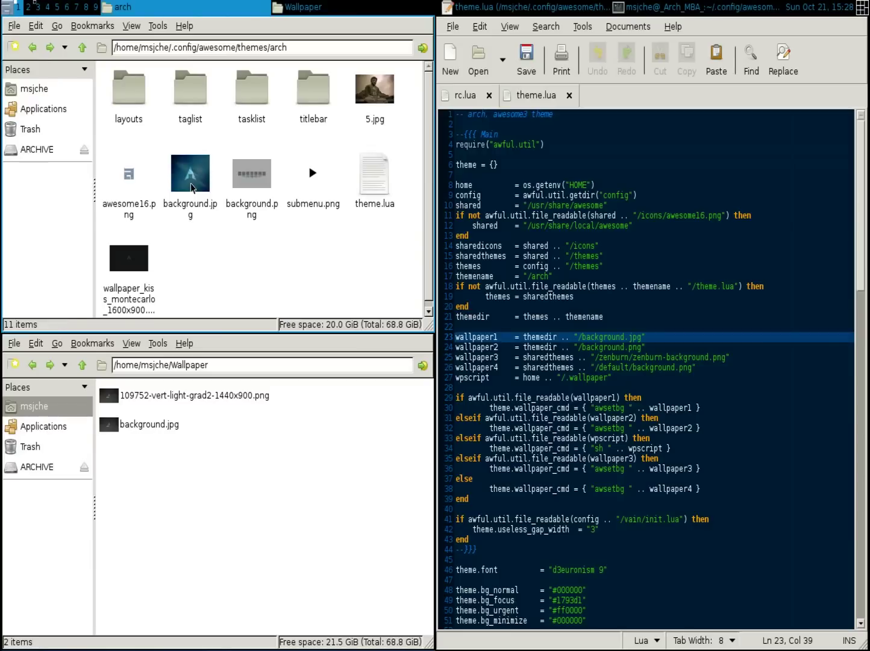
Copy background.jpg into the same folder, naming the duplicate 'background (copy).jpg'.
right_click(191, 188)
click(225, 293)
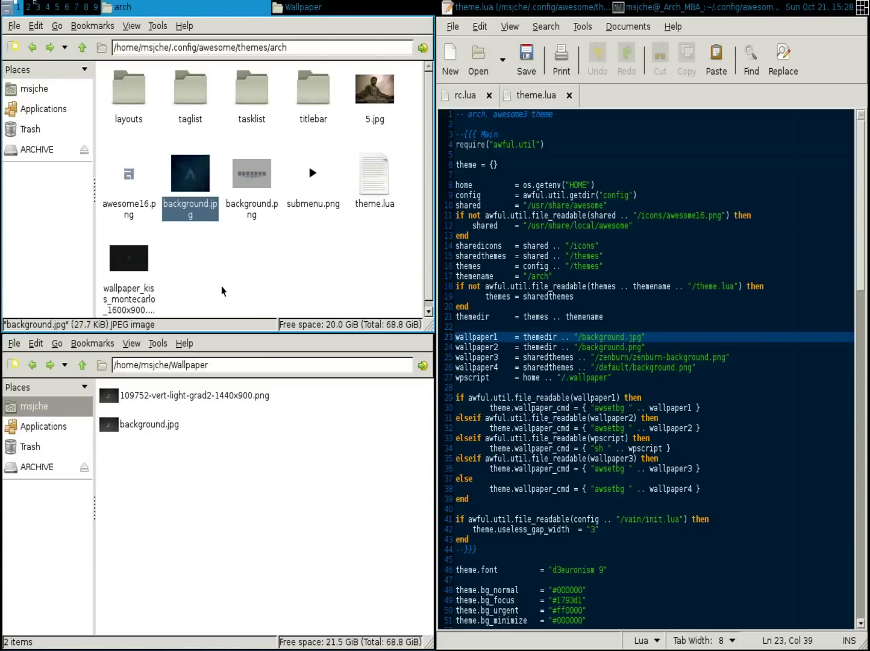
right_click(222, 272)
click(207, 272)
right_click(205, 272)
click(229, 298)
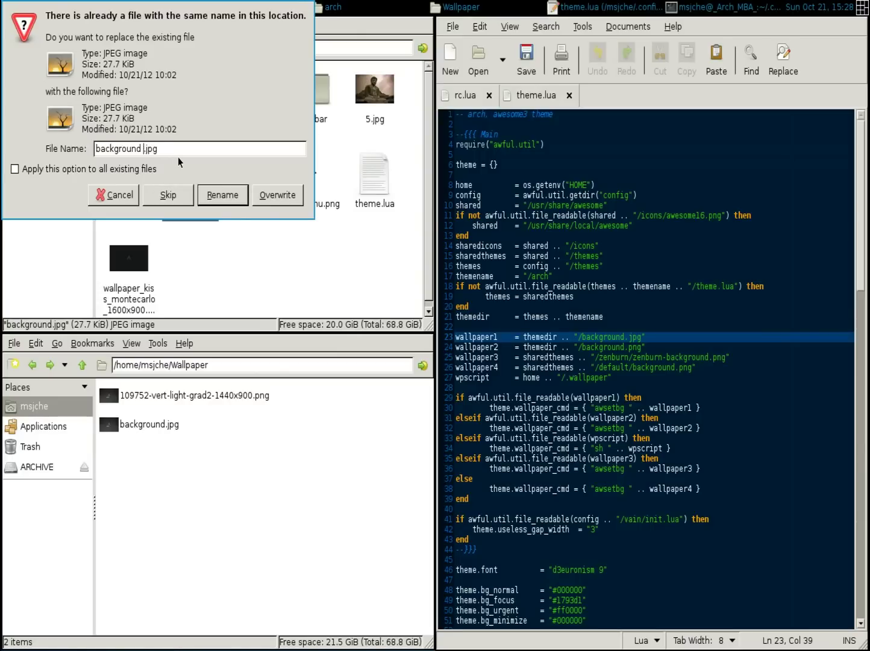
text((con)
key(BackSpace)
text(py))
key(Return)
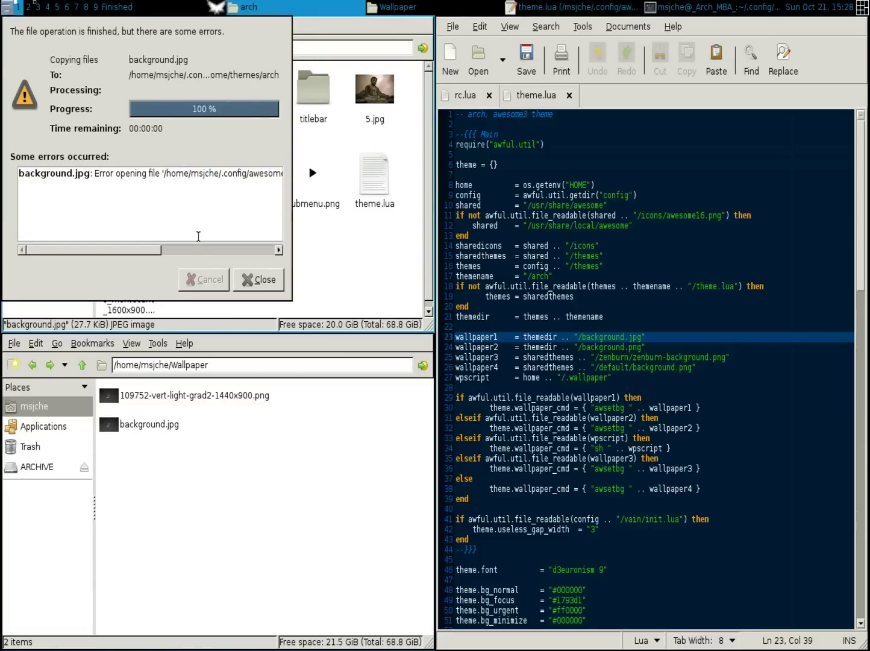
Dismiss the copy error, rearrange the tiled windows and close the floating terminal.
click(262, 279)
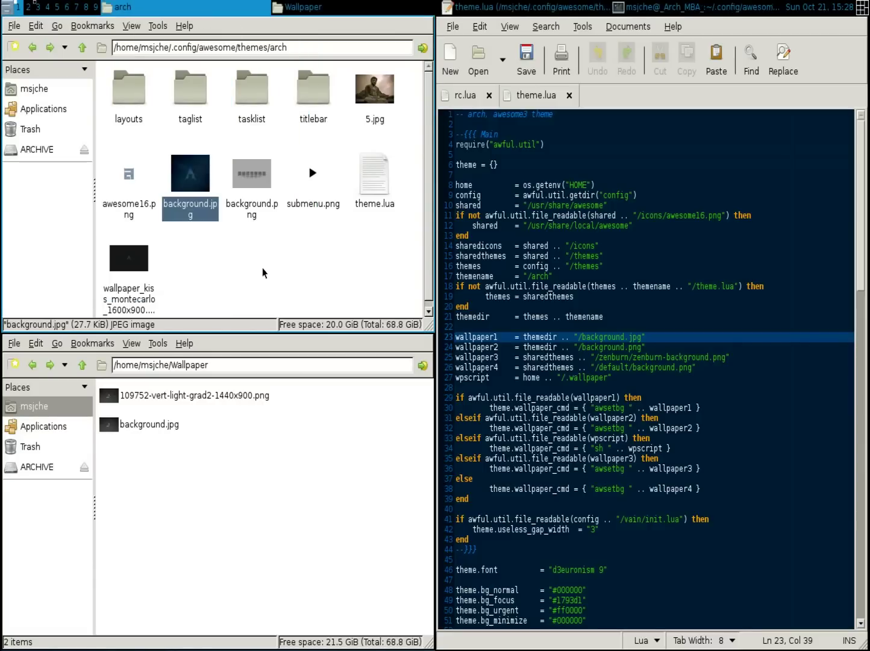
click(263, 272)
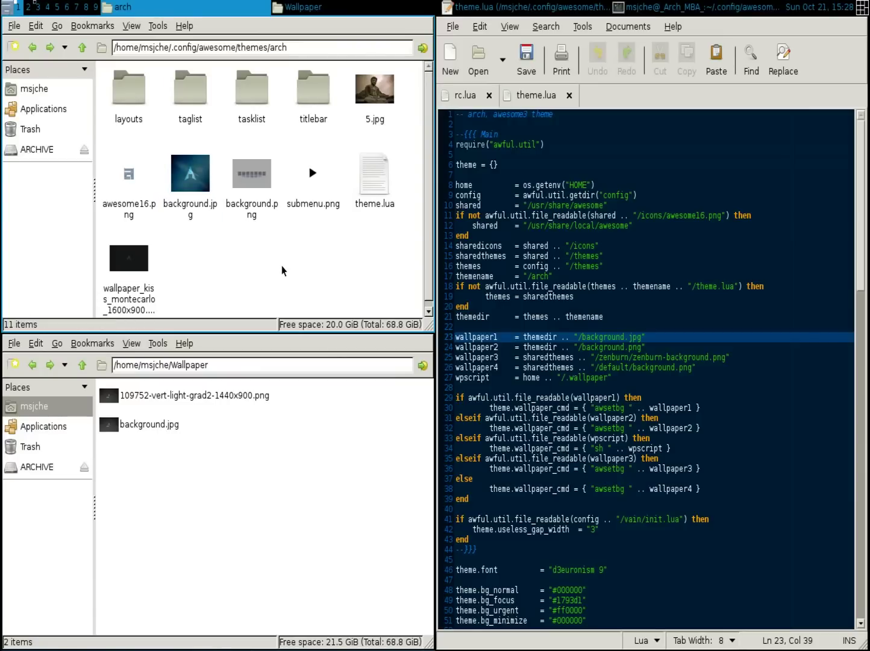
key(super+space)
key(super+space)
key(super+space)
key(super+space)
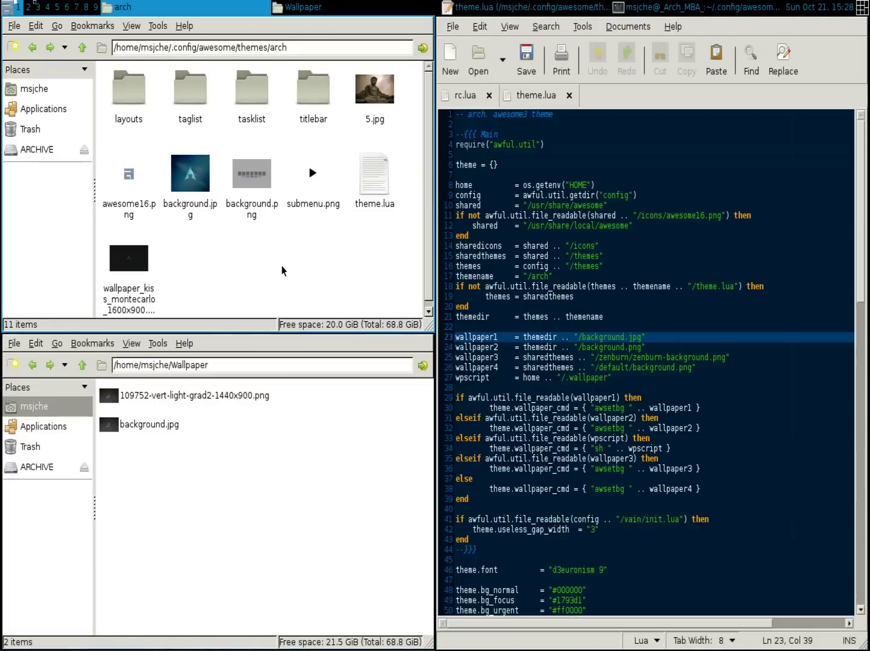
key(super+space)
key(super+space)
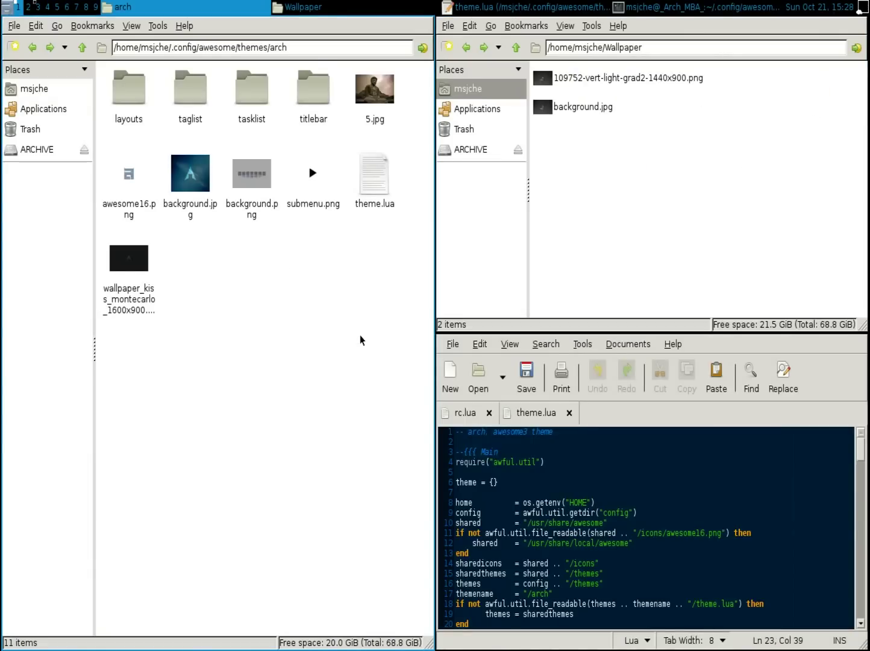
key(super+shift+c)
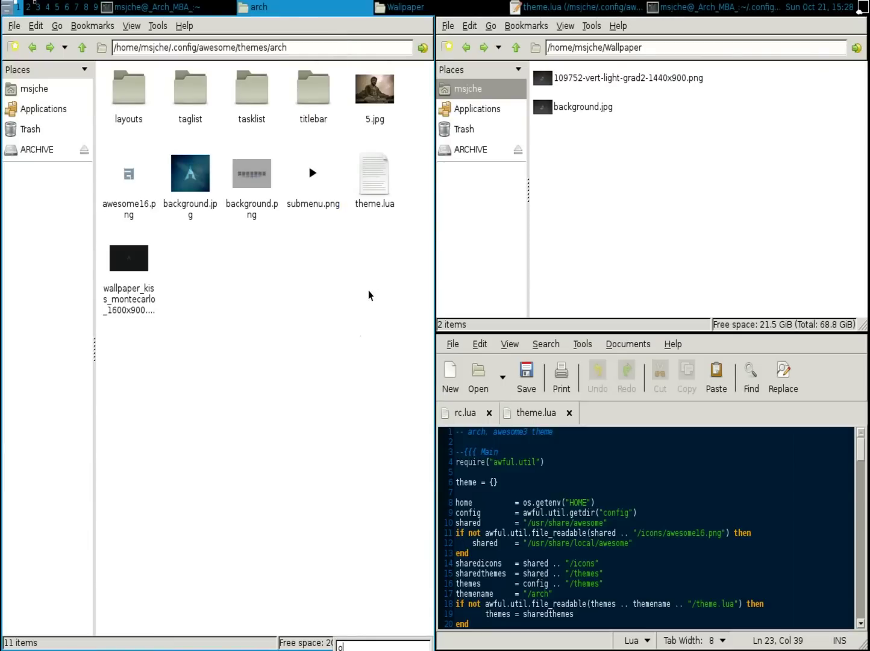
Launch PCManFM as root with sudo pcmanfm, closing the user's arch folder window.
key(super+Return)
text(sud)
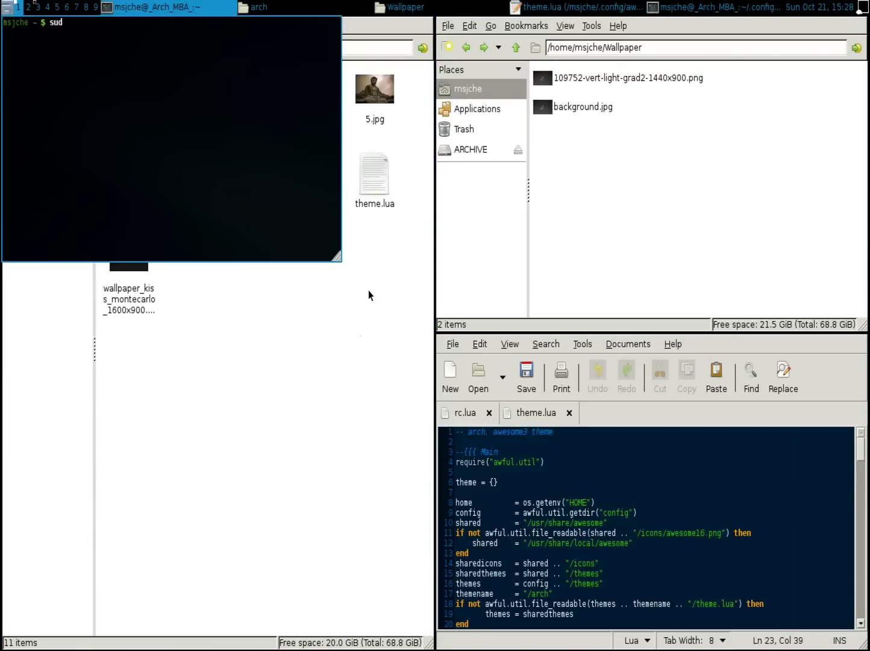
text(o pcmanfm)
key(Return)
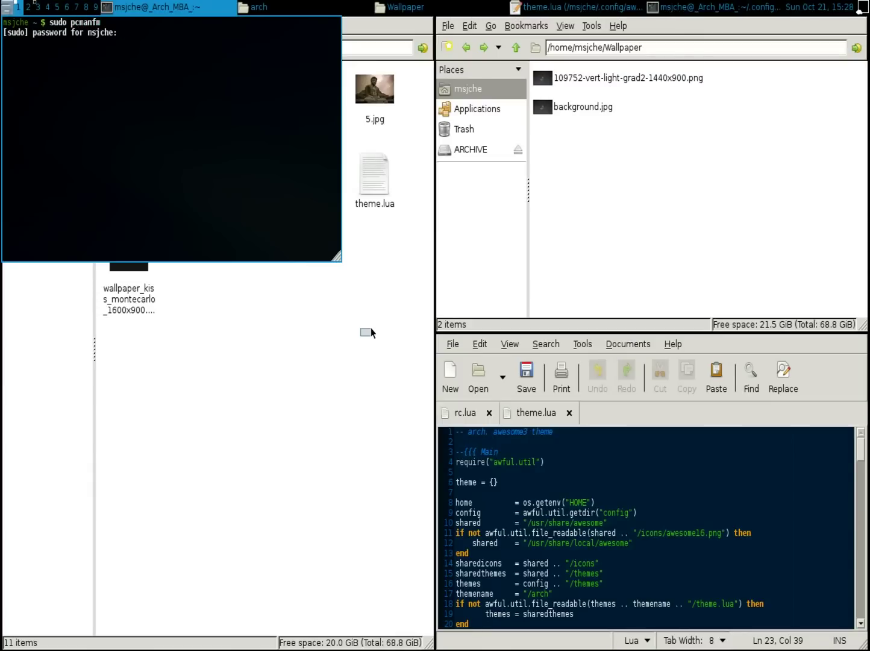
click(356, 333)
key(super+shift+c)
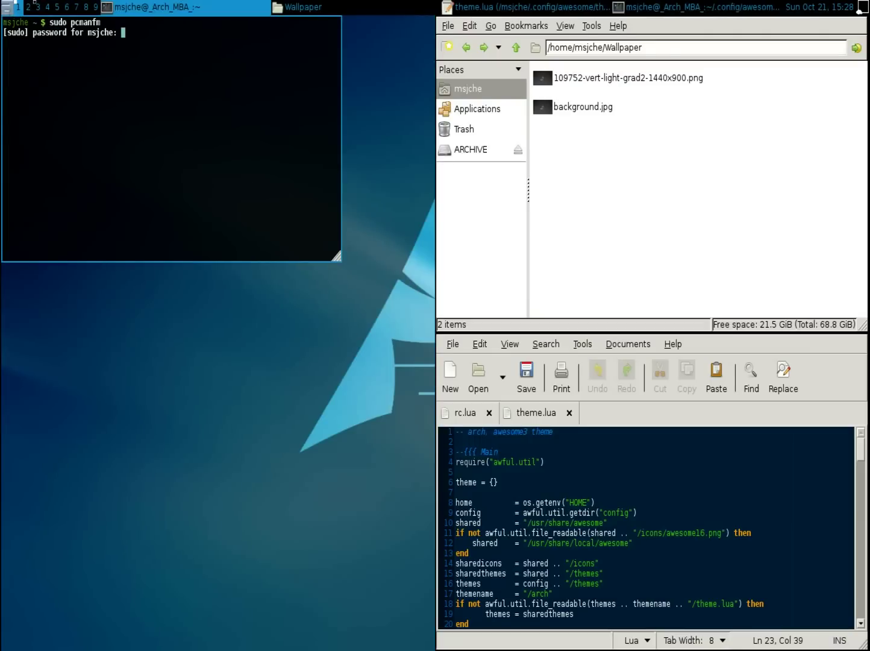
key(Return)
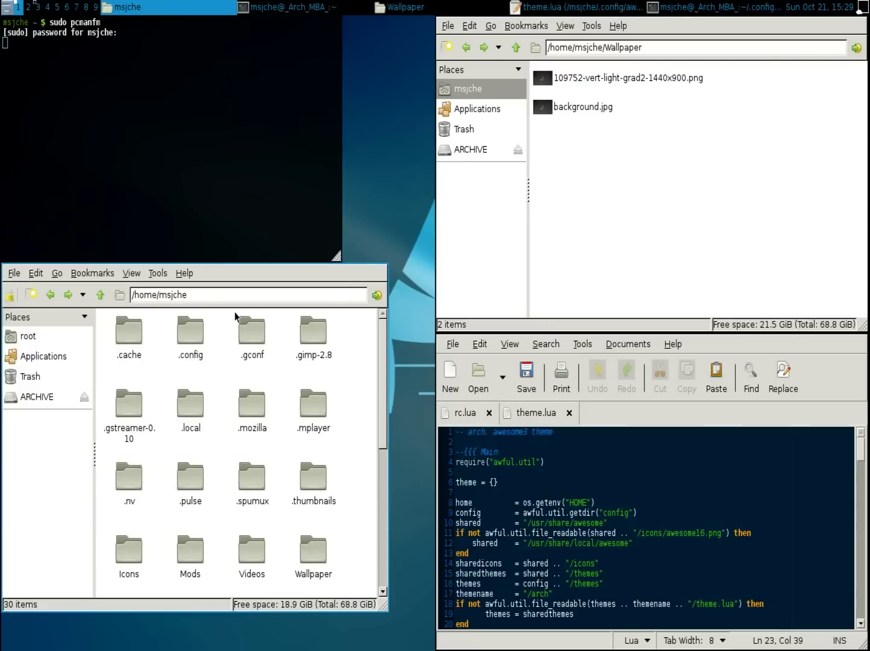
Open the arch theme folder as root and preview background.jpg.
double_click(198, 339)
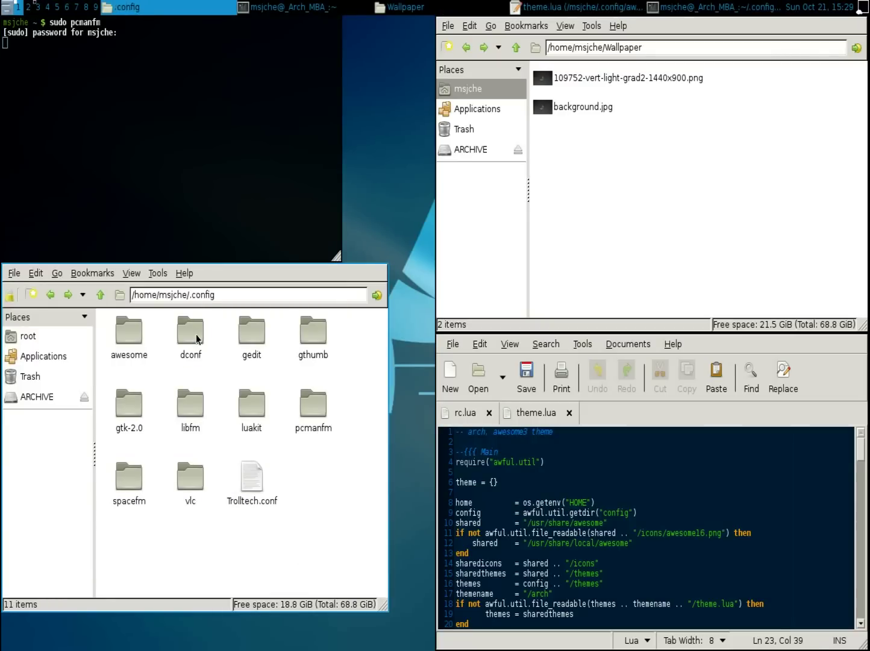
double_click(140, 340)
double_click(140, 341)
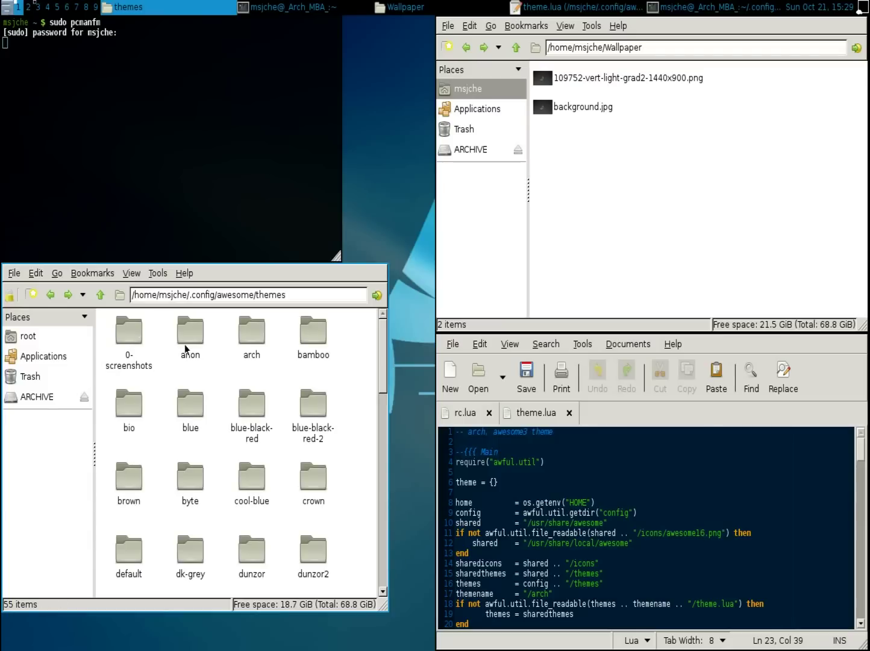
double_click(256, 340)
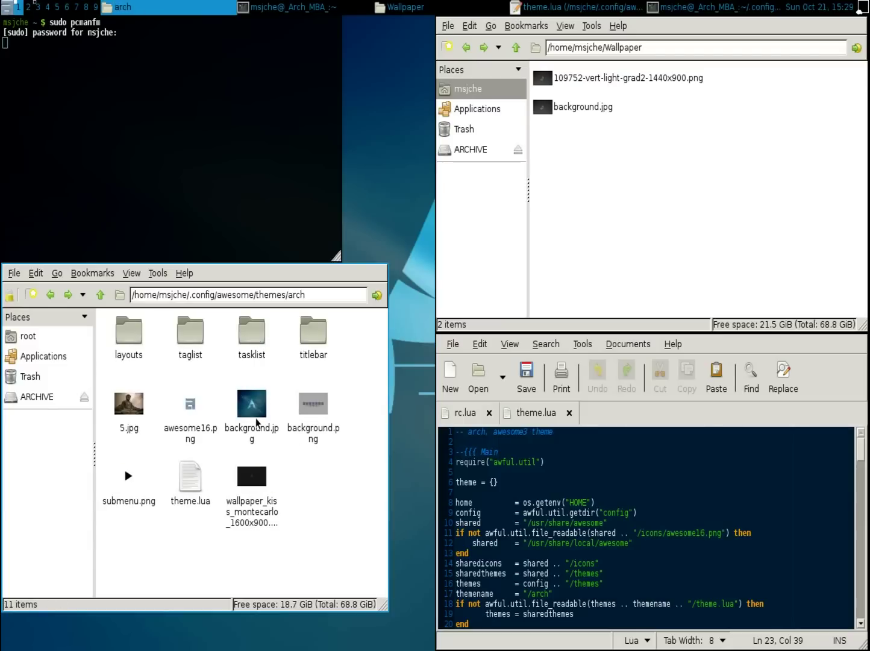
double_click(252, 406)
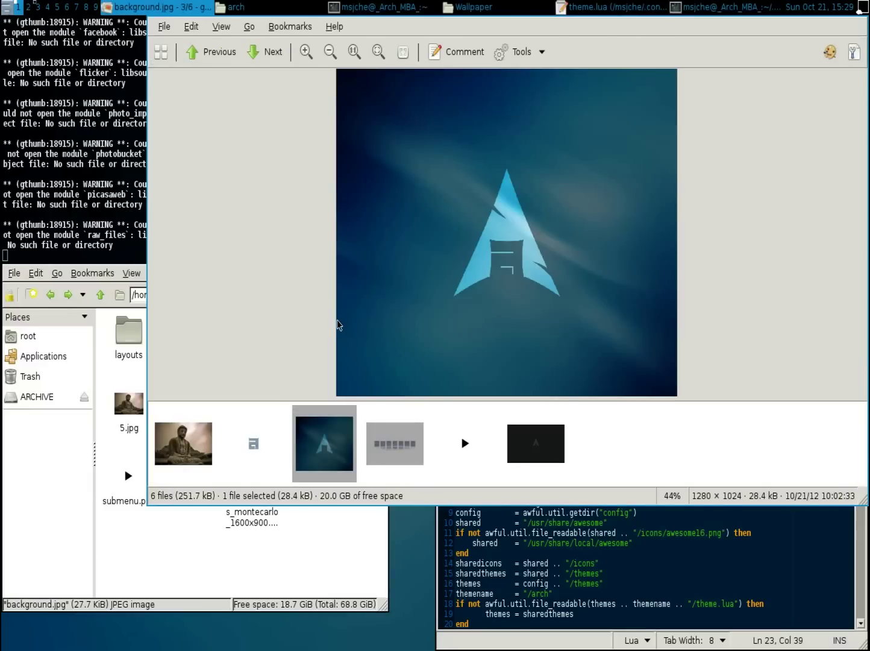
key(Escape)
Paste a copy of background.jpg into the arch folder as 'background (copy).jpg'.
right_click(250, 407)
click(275, 517)
right_click(303, 490)
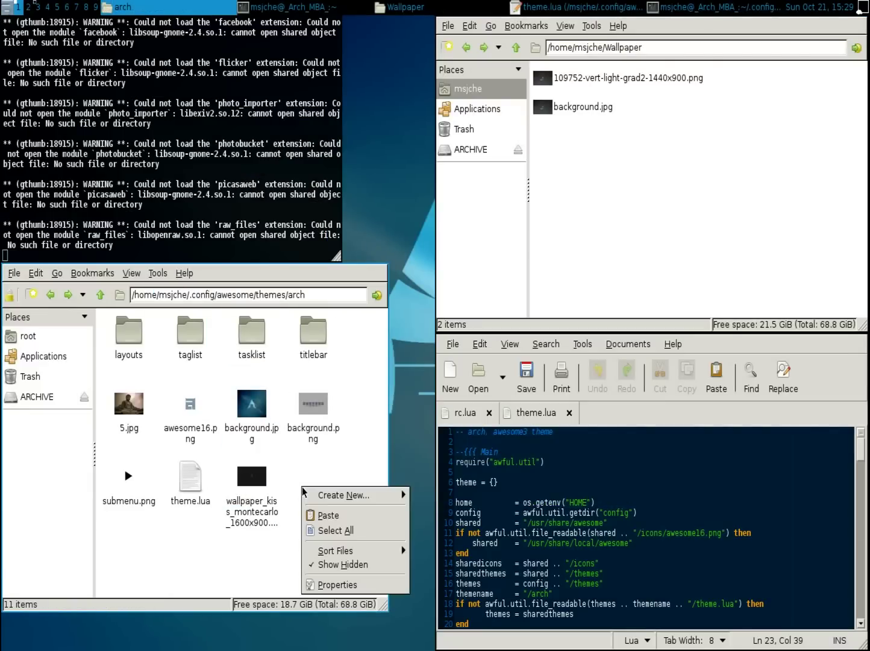
click(320, 515)
drag(305, 488, 252, 209)
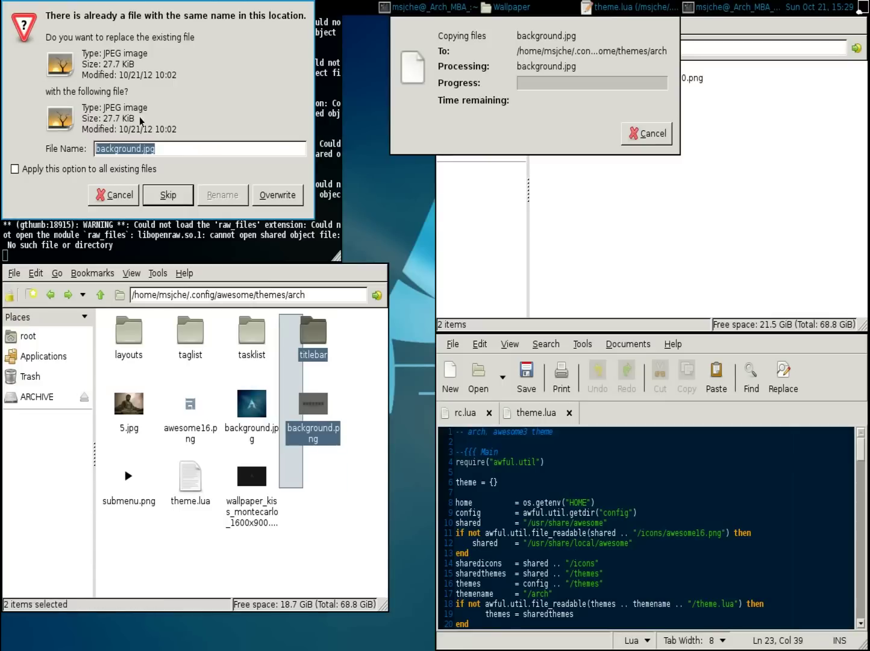
click(142, 148)
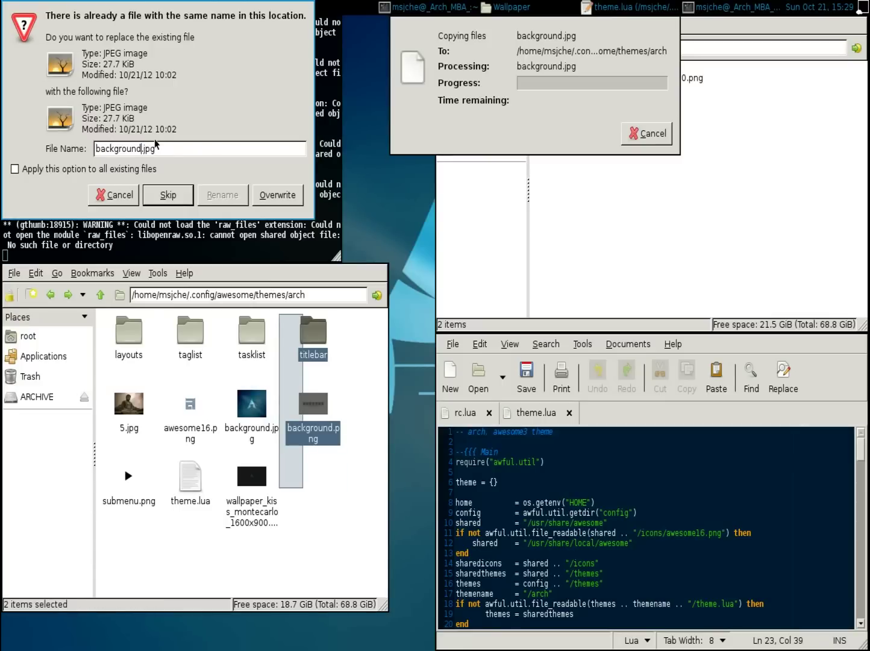
text((co)
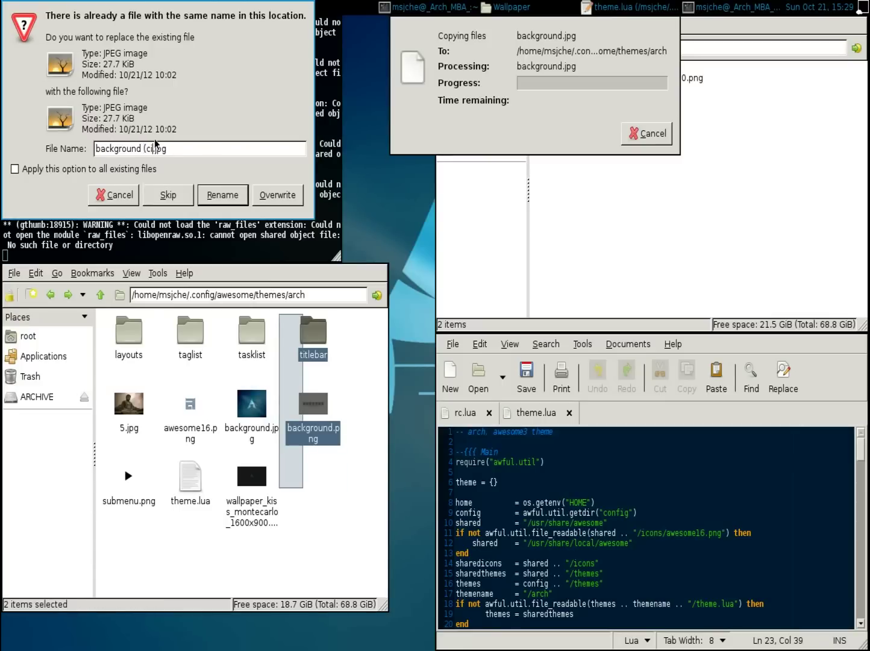
text(py))
key(Return)
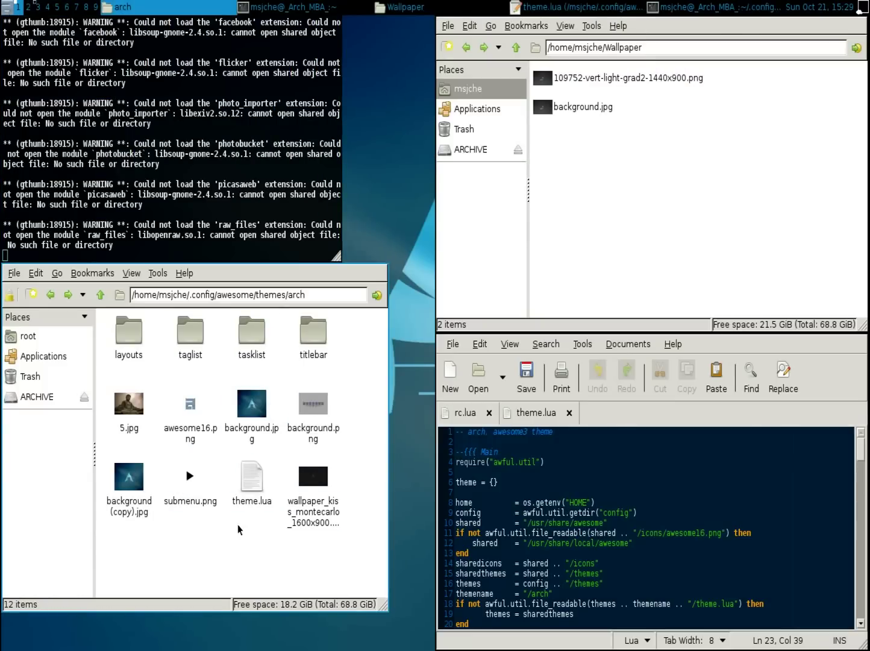
Overwrite the arch theme's background.jpg with the Wallpaper folder's background.jpg.
right_click(546, 115)
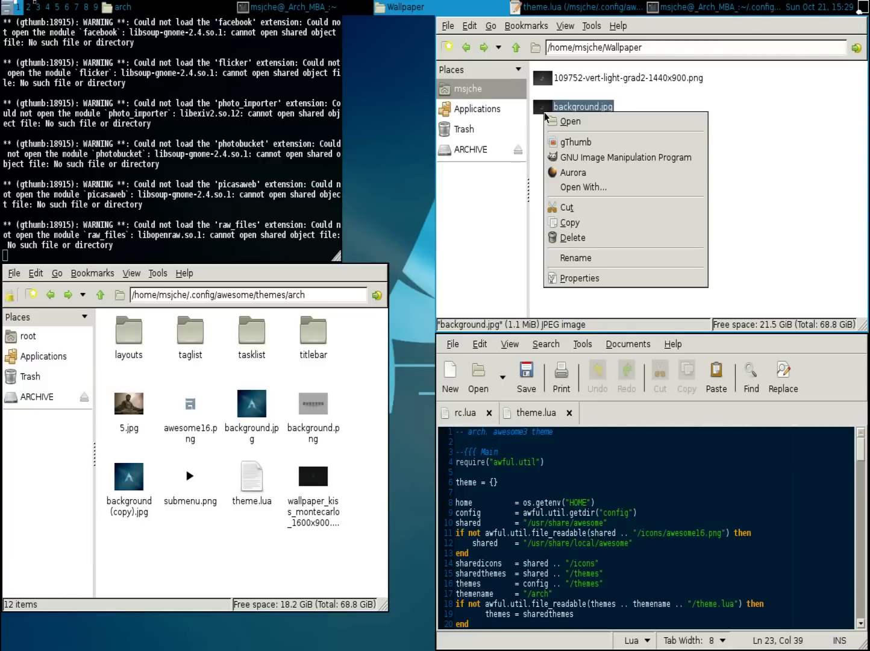
click(568, 228)
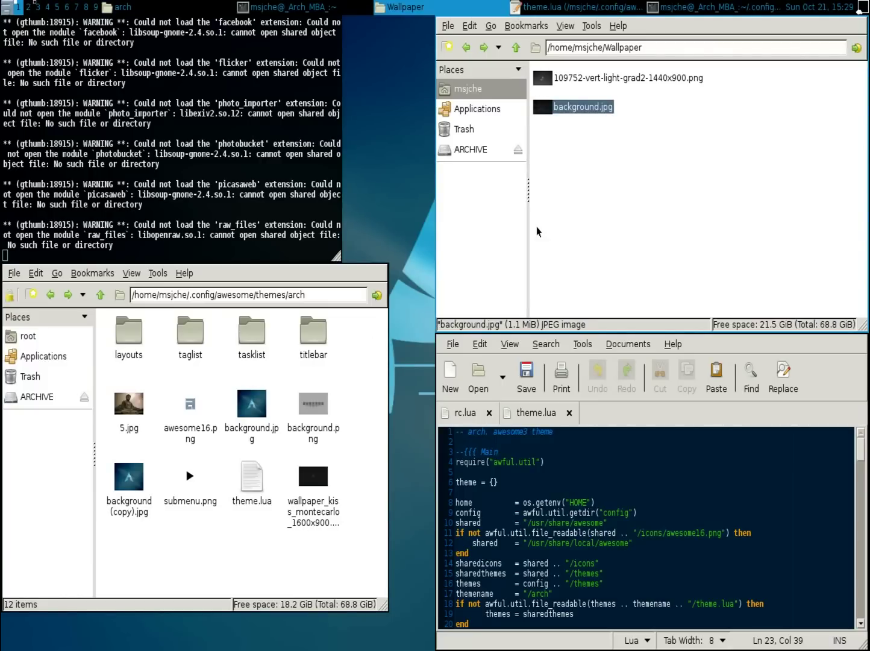
right_click(217, 530)
click(236, 554)
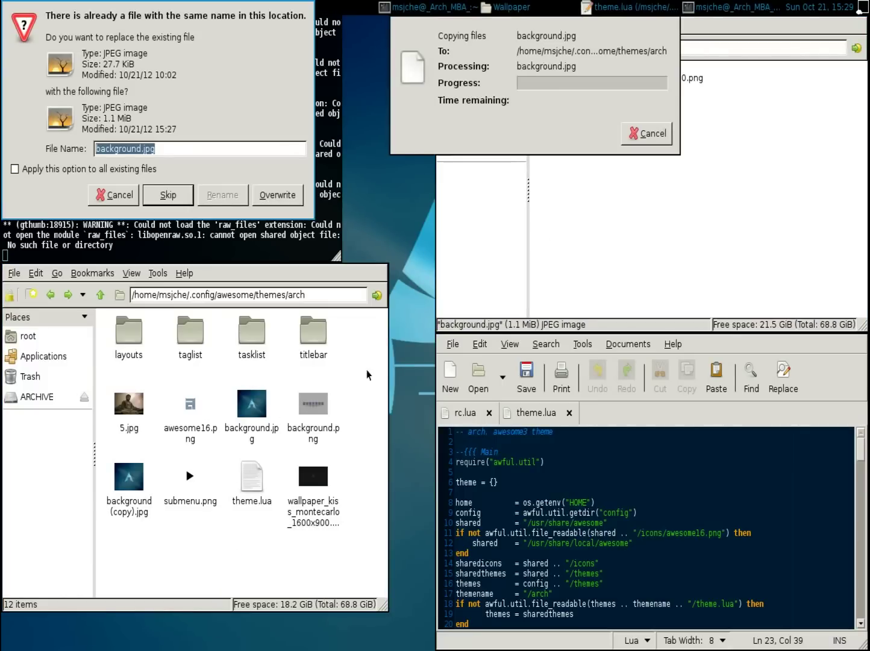
click(273, 194)
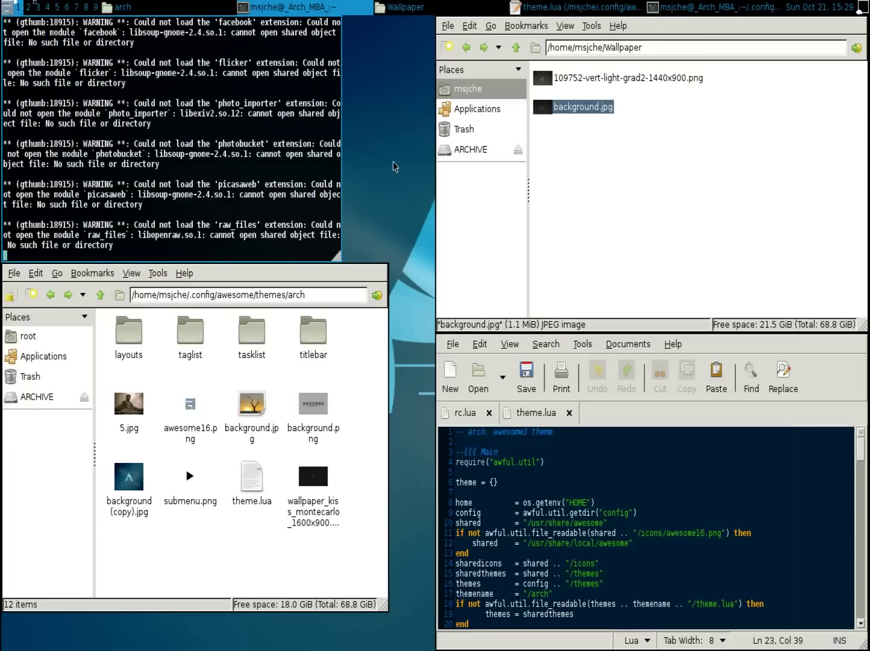
Restart Awesome from the desktop menu on tag 2 to load the new wallpaper.
key(super+2)
right_click(394, 166)
mouse_move(400, 169)
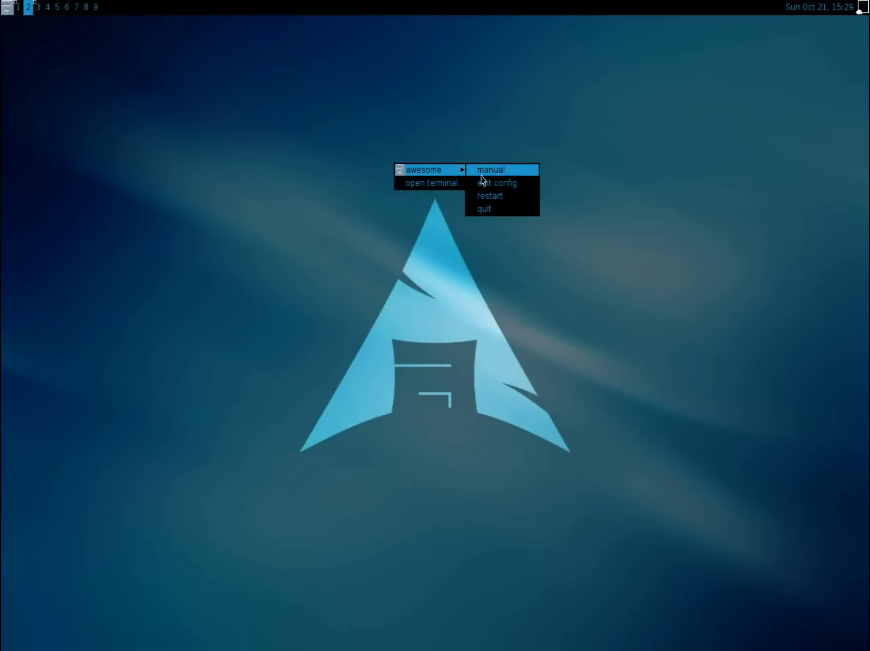
click(486, 194)
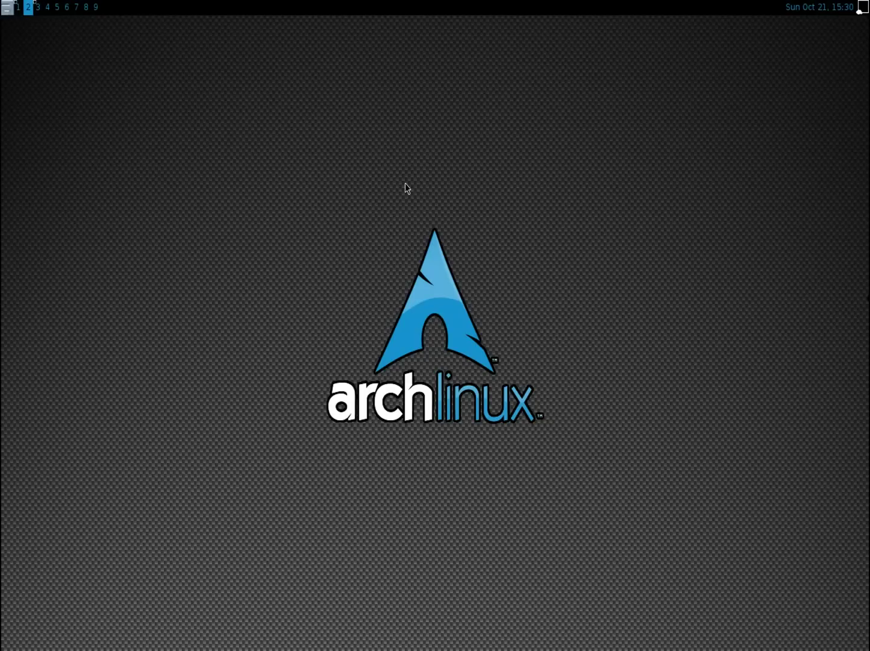
Return to tag 1 and open the Icons folder from home in the second window.
key(super+1)
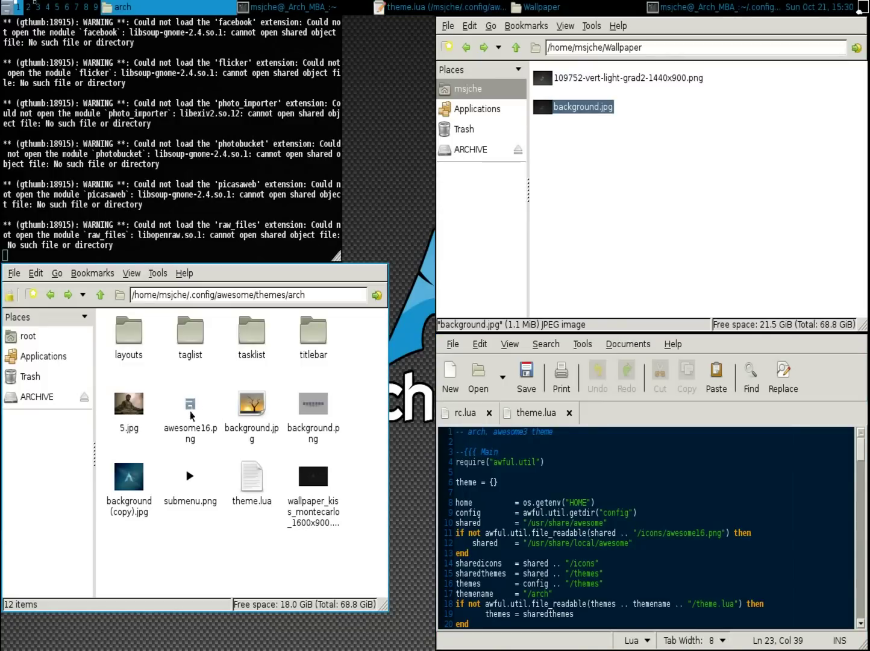
click(585, 189)
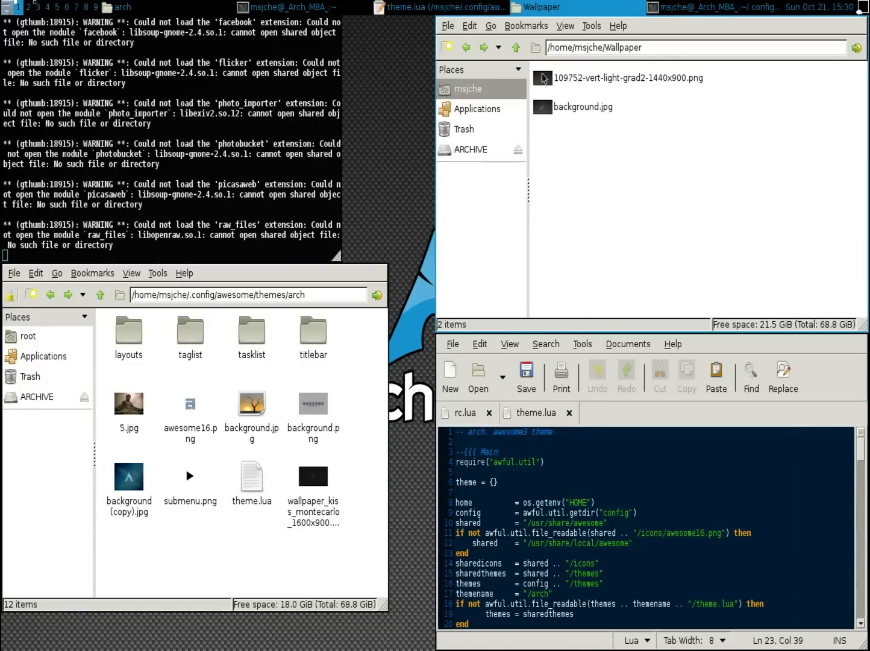
click(516, 46)
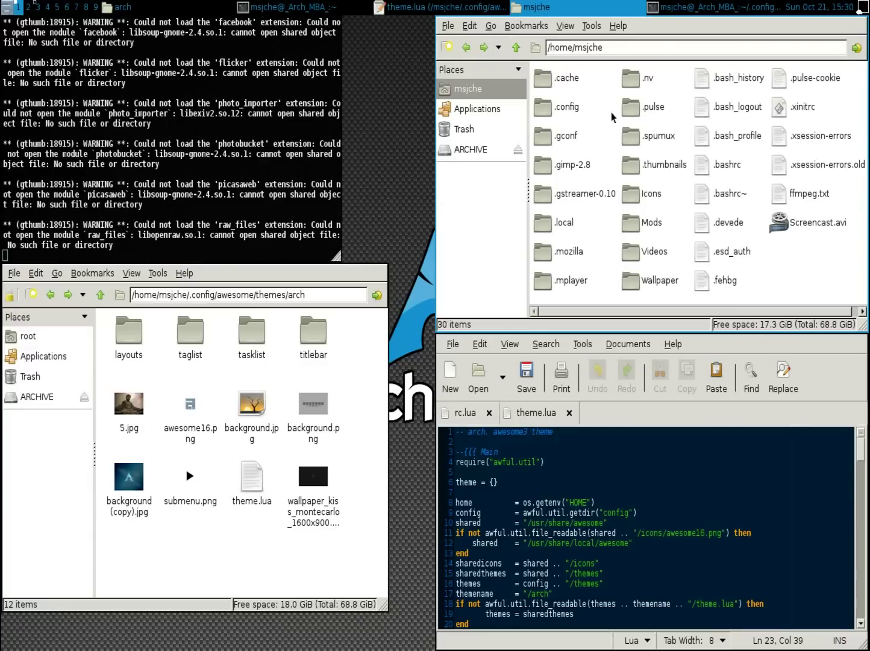
double_click(635, 195)
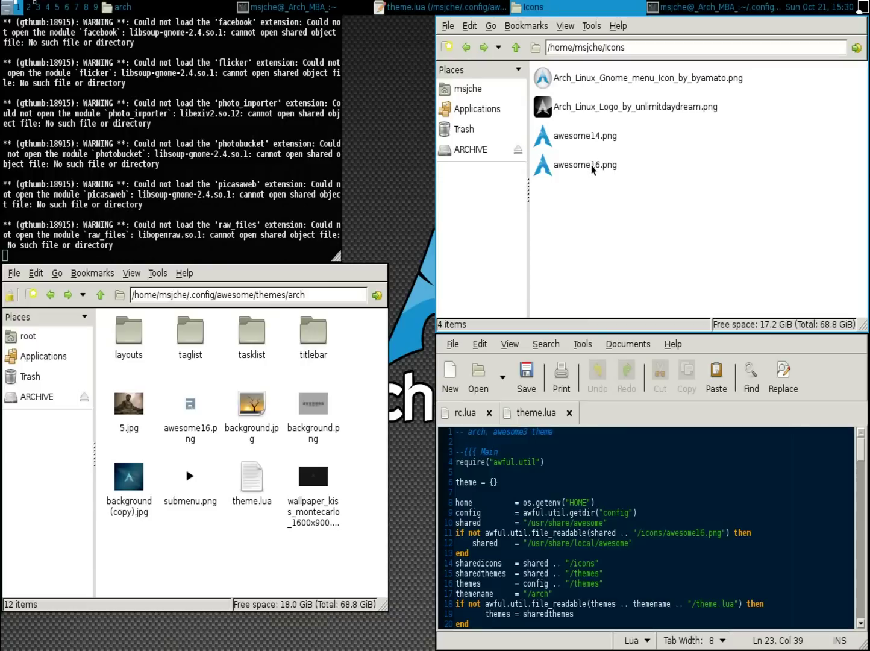
Duplicate awesome16.png in the arch folder as 'awesome16 (copy).png'.
right_click(192, 416)
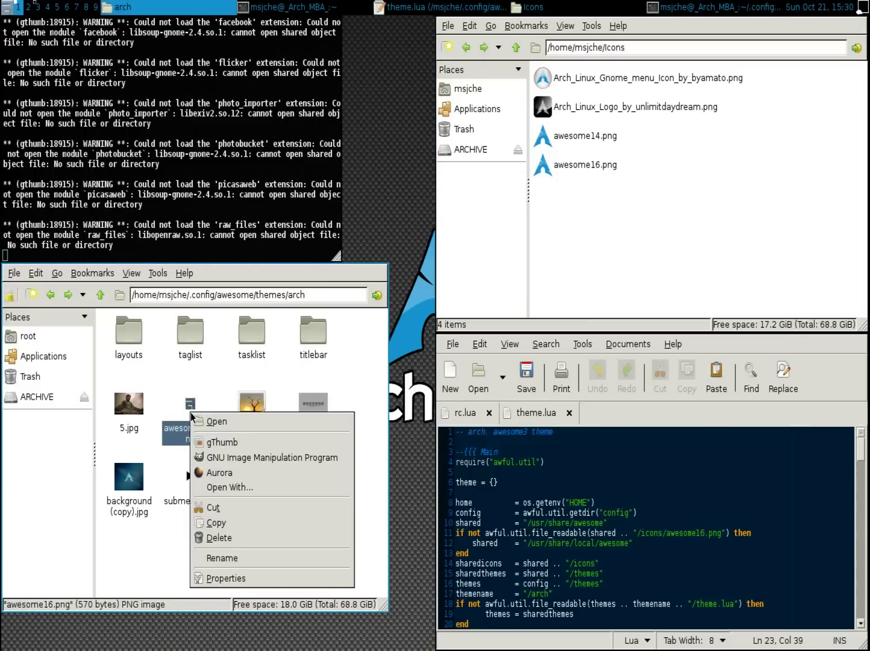
click(207, 526)
key(Down)
click(216, 527)
right_click(233, 531)
click(256, 555)
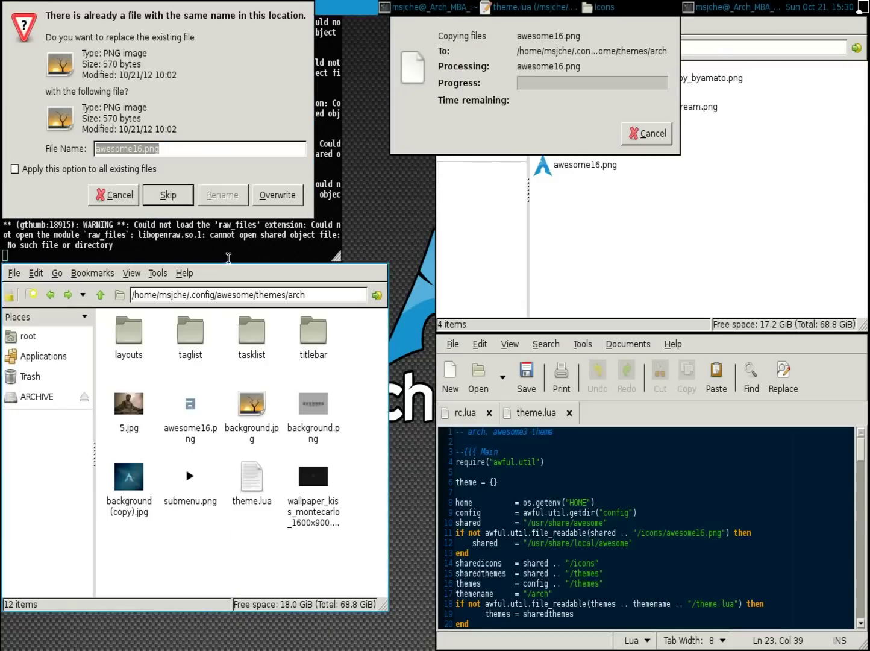
click(143, 147)
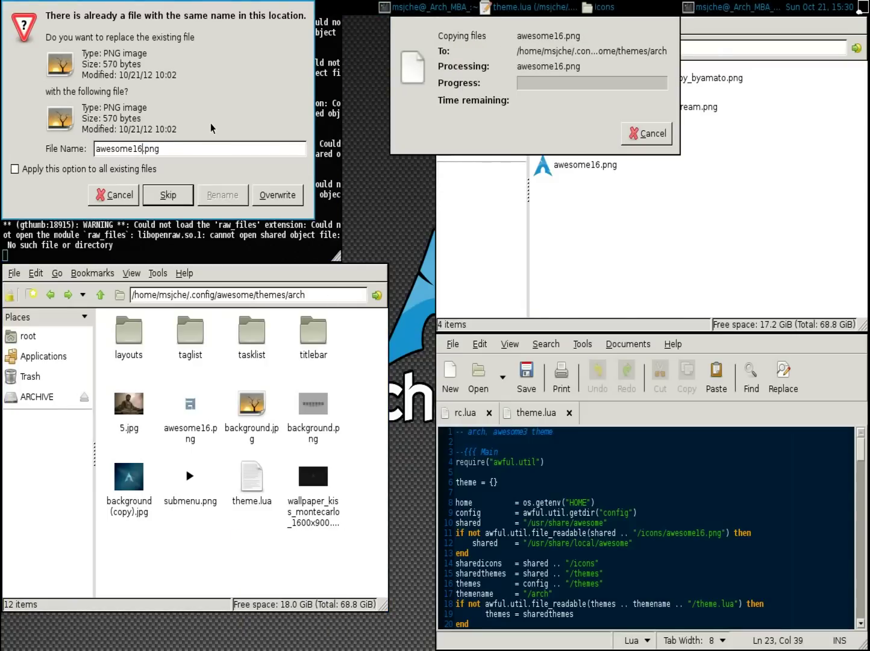
text((copy))
key(Return)
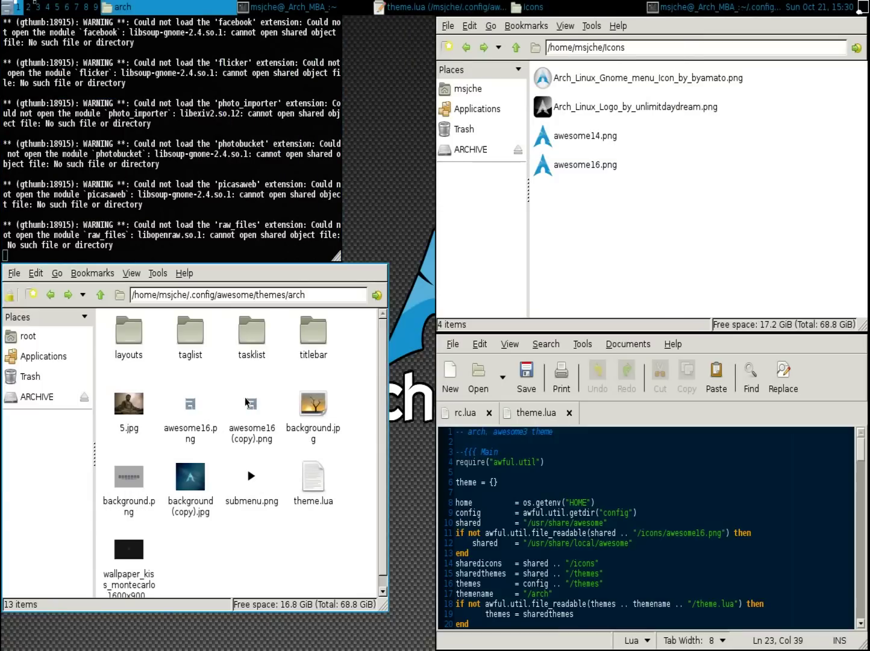
Overwrite the arch theme's awesome16.png with the Icons folder's awesome16.png.
click(576, 169)
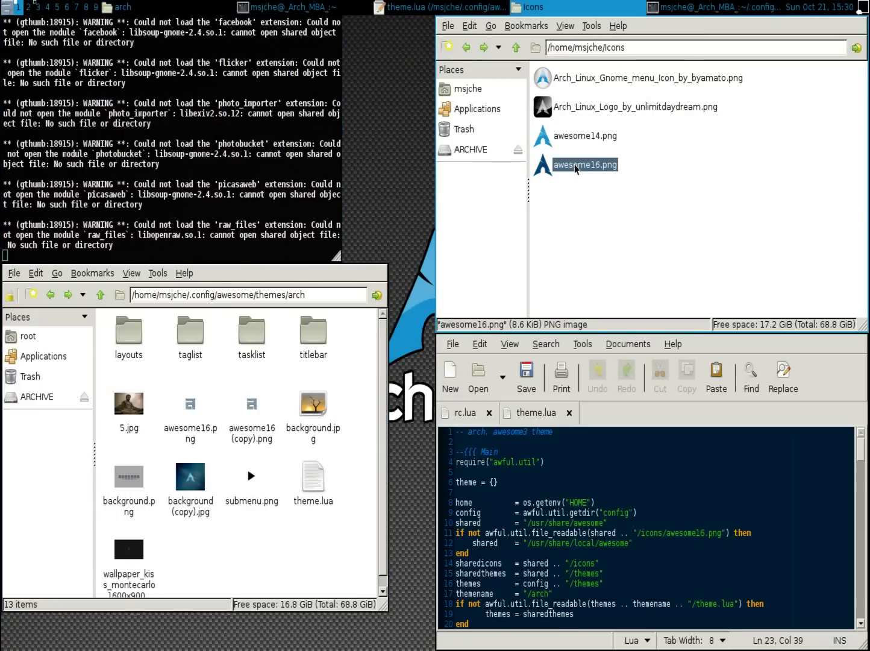
right_click(575, 167)
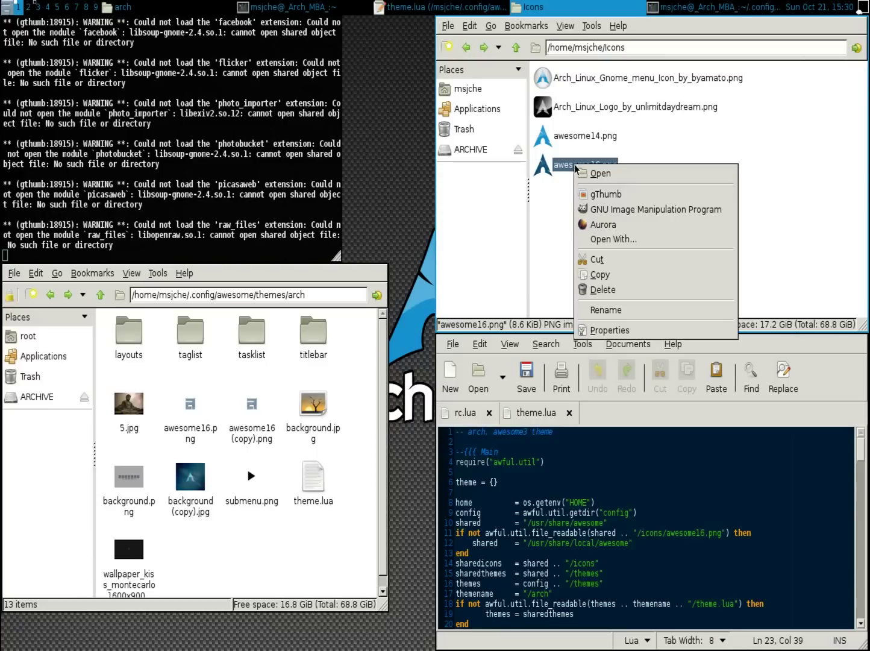
click(585, 260)
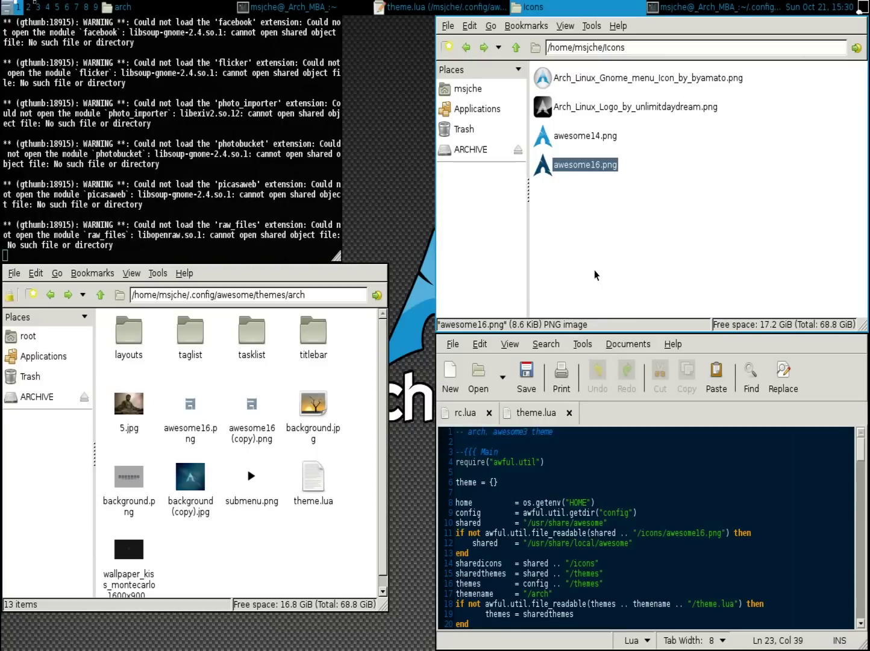
right_click(274, 385)
click(294, 412)
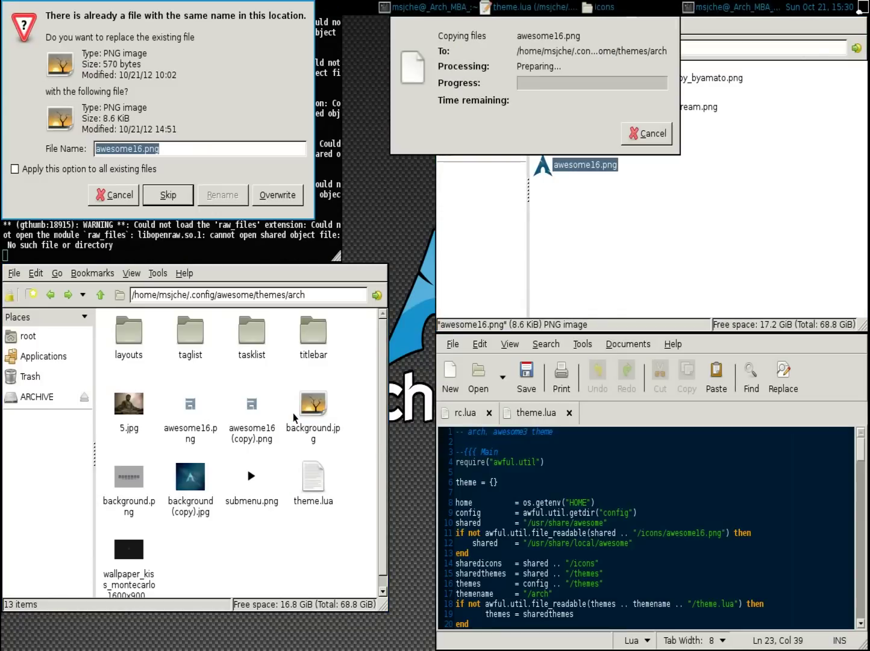
click(282, 200)
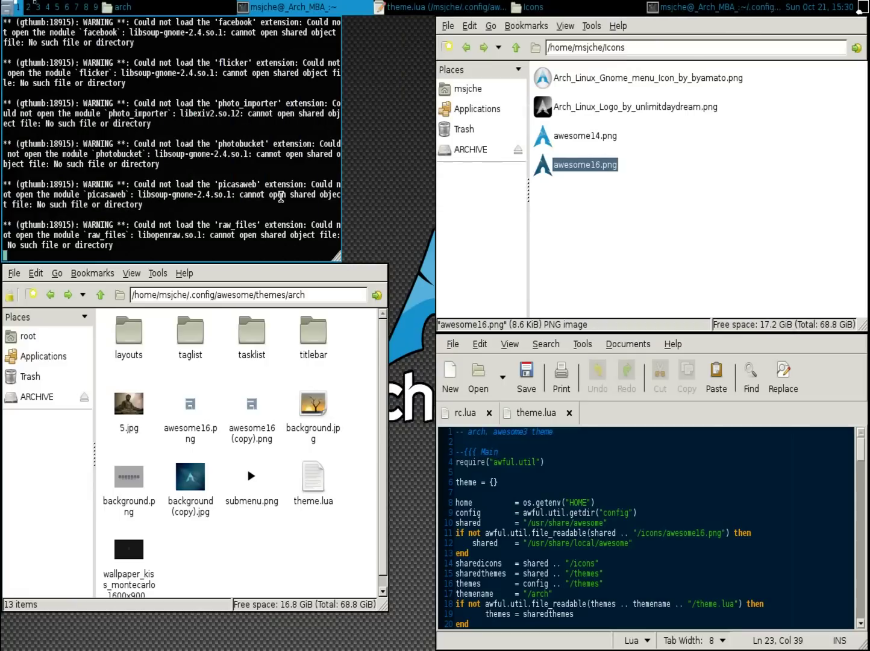
Restart Awesome from tag 2's desktop menu and check the launcher icon.
key(super+2)
right_click(378, 185)
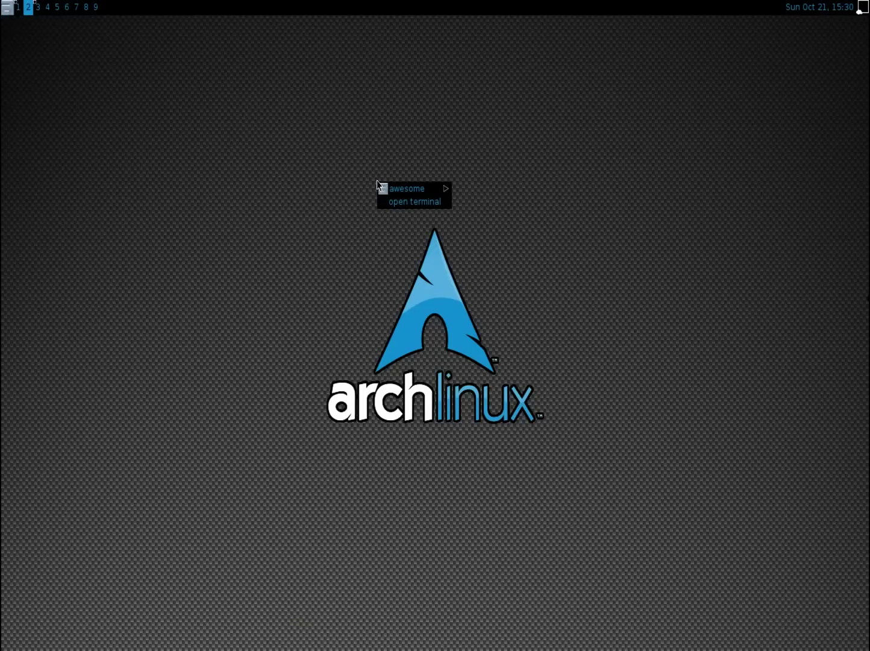
mouse_move(391, 189)
click(479, 214)
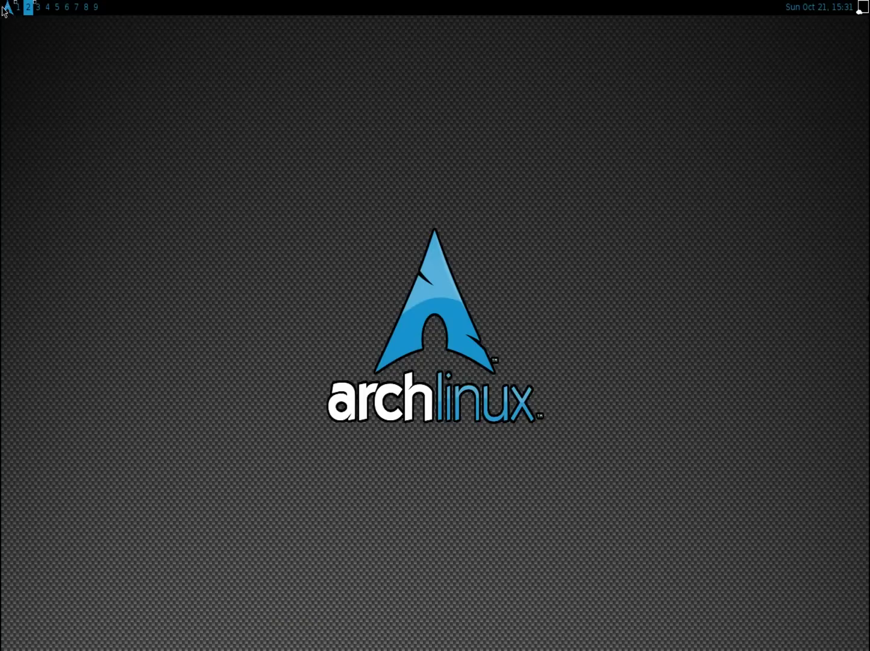
click(8, 7)
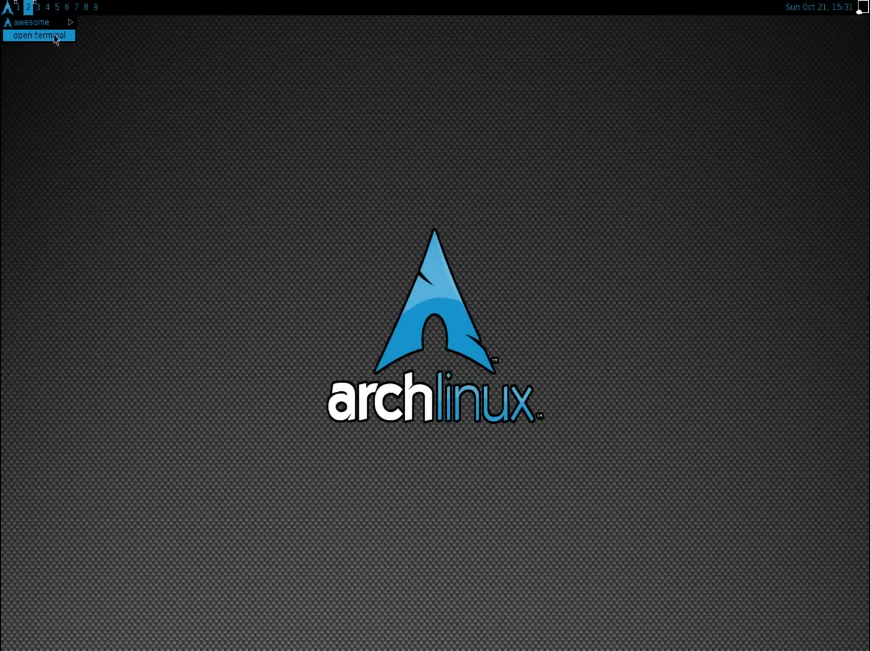
right_click(85, 112)
right_click(85, 112)
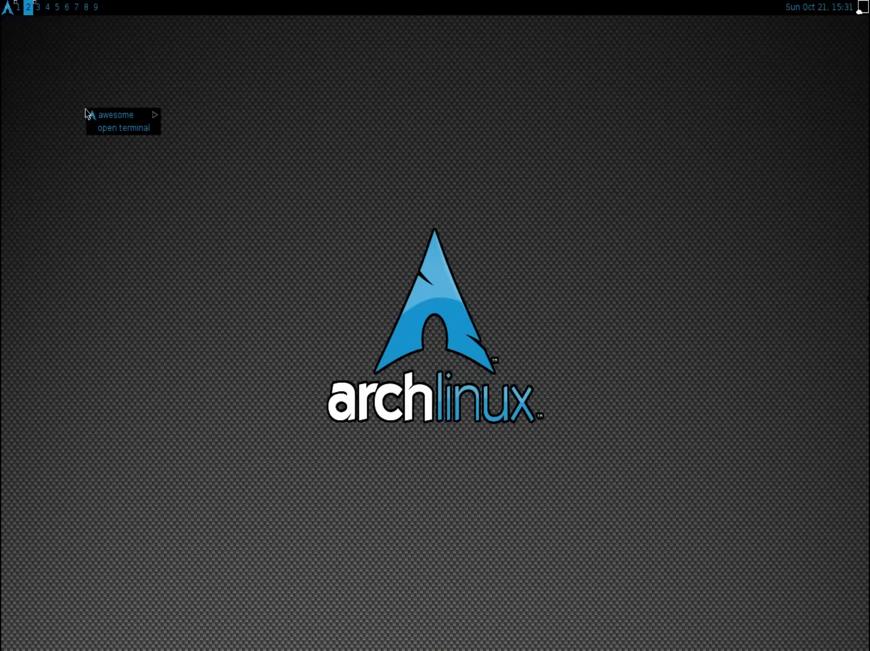
mouse_move(114, 114)
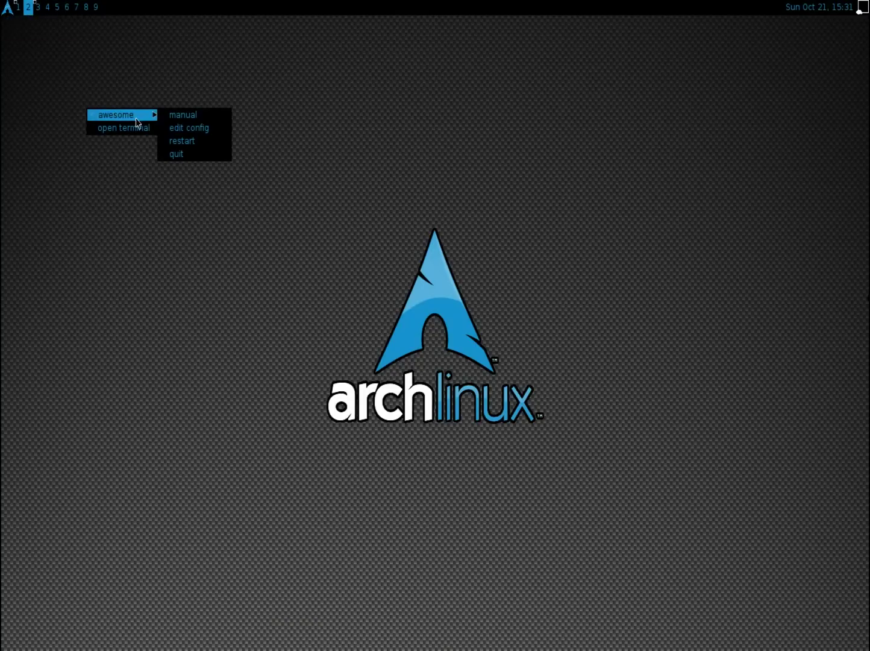
click(197, 88)
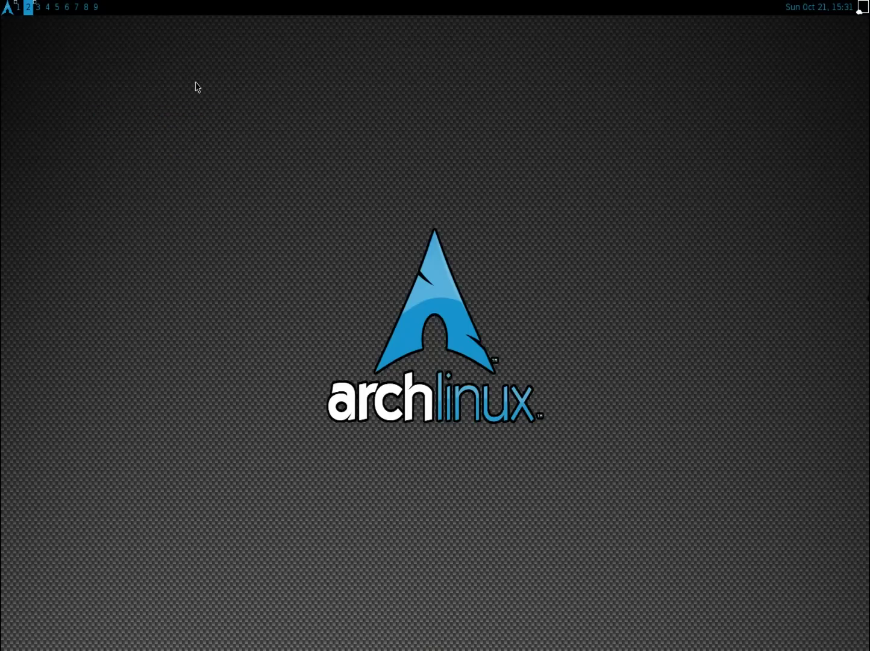
Try pasting the Arch Gnome menu icon into Icons, then cancel the replacement.
key(super+1)
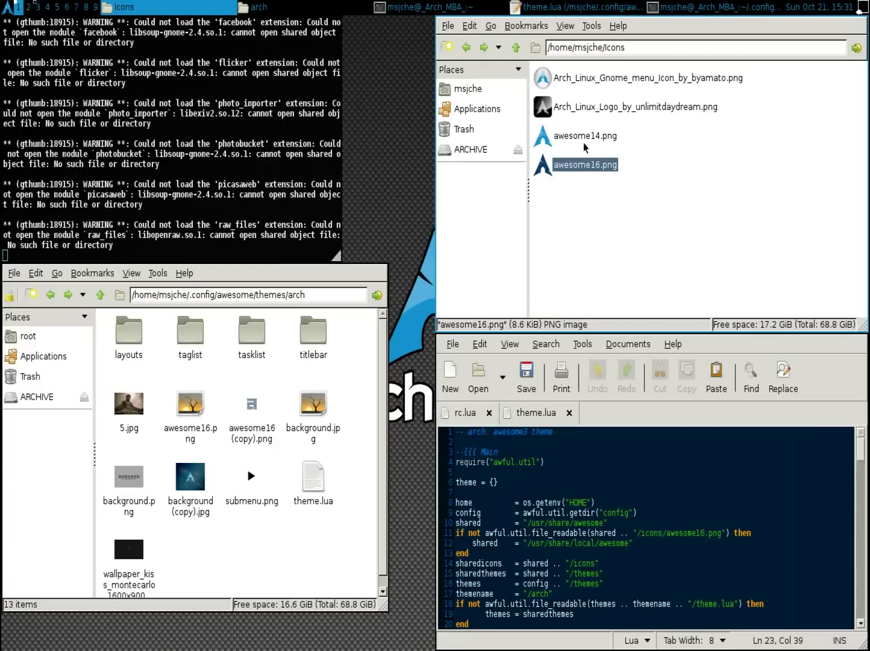
right_click(571, 83)
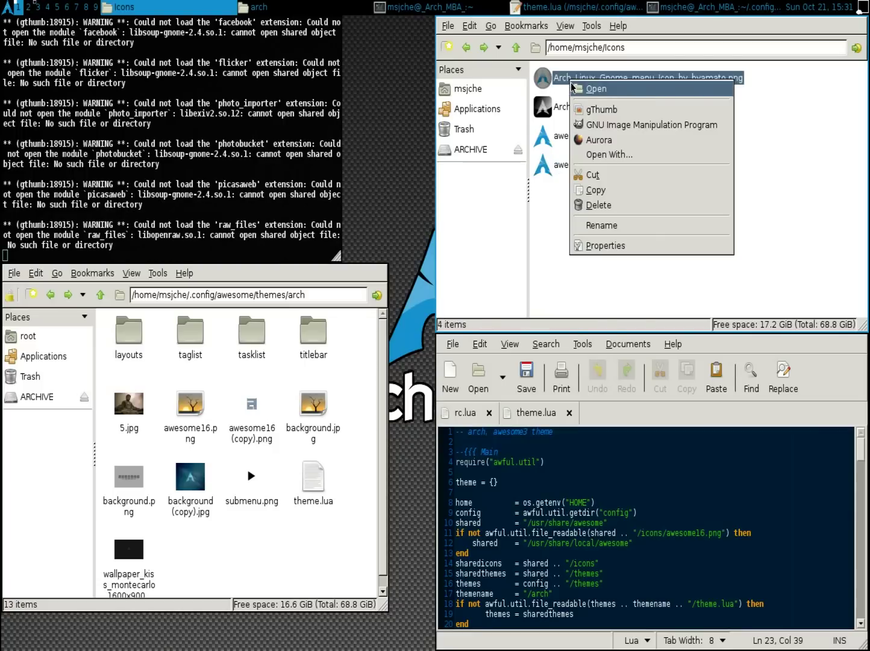
click(596, 189)
right_click(608, 206)
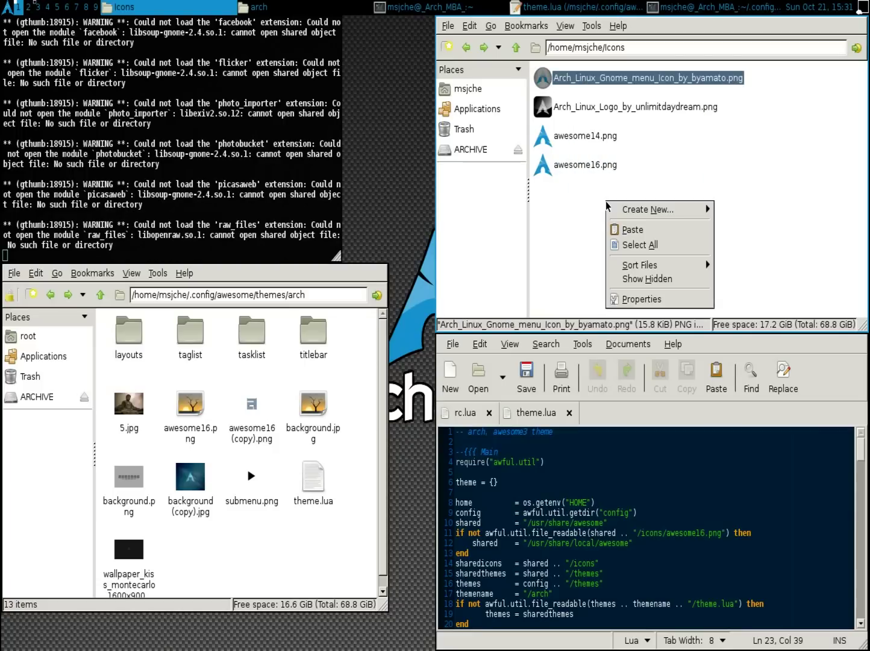
click(630, 232)
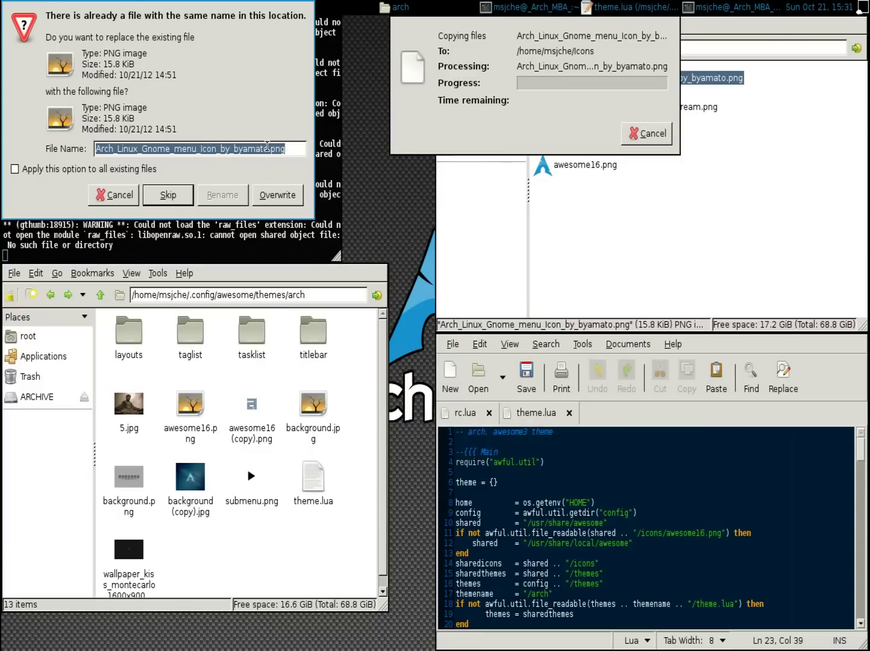
click(269, 149)
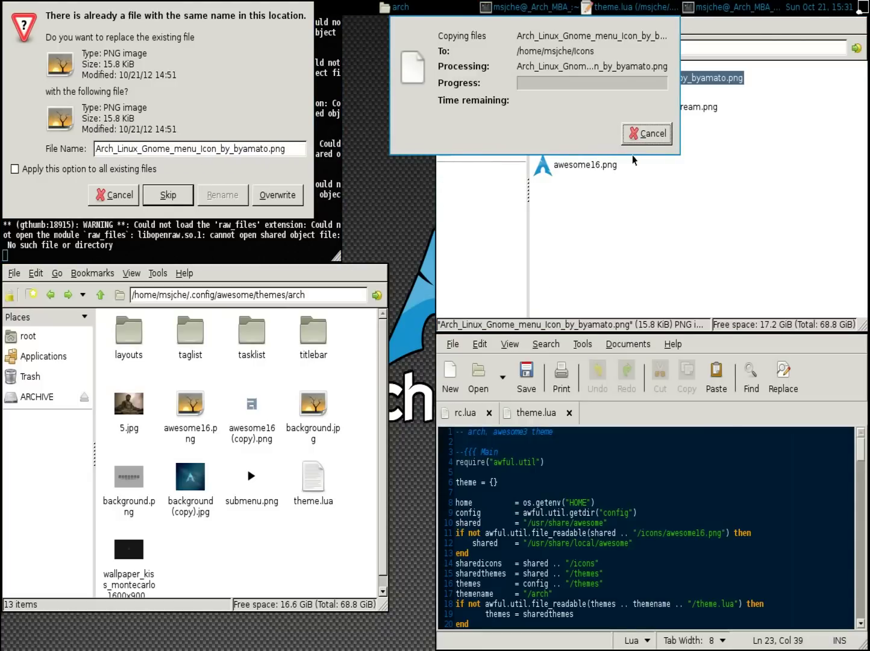
click(129, 204)
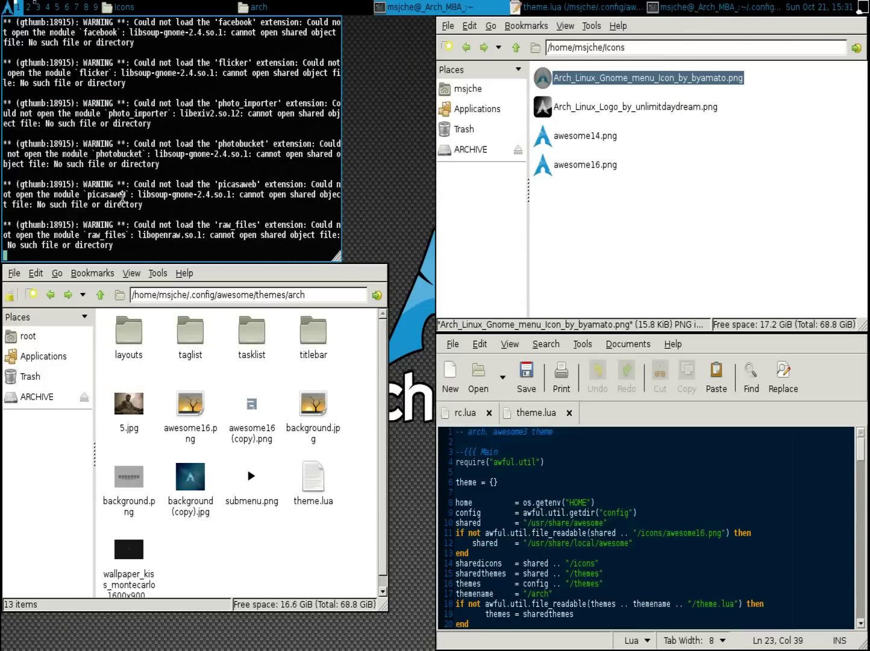
Rename the Icons folder's awesome16.png to awesome16-1.png.
click(587, 165)
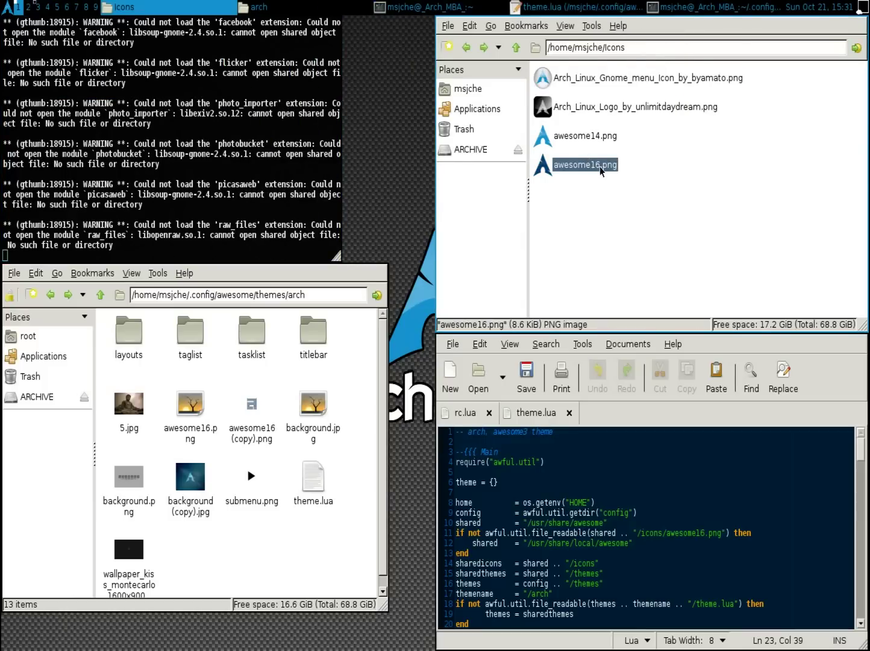
right_click(600, 166)
click(631, 312)
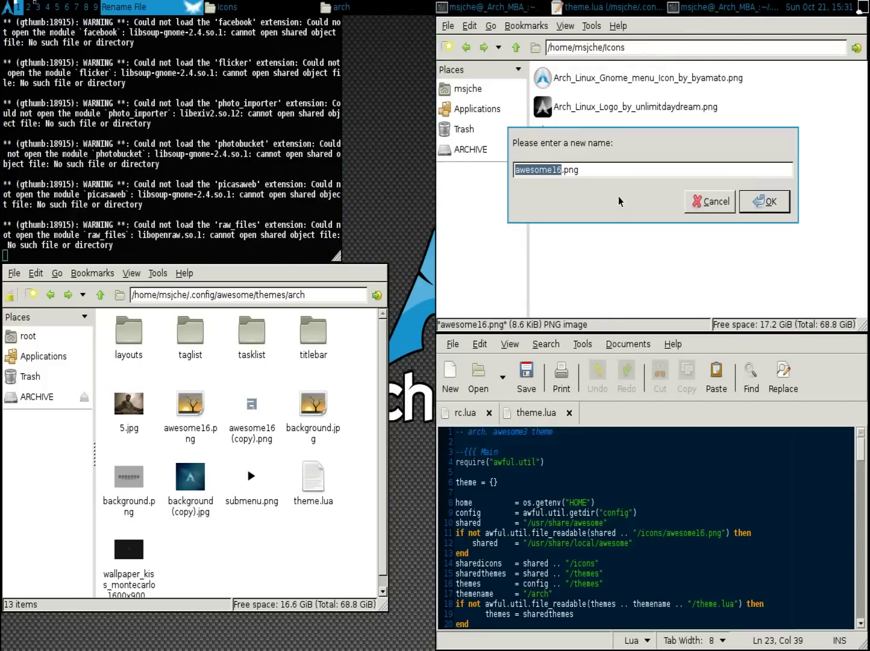
click(564, 169)
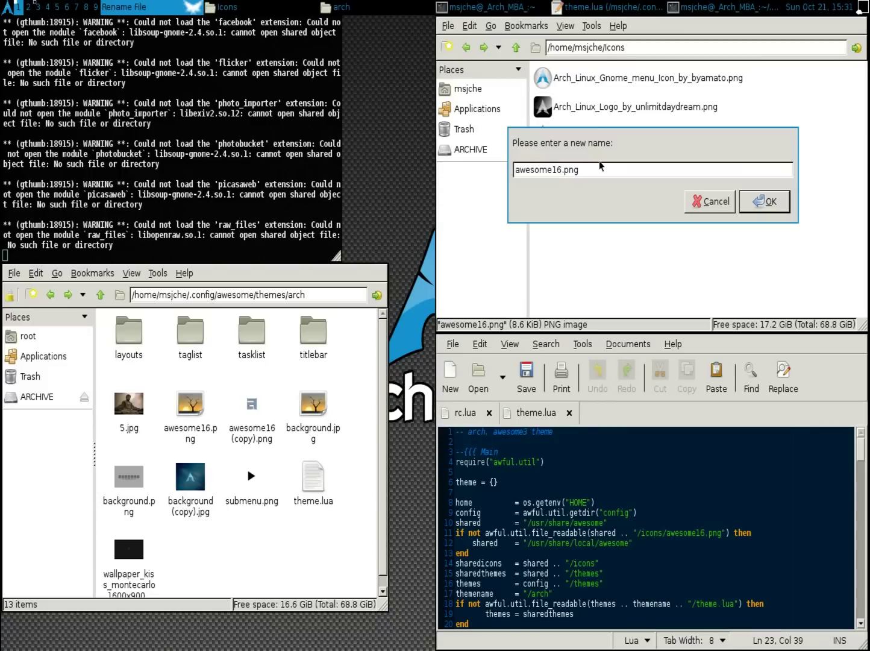
text(-1)
key(Return)
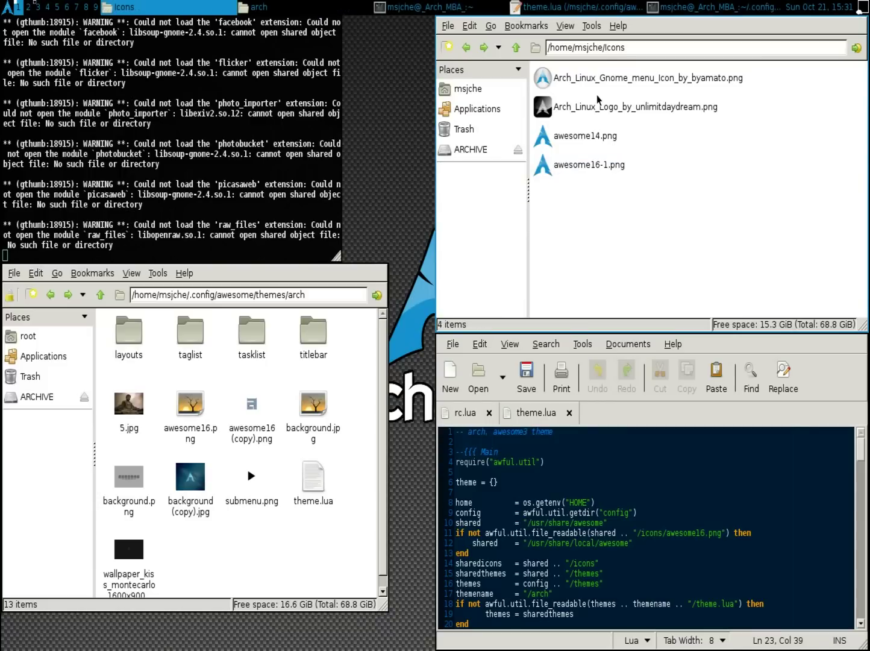
click(600, 76)
right_click(599, 76)
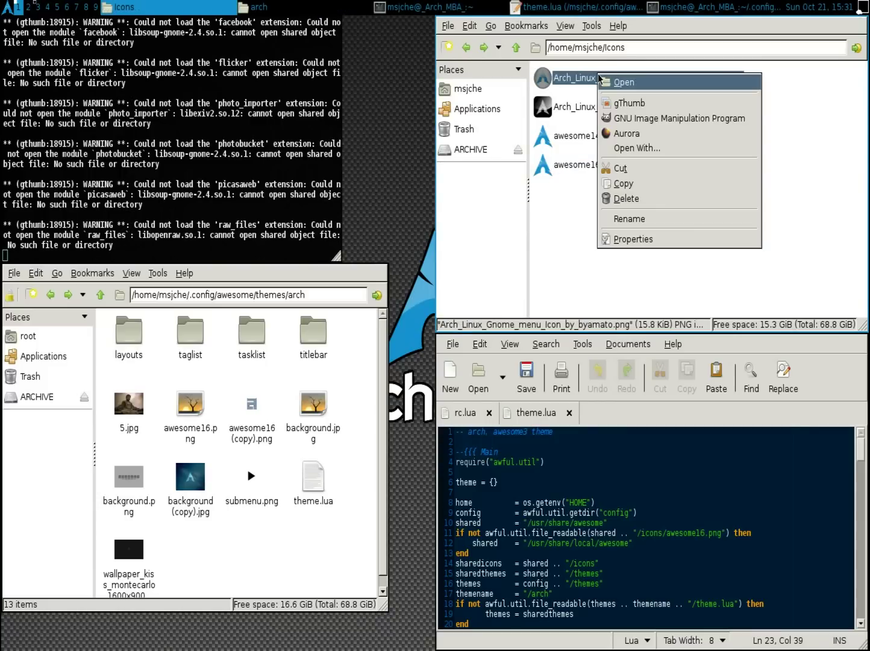
Rename the Gnome menu icon to awesome16.png and overwrite the arch theme's awesome16.png with it.
click(623, 218)
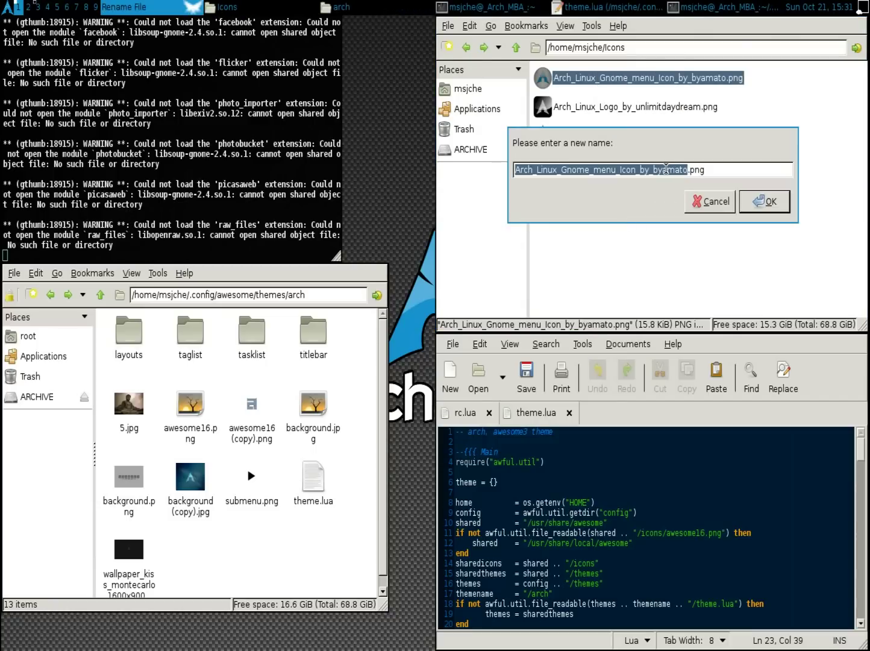
text(awesome)
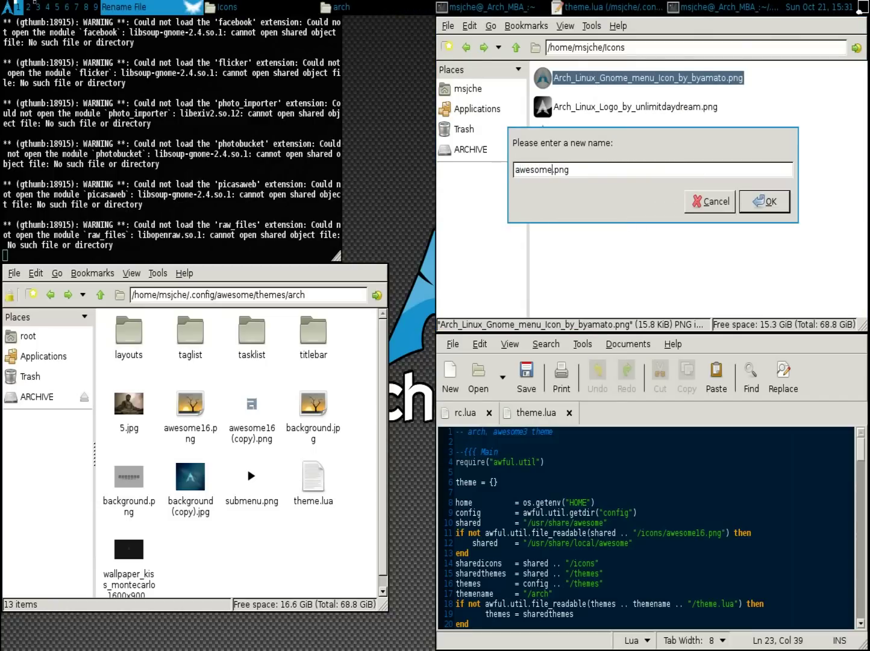
text(16)
key(Return)
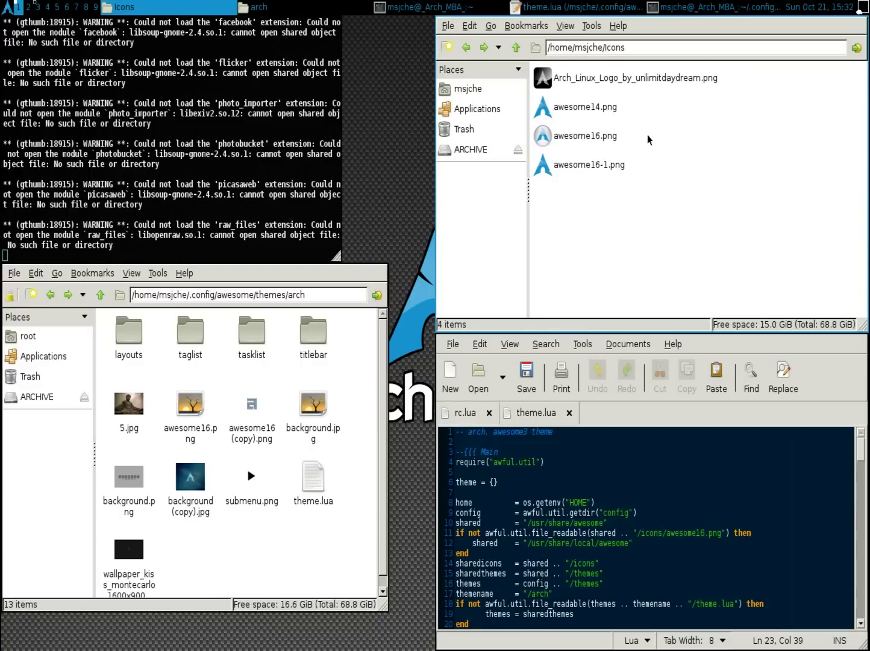
click(583, 136)
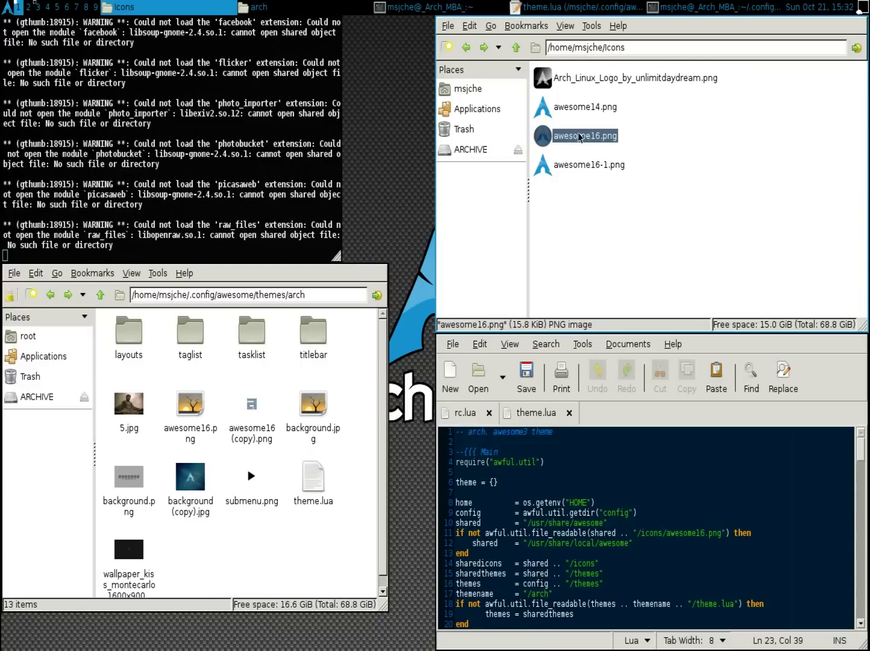
right_click(235, 567)
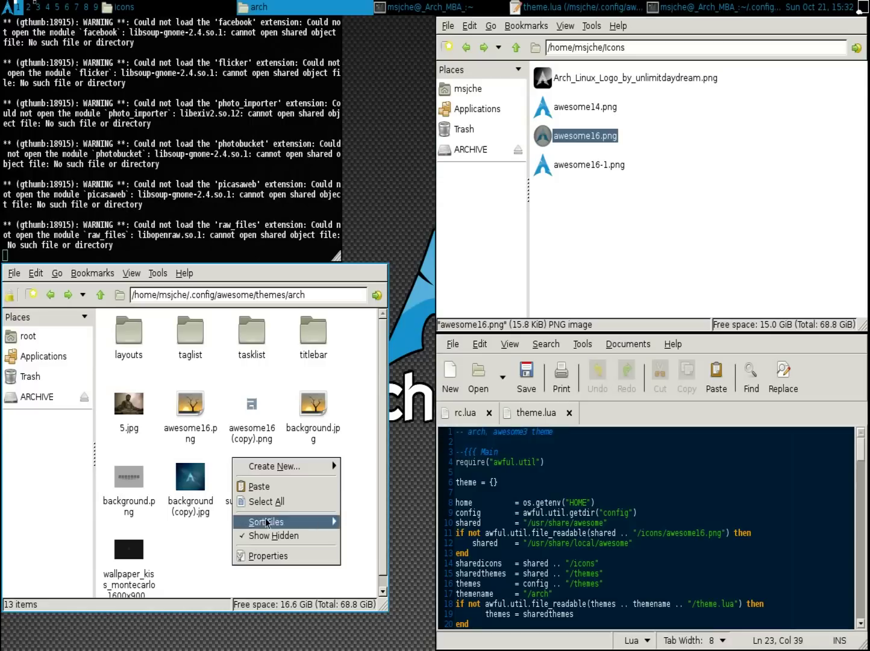
click(282, 490)
click(278, 194)
Restart Awesome from the second workspace and open its menu to check the icon.
key(super+Right)
right_click(502, 235)
mouse_move(517, 236)
click(607, 265)
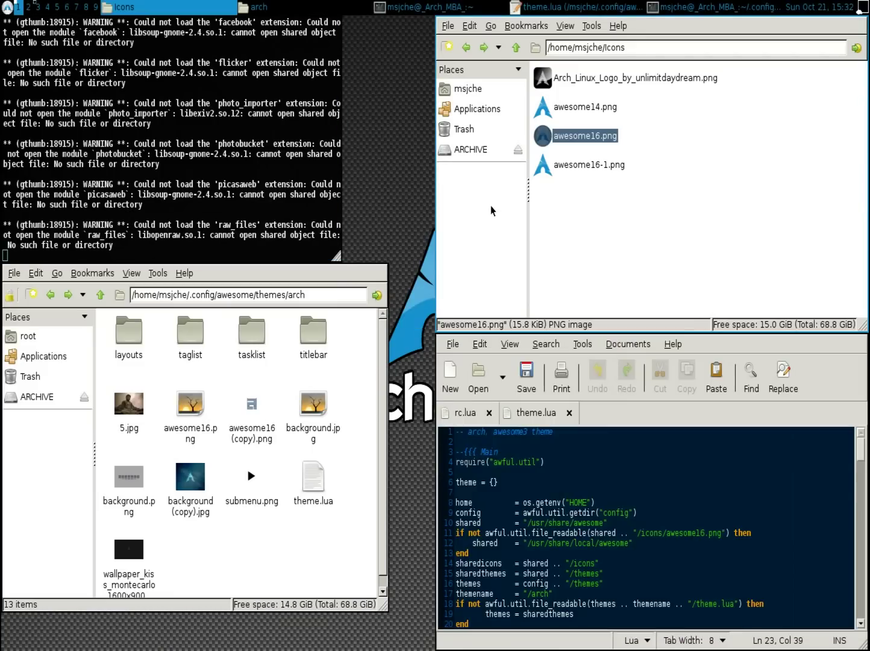
key(super+Right)
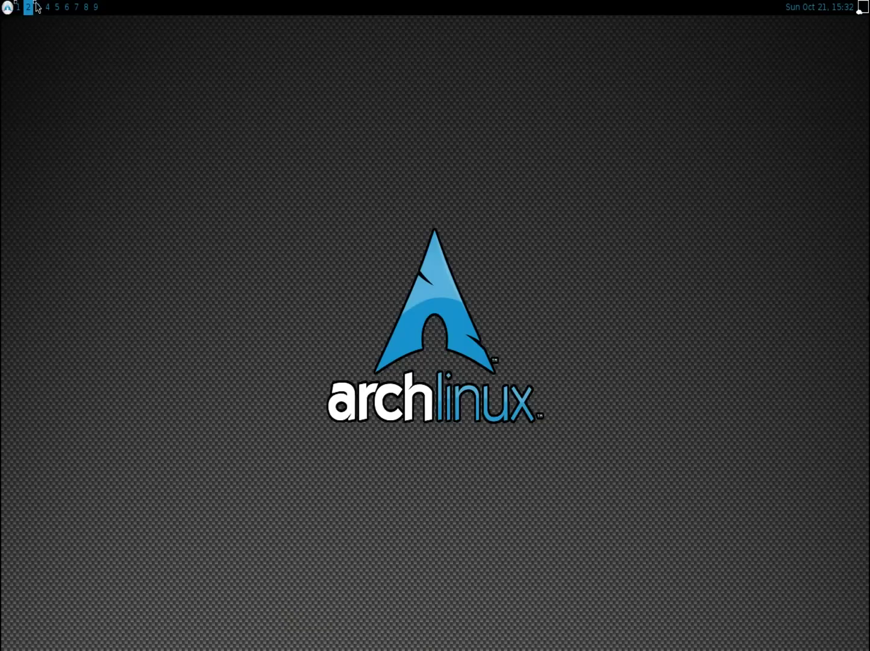
right_click(119, 92)
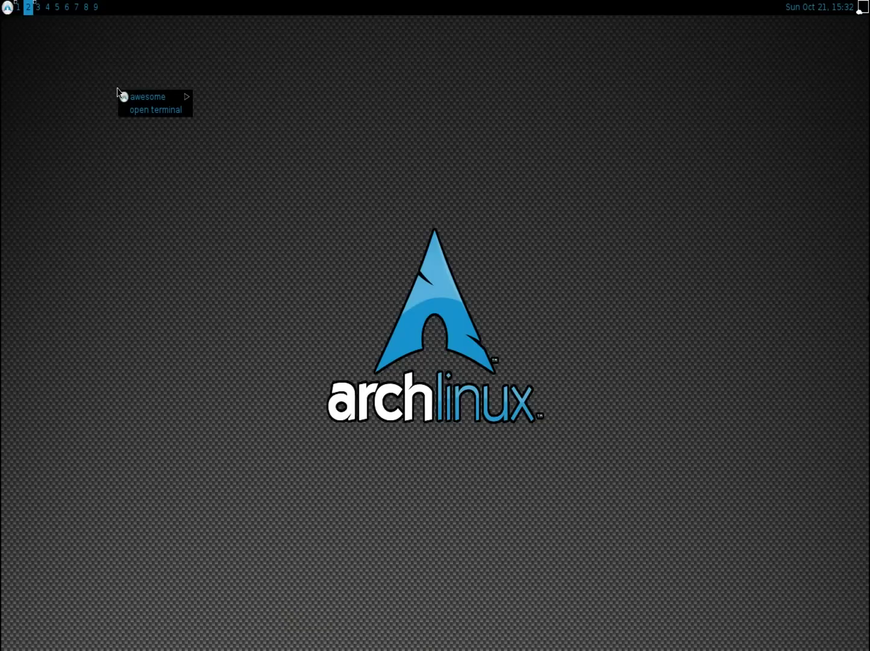
Rename the Gnome-style awesome16.png to awesome16-2.png.
click(148, 153)
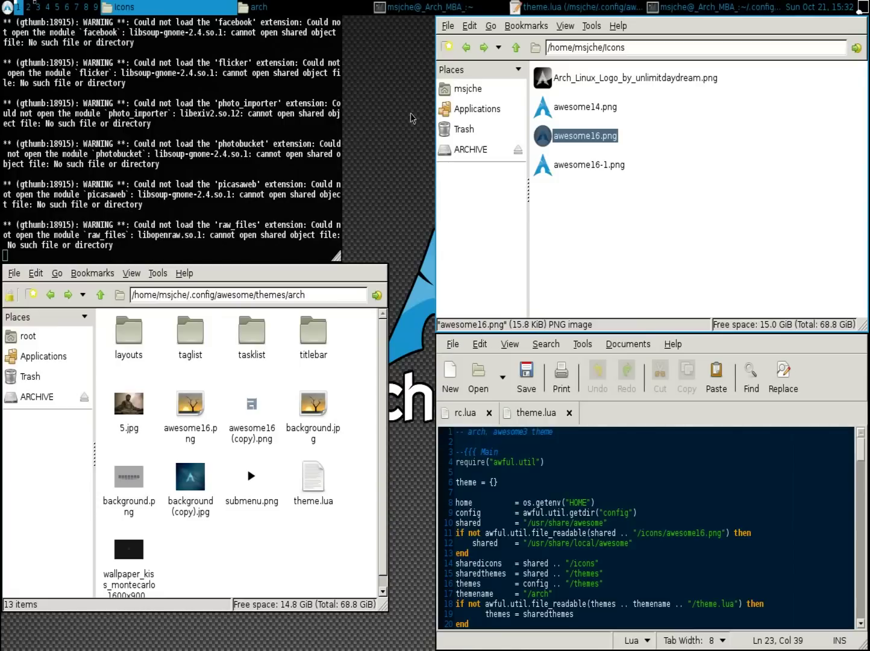
right_click(597, 137)
click(626, 282)
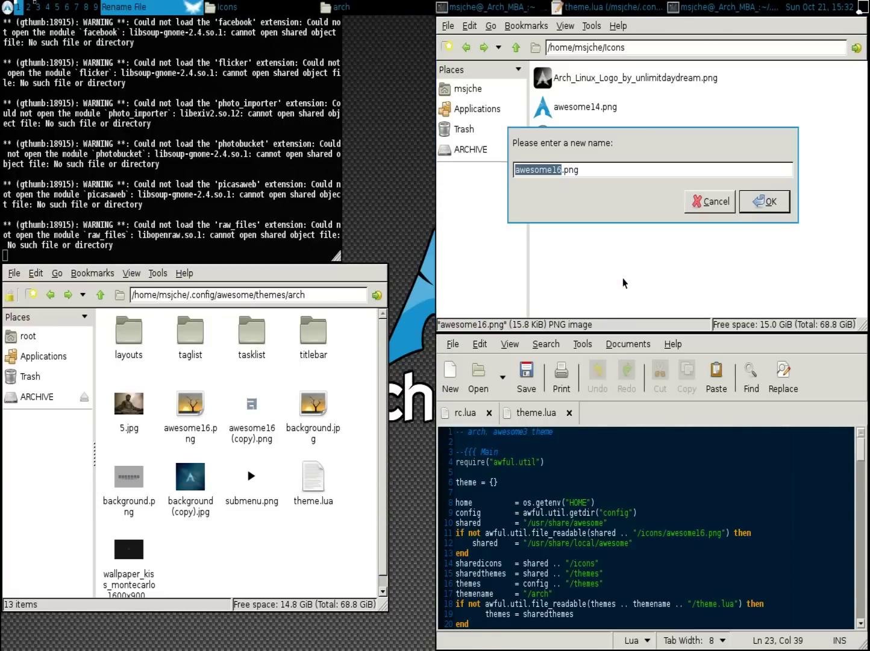
click(560, 169)
text(-2)
key(Return)
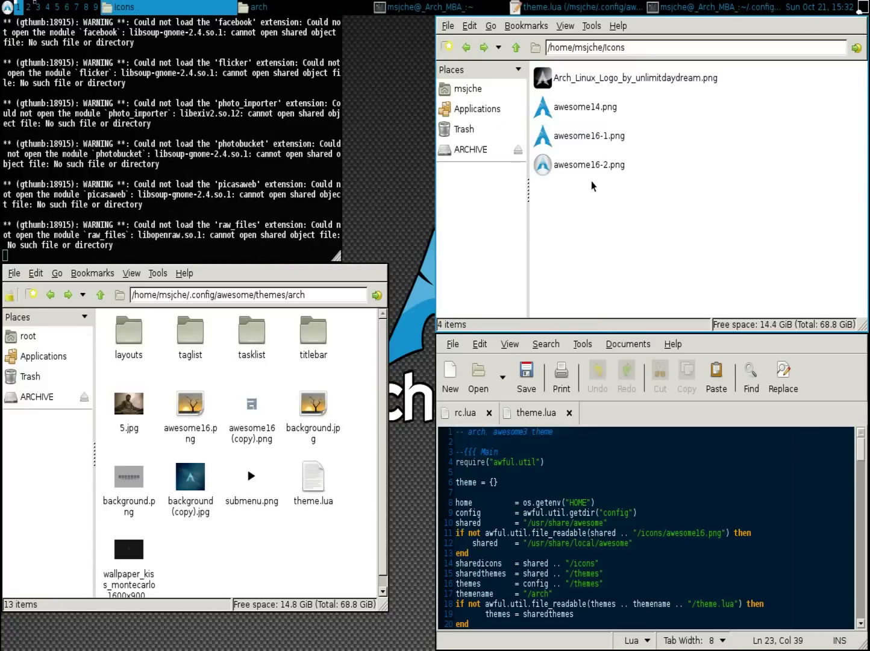
Rename awesome16-1.png back to awesome16.png.
right_click(598, 138)
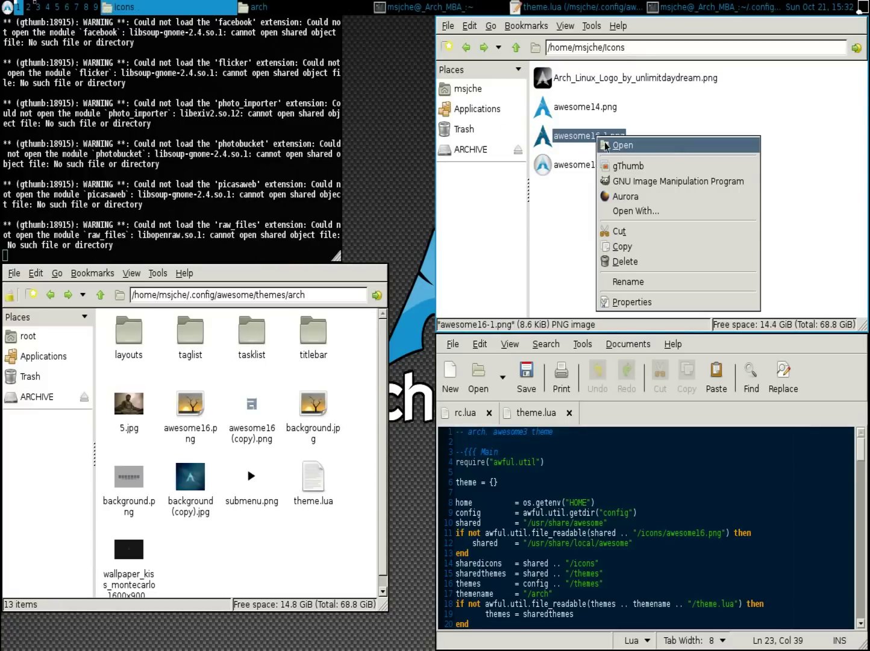
click(623, 279)
key(Right)
key(BackSpace)
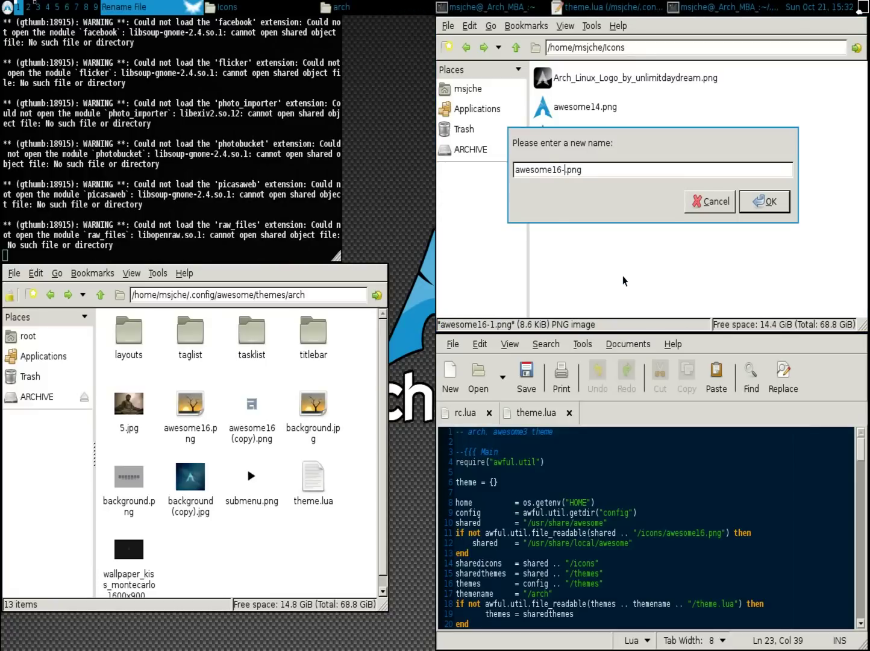
key(BackSpace)
key(Return)
Copy the restored awesome16.png over the one in the arch theme folder.
click(597, 138)
right_click(597, 137)
click(625, 244)
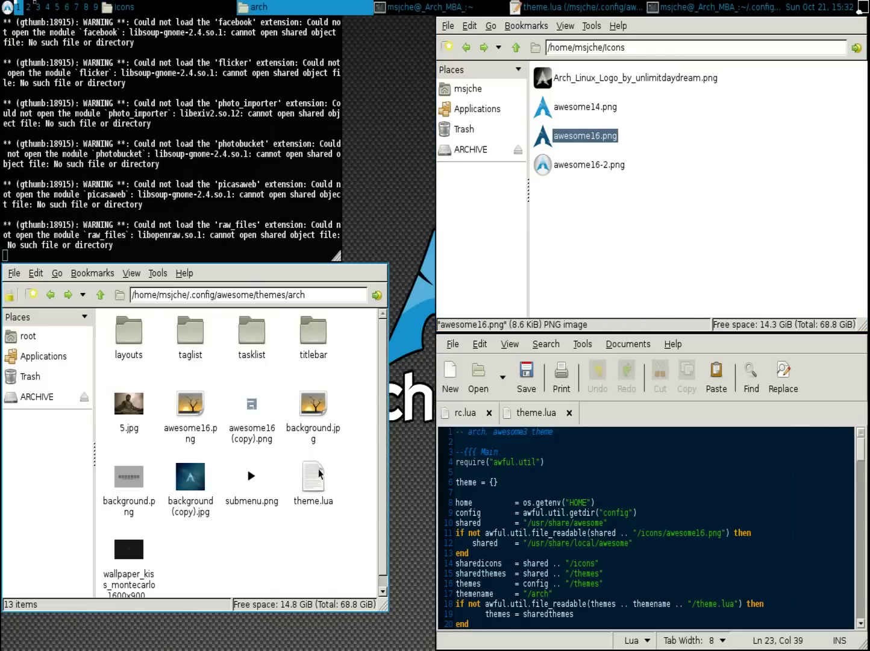
right_click(282, 537)
click(303, 572)
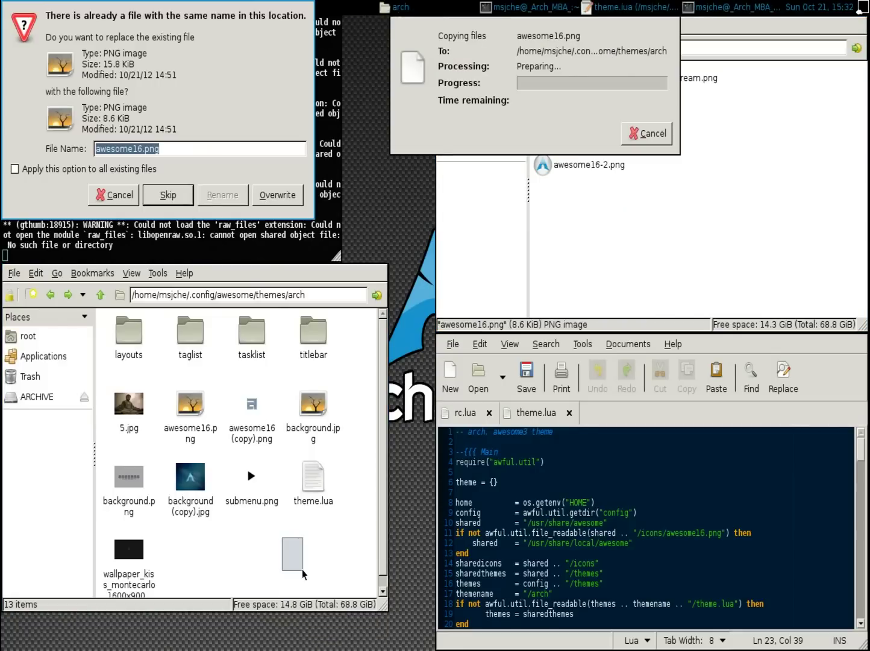
drag(303, 571, 319, 306)
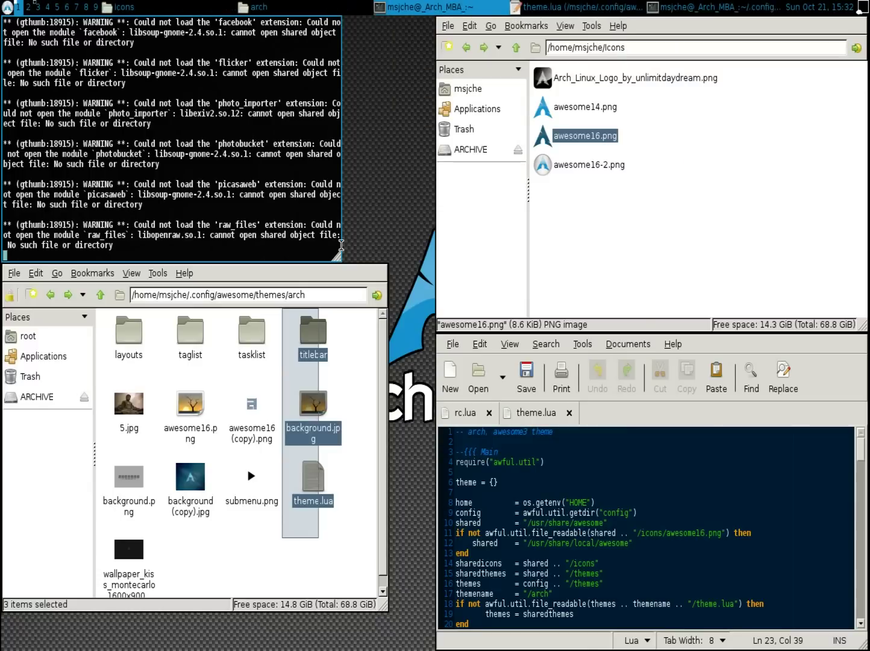
click(354, 326)
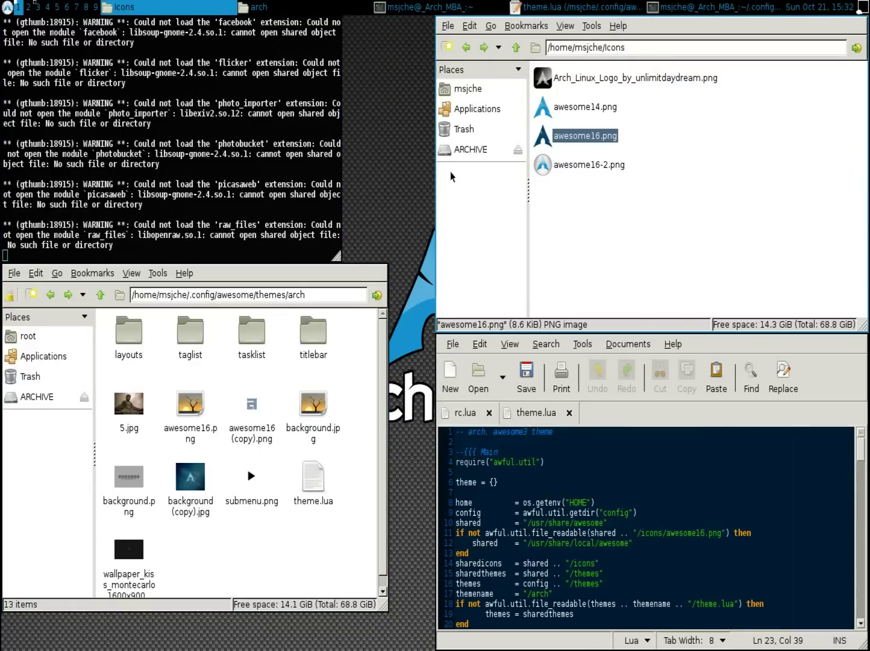
Restart Awesome from the desktop menu and reopen its menu to check it.
right_click(381, 157)
mouse_move(391, 162)
click(477, 190)
right_click(406, 139)
mouse_move(409, 142)
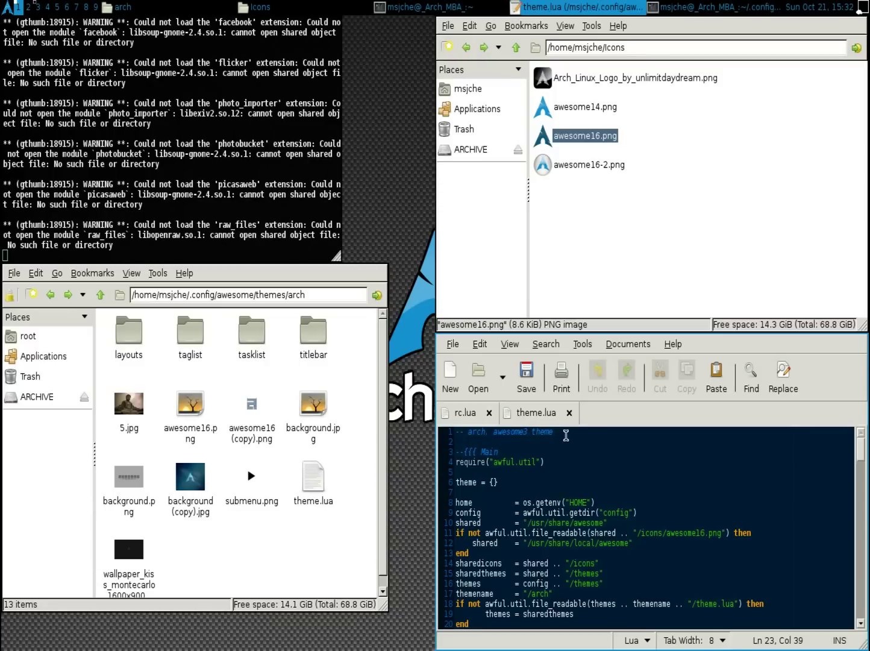
Change theme.menu_width from 120 to 150 on line 84 of theme.lua and save.
click(526, 375)
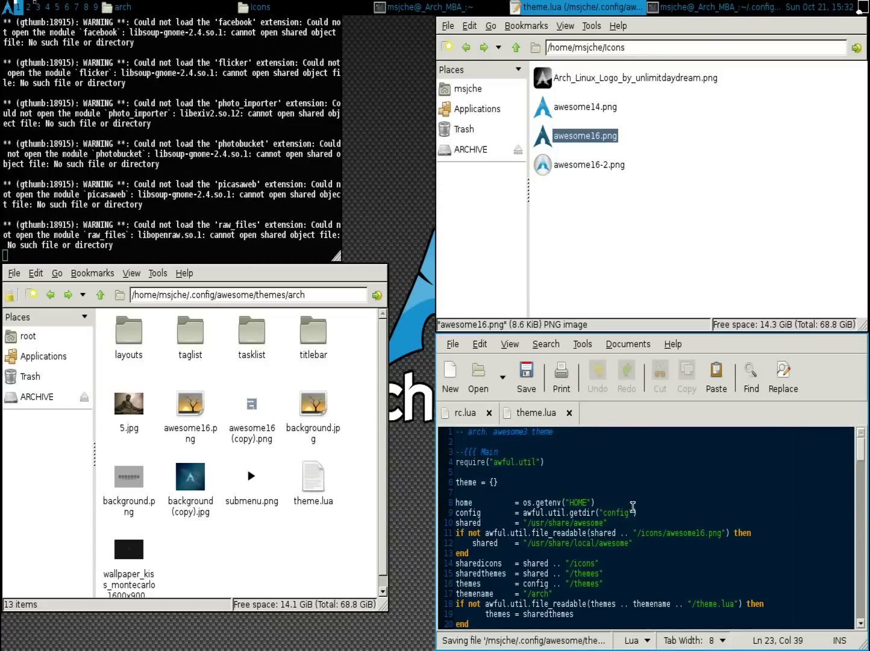
scroll(629, 503, down, 4)
scroll(633, 506, down, 9)
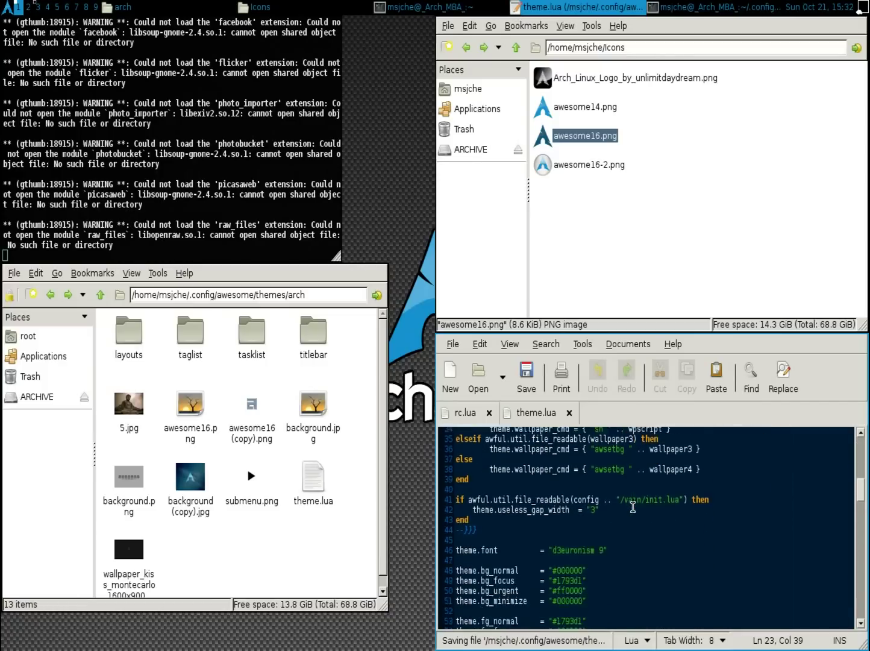
scroll(633, 506, down, 12)
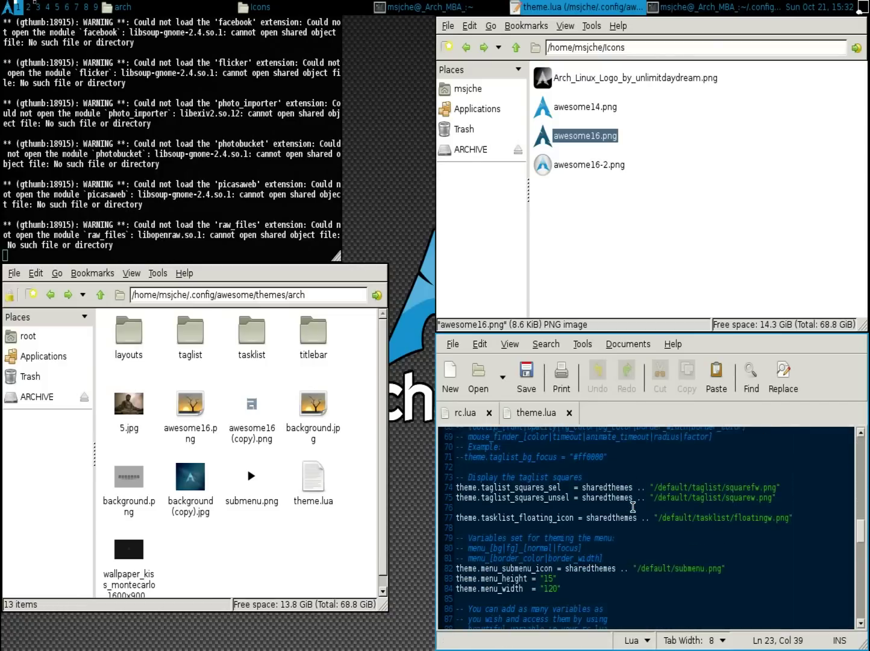
scroll(634, 506, down, 1)
right_click(378, 178)
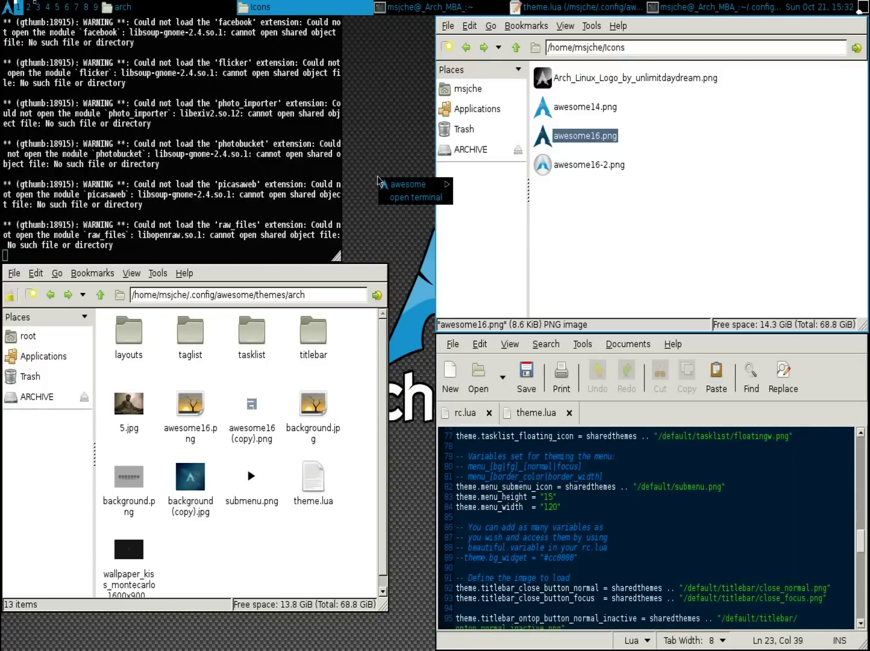
mouse_move(396, 189)
click(399, 225)
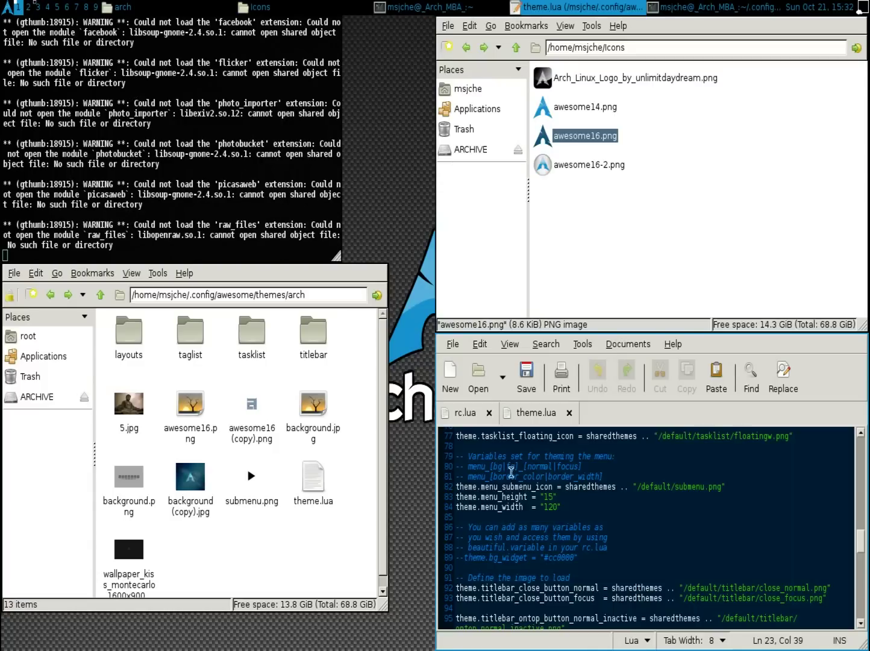
drag(552, 501, 549, 502)
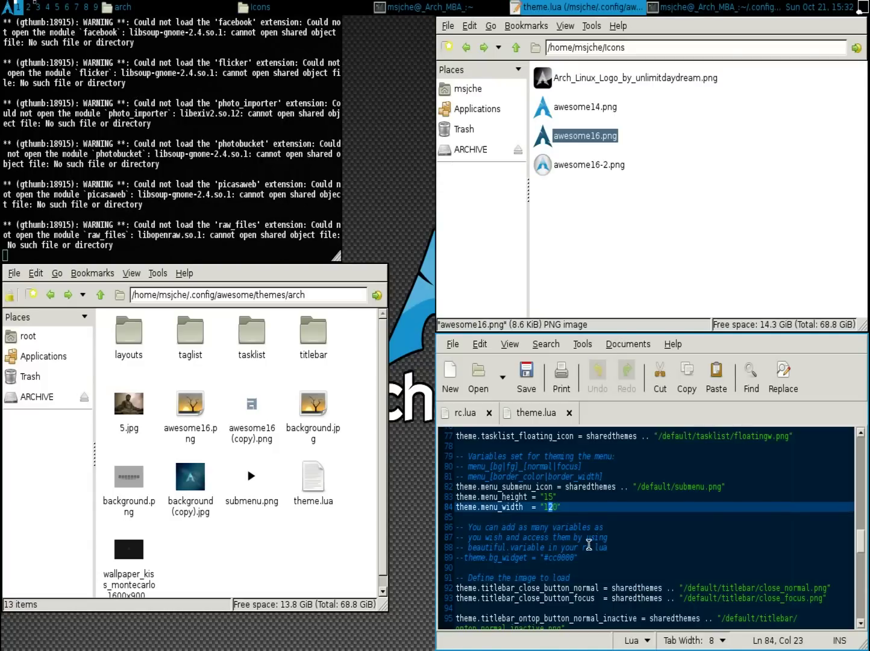
text(5)
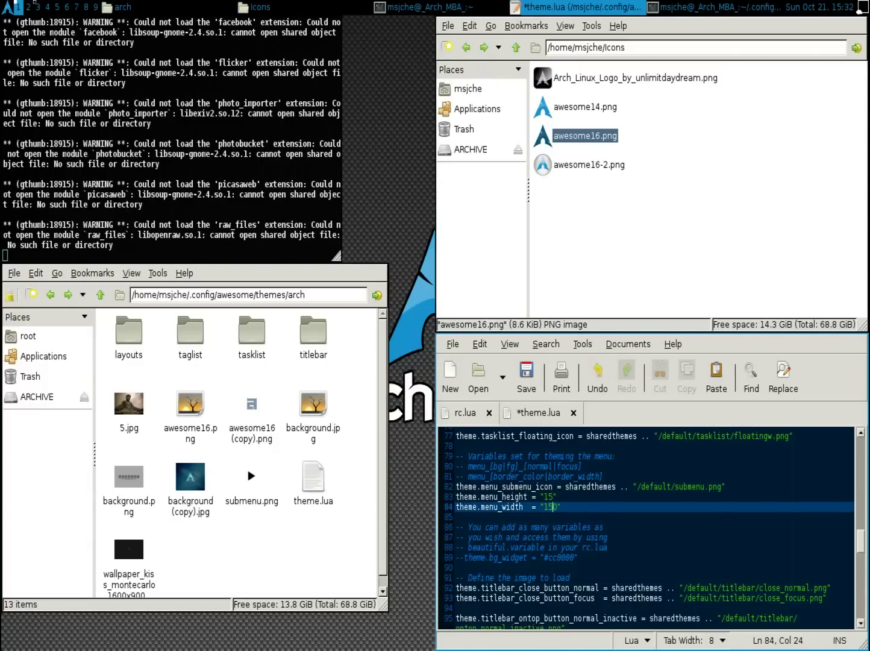
click(532, 372)
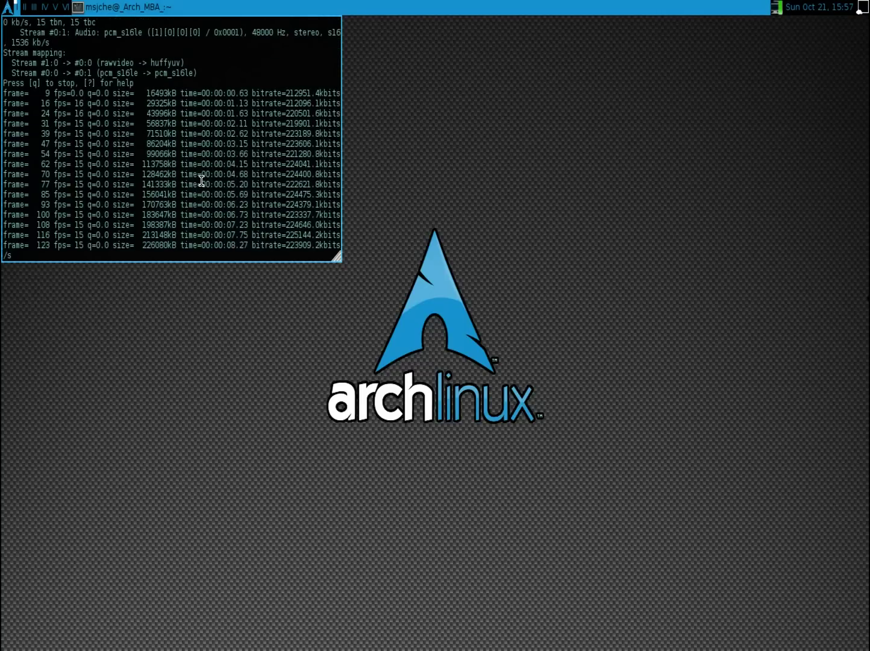
Hide the recording terminal and start gedit as root with 'sudo gedit' in a new terminal.
key(super+2)
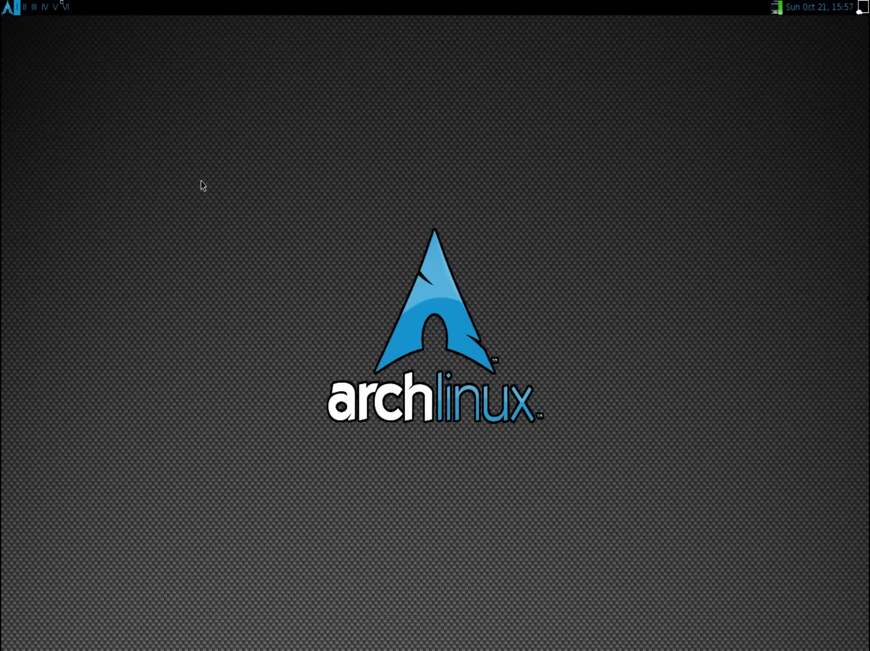
key(super+Return)
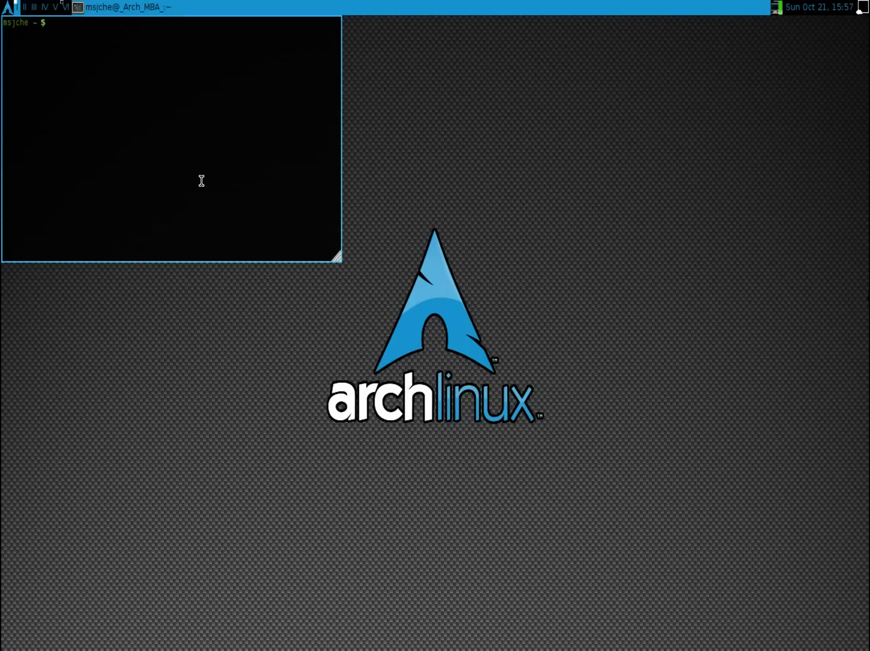
text(sudo gedit)
key(Return)
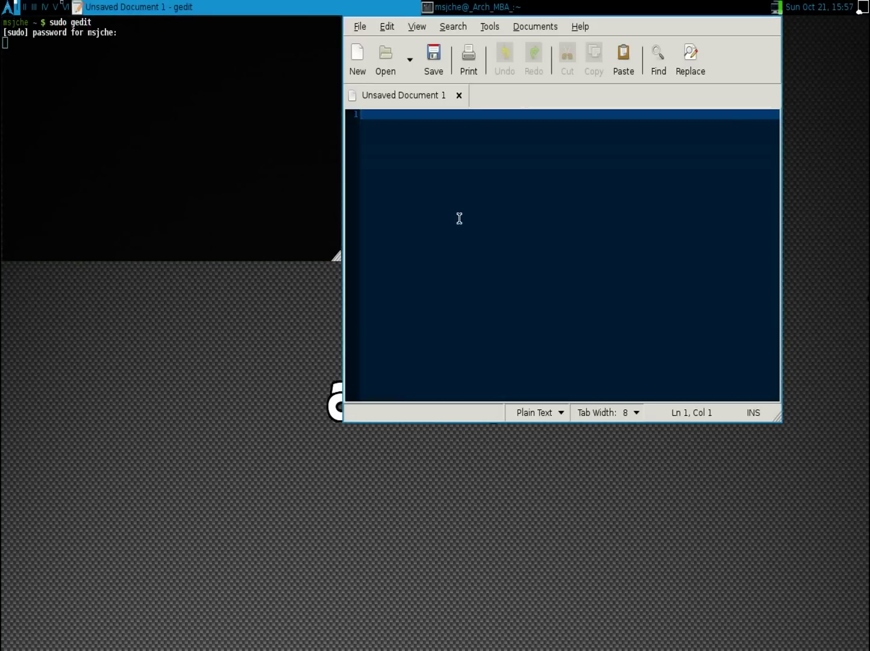
Move the gedit window down and bring up its Open Files dialog.
drag(454, 219, 507, 311)
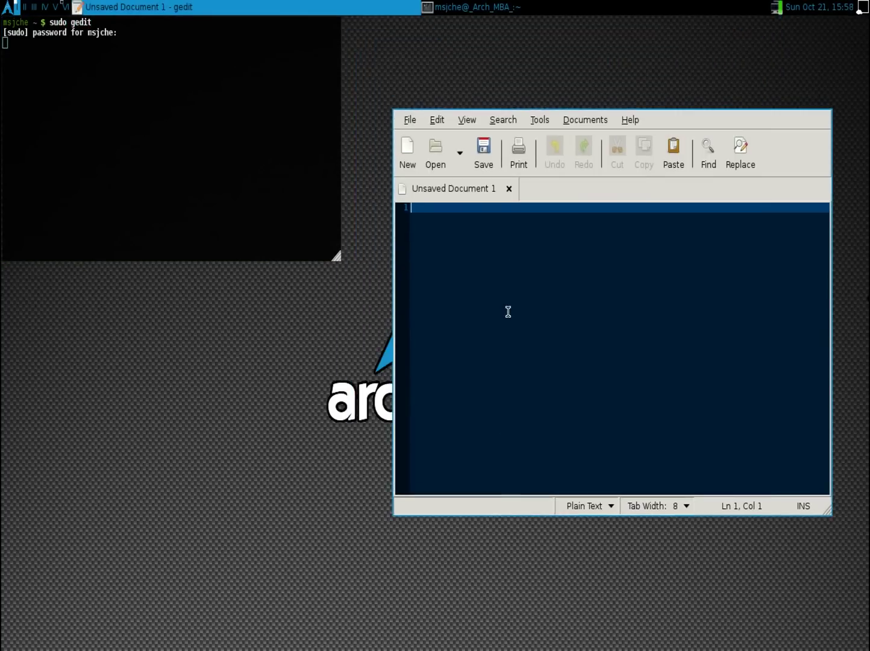
click(130, 108)
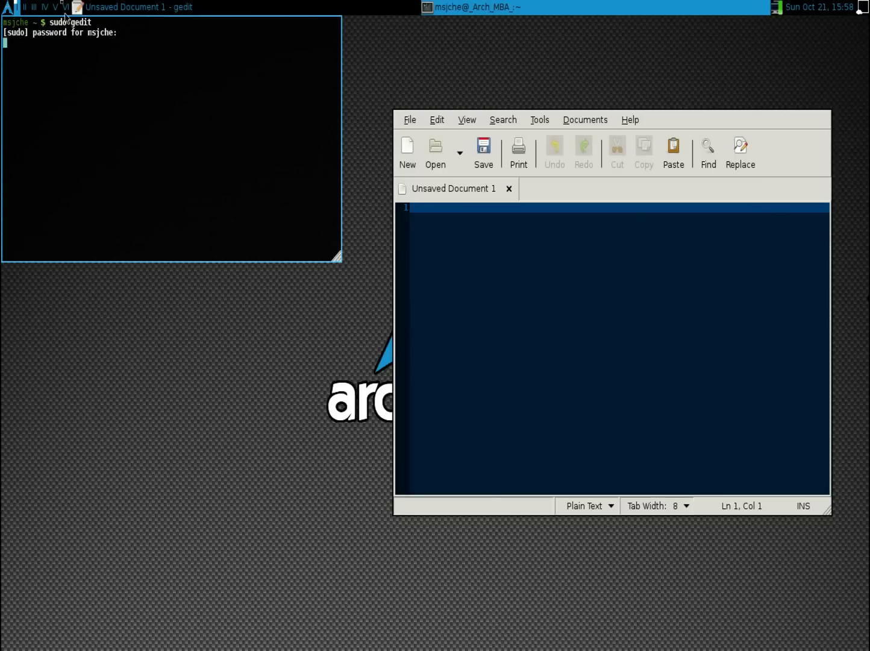
click(437, 148)
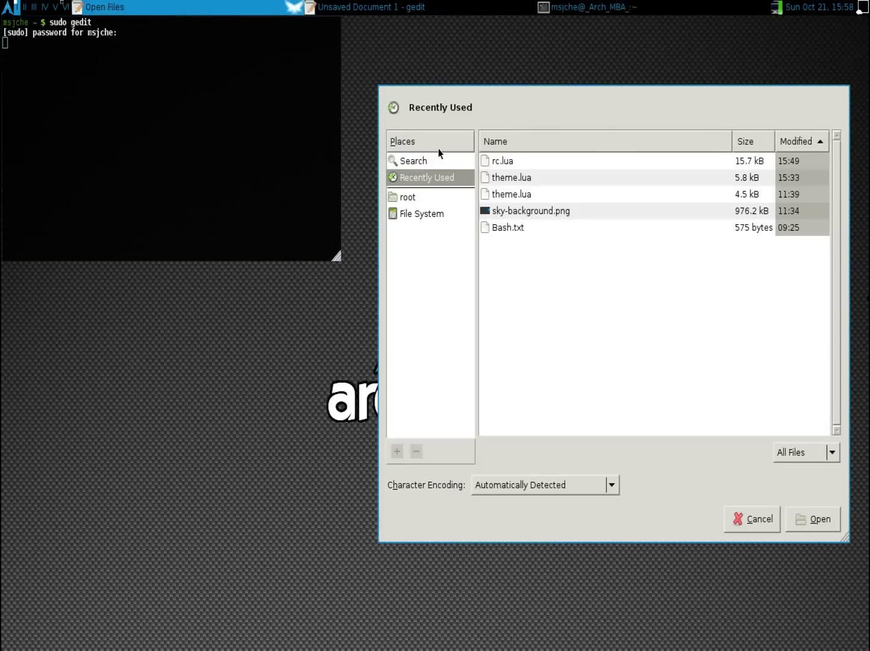
Open rc.lua from Recently Used, then resize gedit and move it up the screen.
double_click(504, 162)
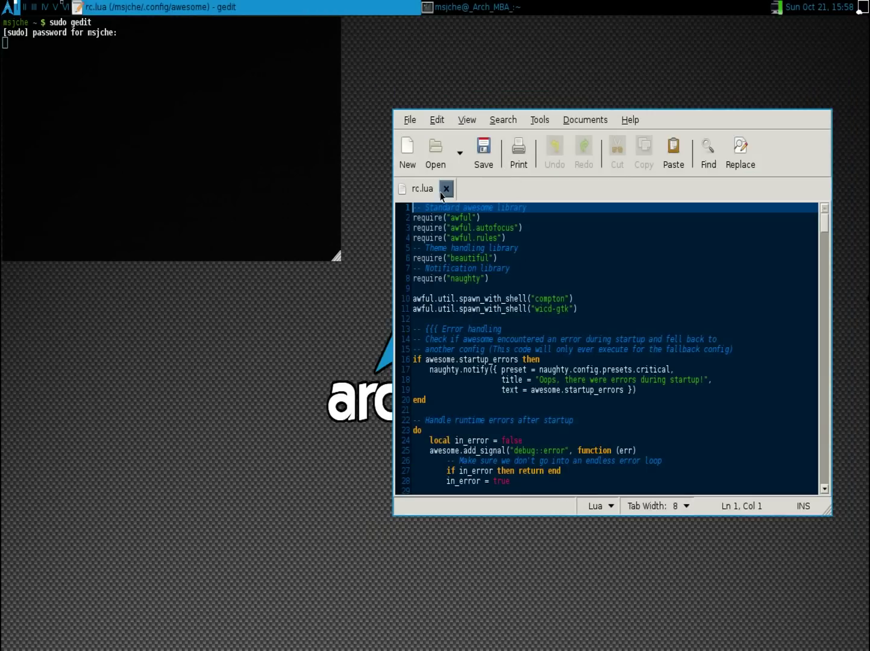
scroll(421, 462, down, 1)
drag(394, 515, 305, 645)
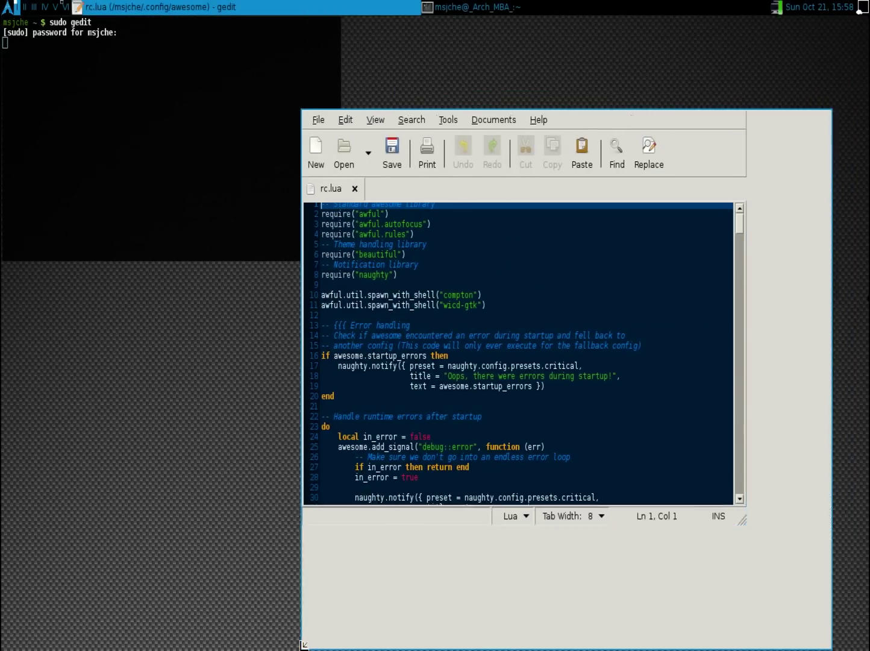
drag(459, 427, 457, 356)
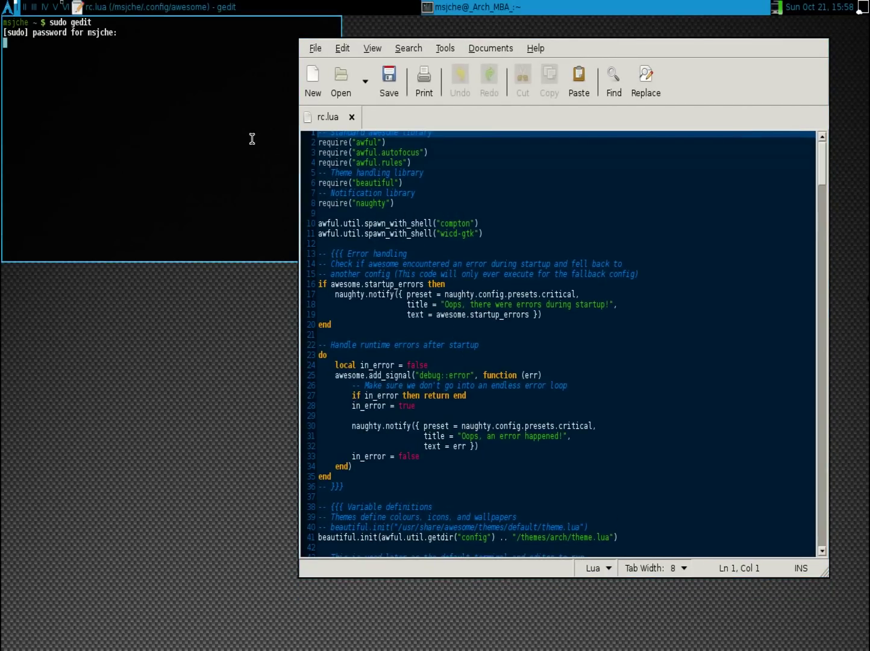
Reposition the terminal window so it sits over the editor.
drag(236, 134, 429, 296)
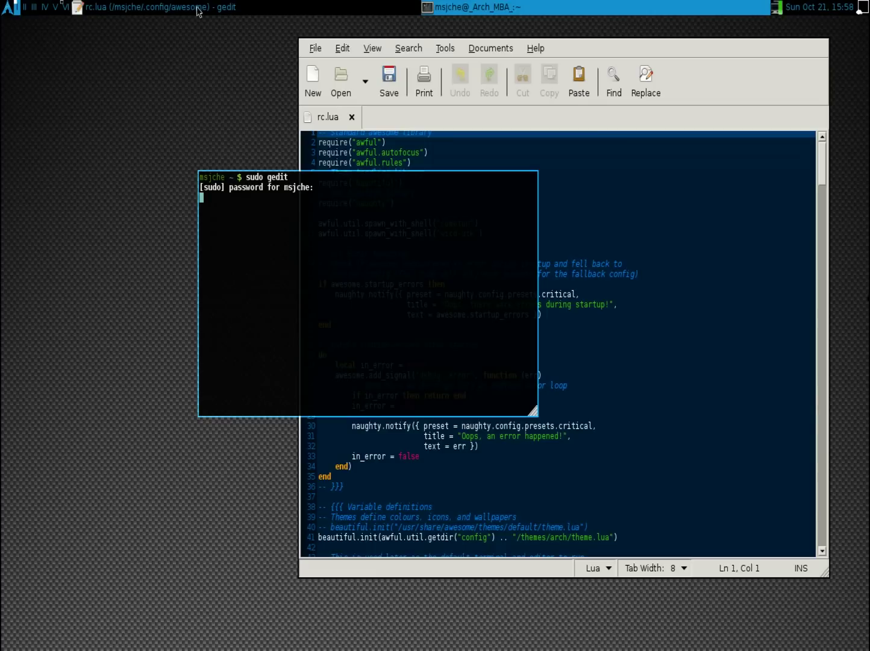
drag(269, 263, 186, 154)
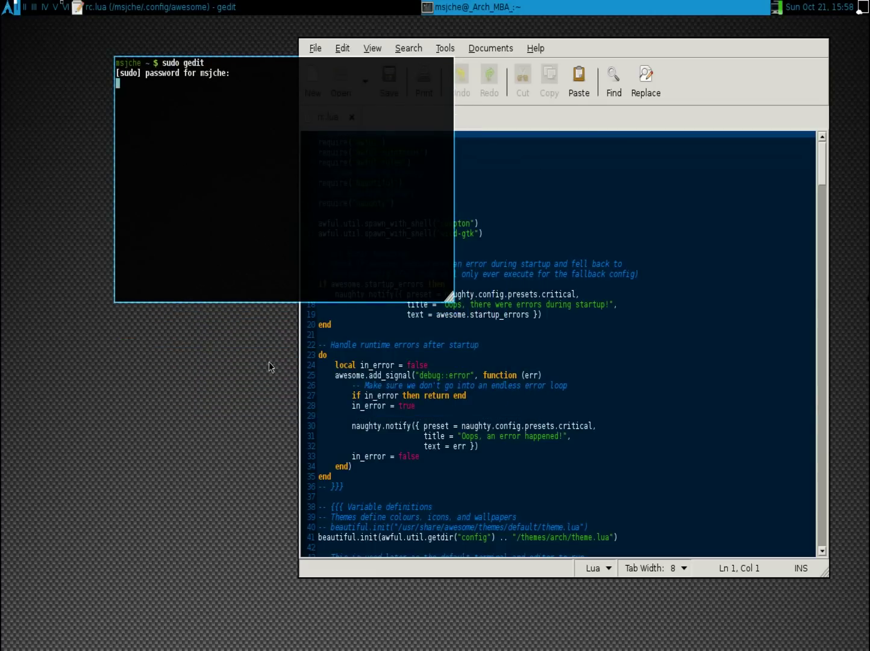
drag(225, 209, 289, 327)
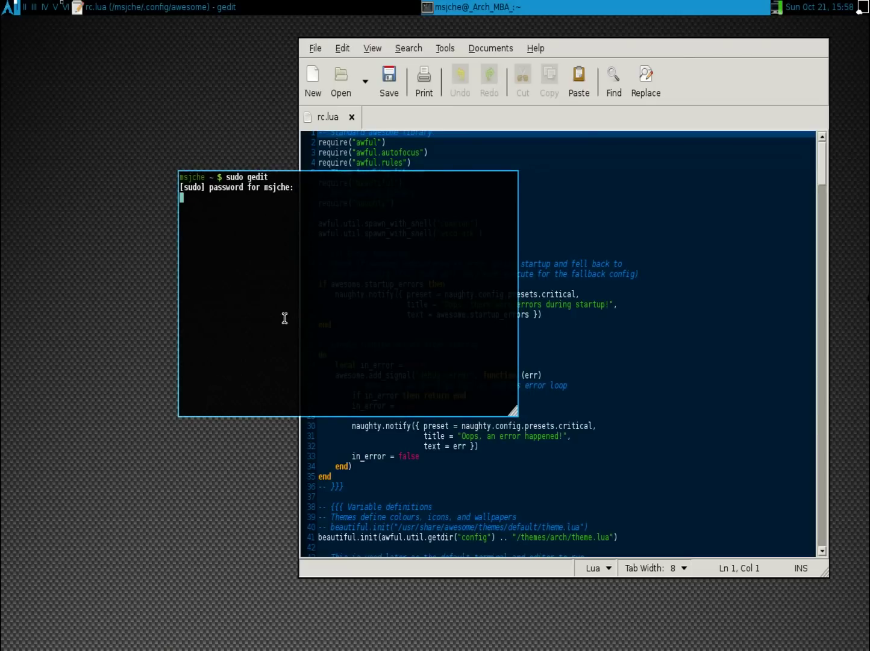
Run 'yaourt compton' in a new terminal, see compton-git is installed, and exit without installing.
key(super+n)
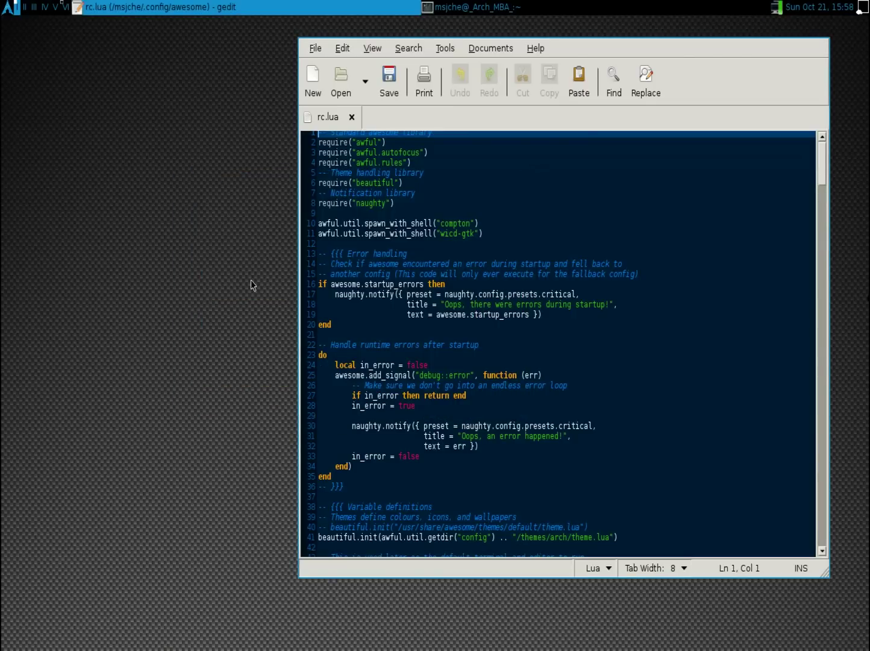
key(super+Return)
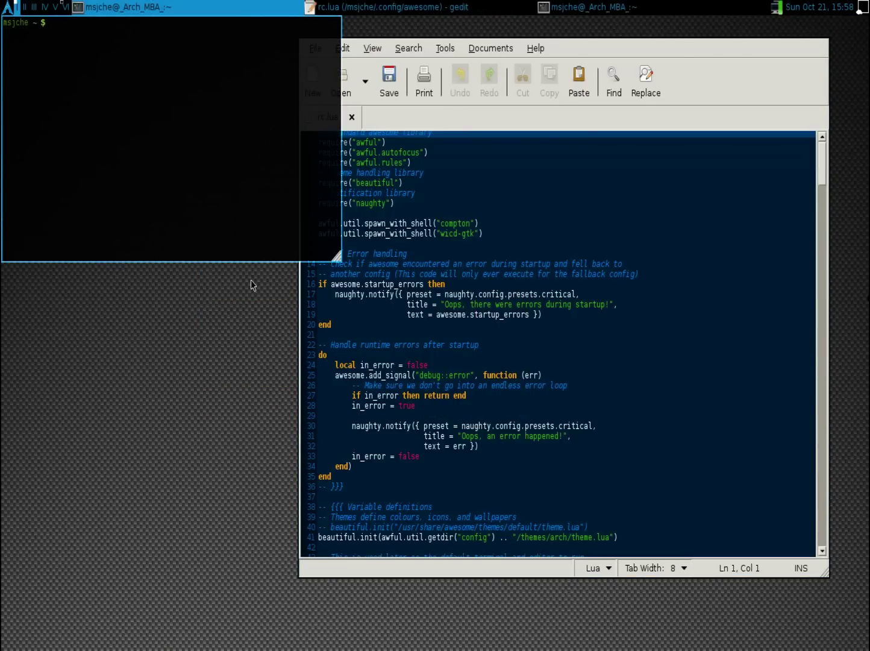
text(yaourt compton)
key(Return)
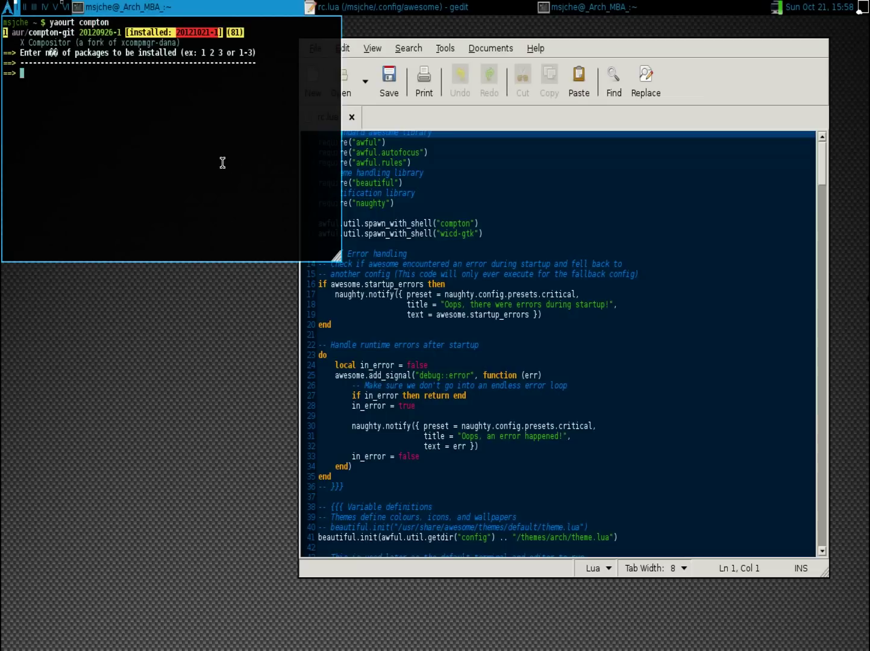
drag(214, 162, 273, 273)
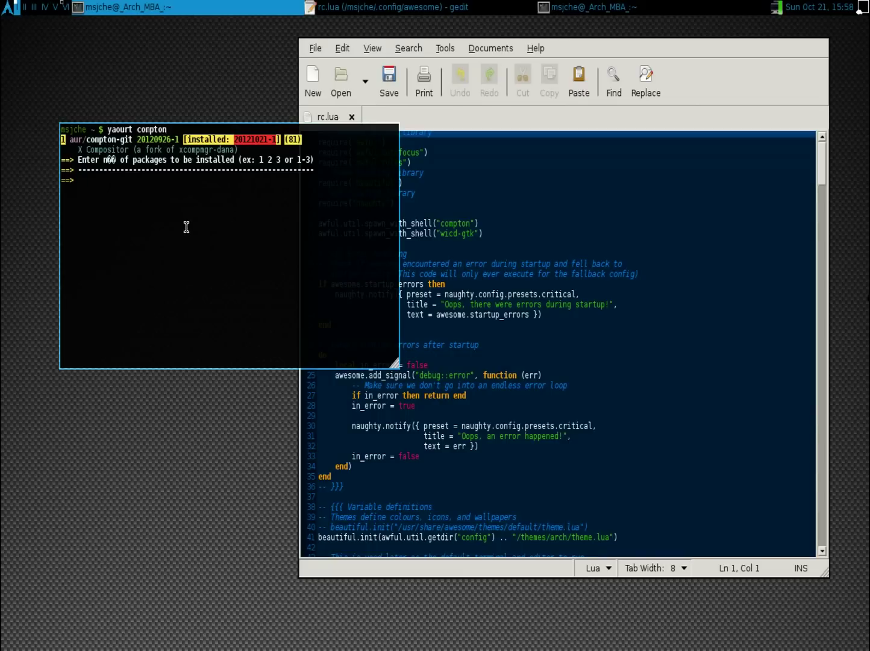
key(Return)
Nudge the terminal left and down and bring up the awesome desktop menu.
drag(185, 231, 151, 257)
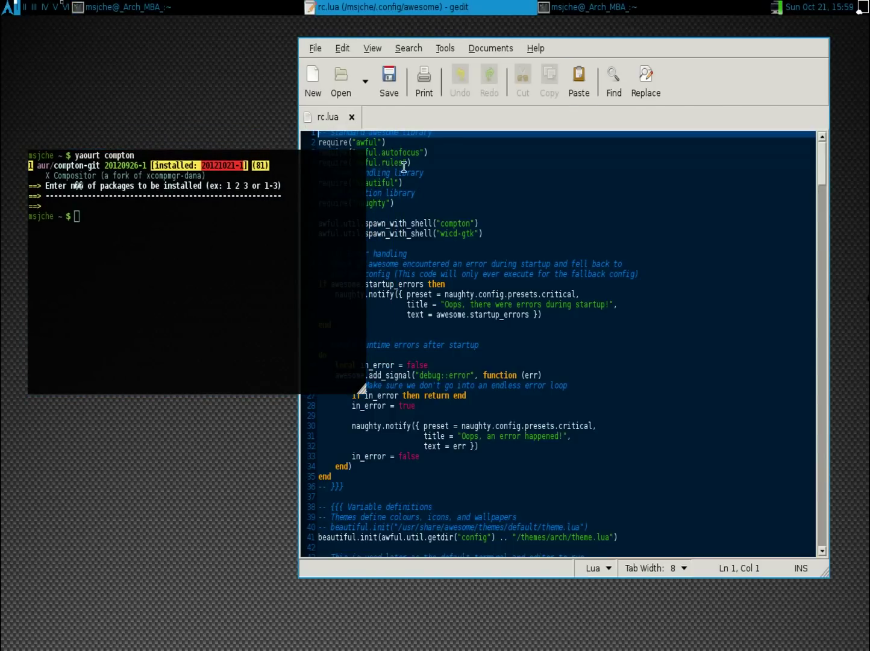
right_click(135, 56)
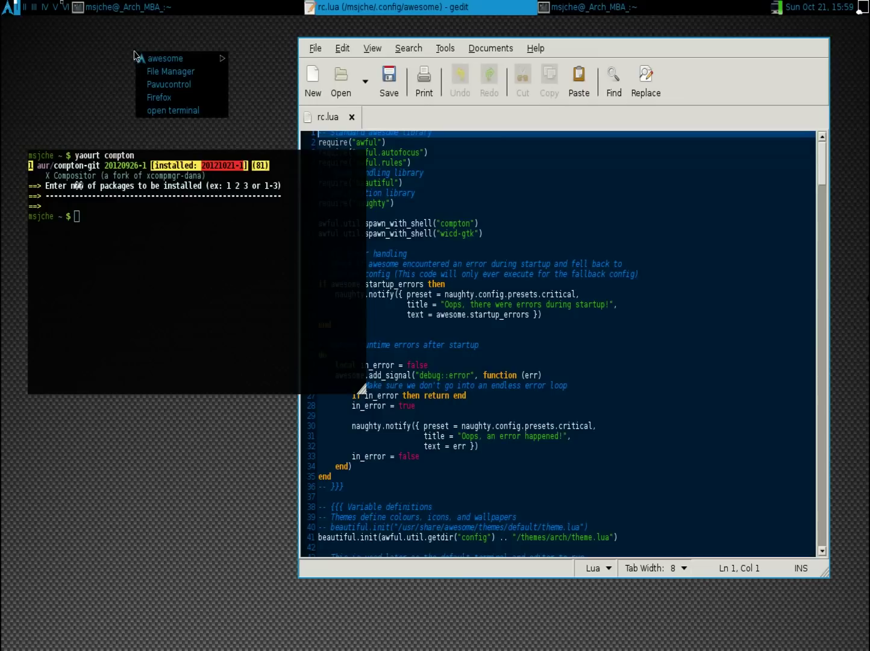
mouse_move(166, 58)
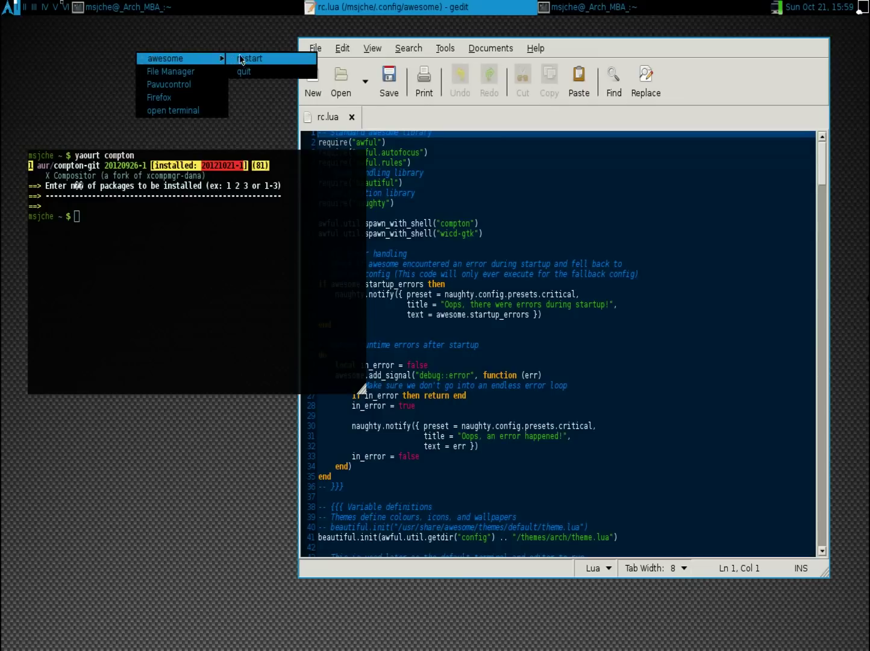
Dismiss the desktop menu and close the compton terminal with Super+Shift+C.
right_click(209, 46)
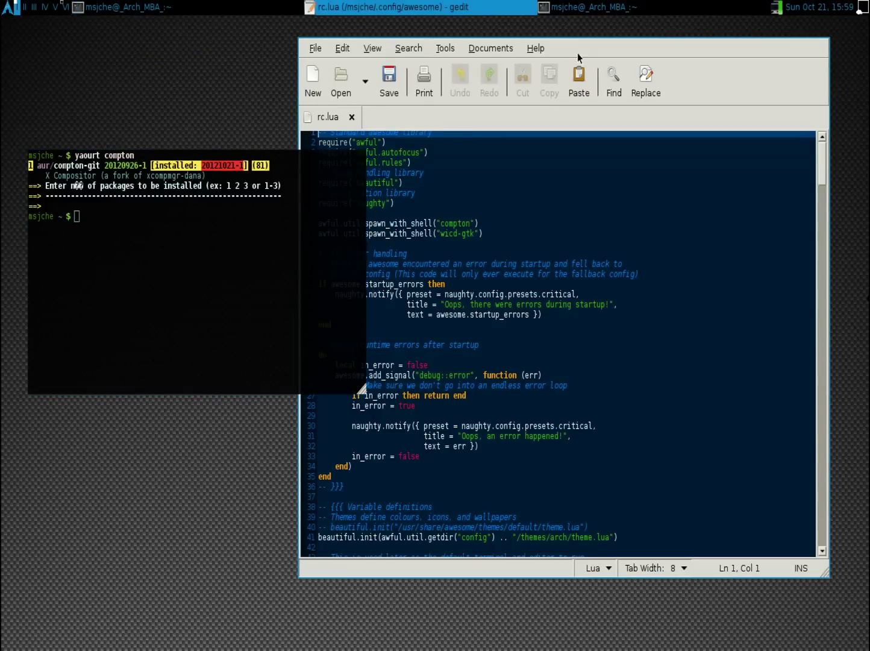
mouse_move(235, 258)
mouse_down()
mouse_move(243, 273)
mouse_move(236, 259)
mouse_up()
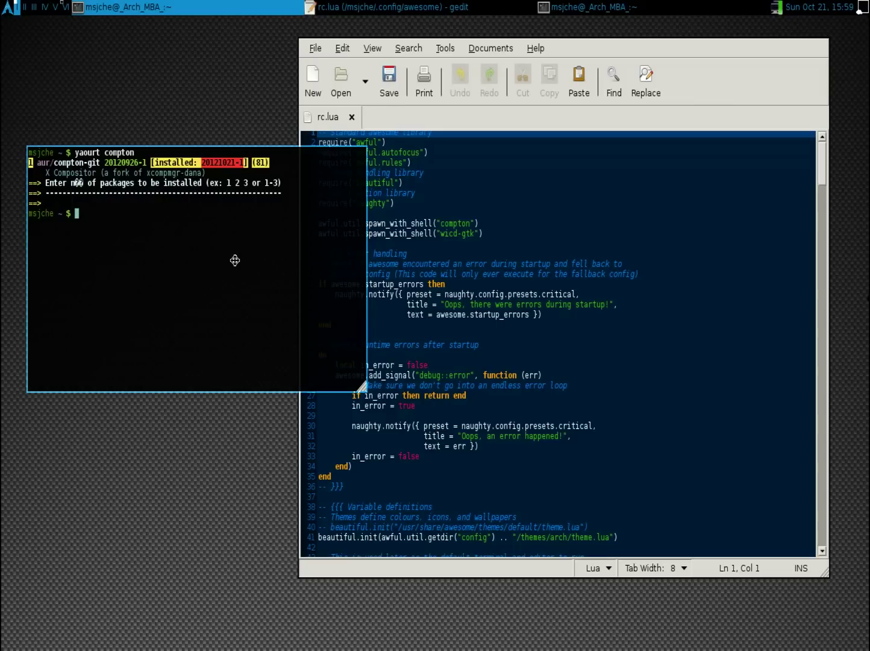
key(super+shift+c)
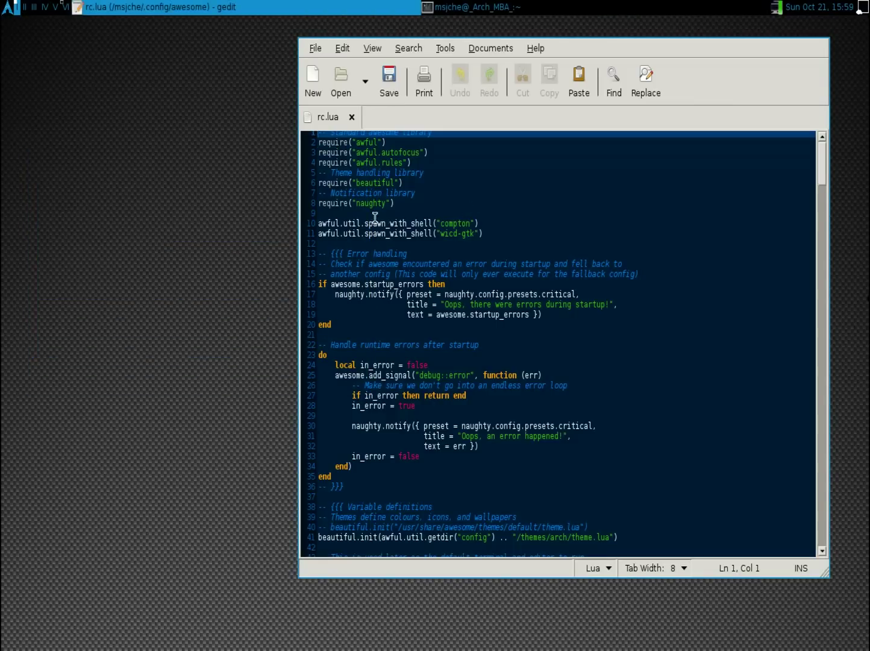
Launch Firefox from the awesome menu and load the awesome bookmarked site.
right_click(224, 211)
click(244, 249)
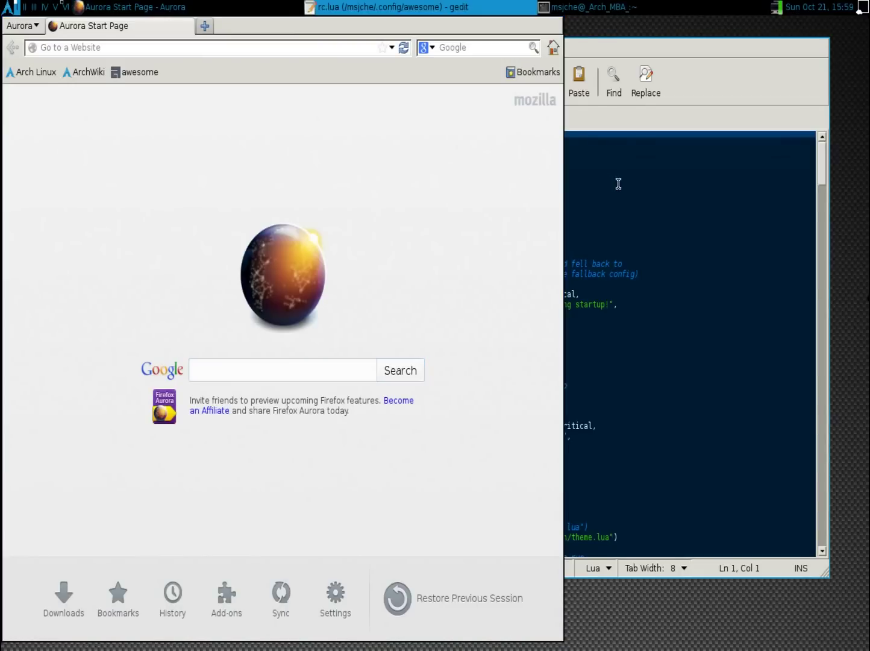
drag(617, 184, 652, 200)
click(130, 73)
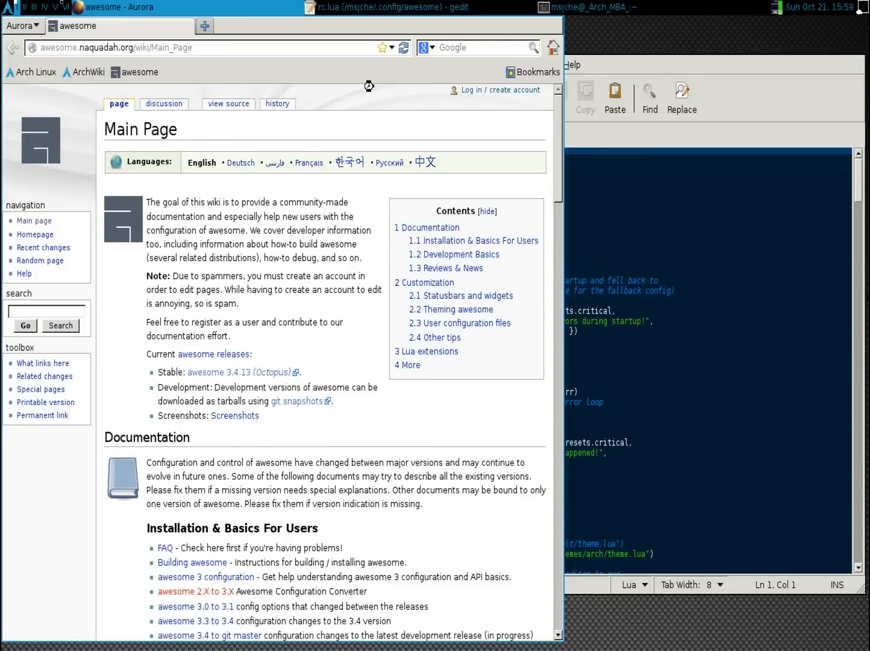
Search Google for 'awseomme window manager wiki' and open the 'wiki - Awesome' result.
click(446, 48)
text(awseom)
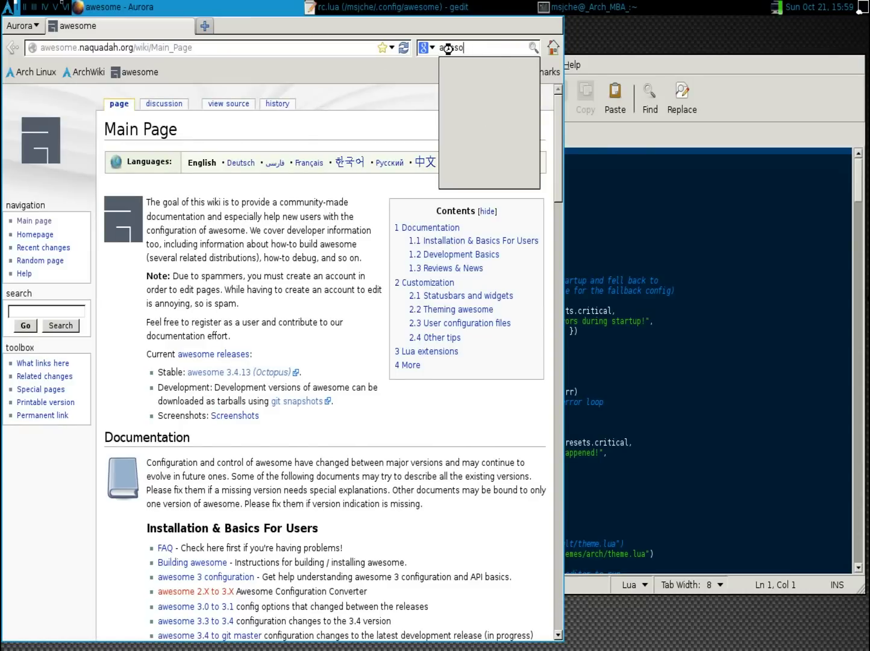
text(me window manager wiki)
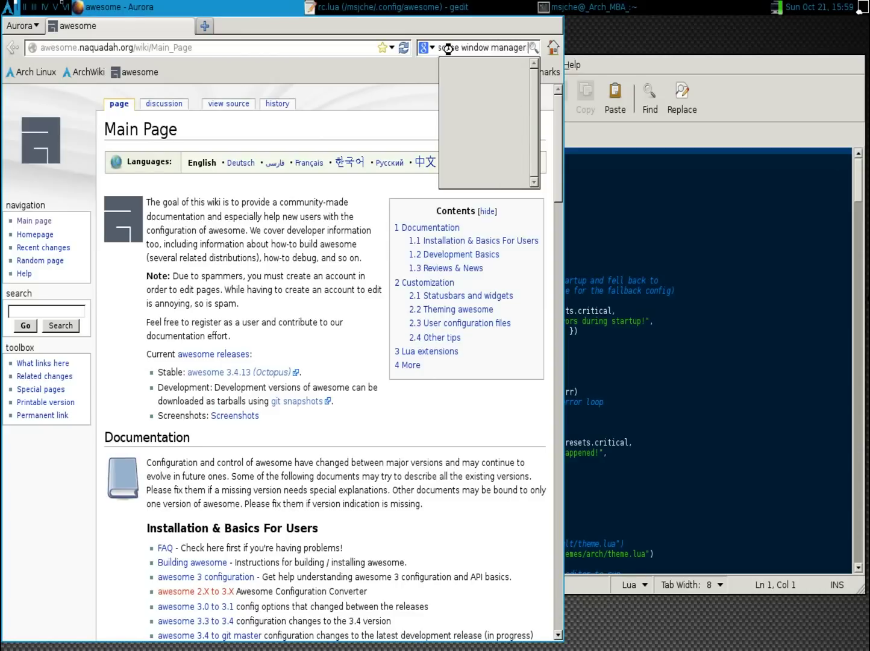
key(Return)
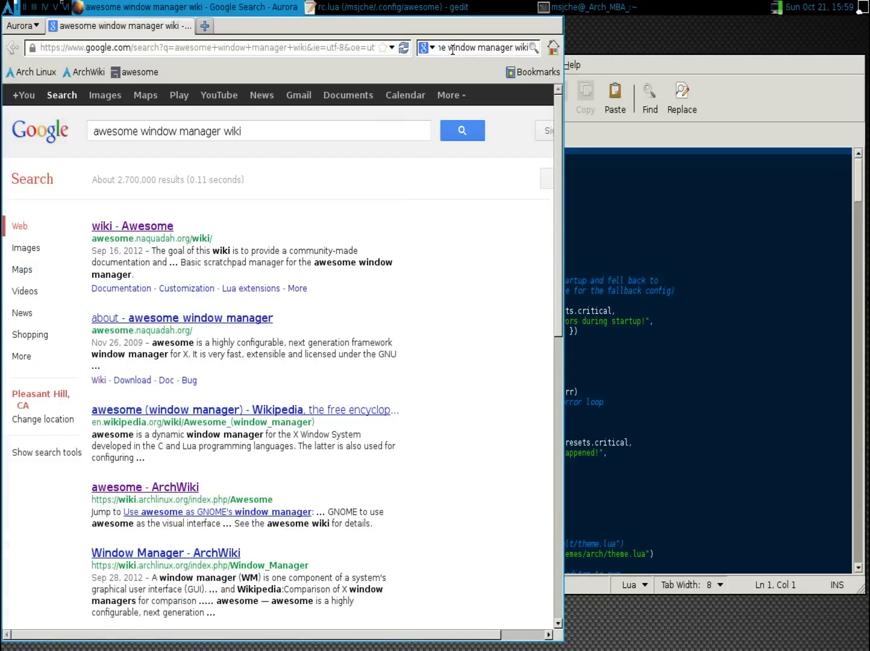
click(113, 226)
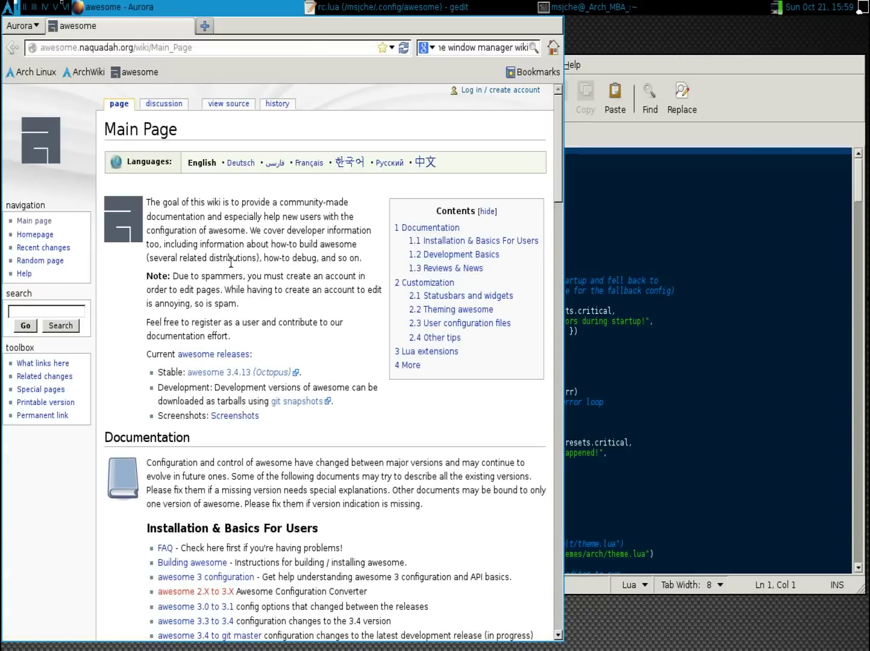
Scroll down the awesome wiki Main Page and open its Autostart page.
scroll(231, 262, down, 5)
scroll(231, 262, down, 4)
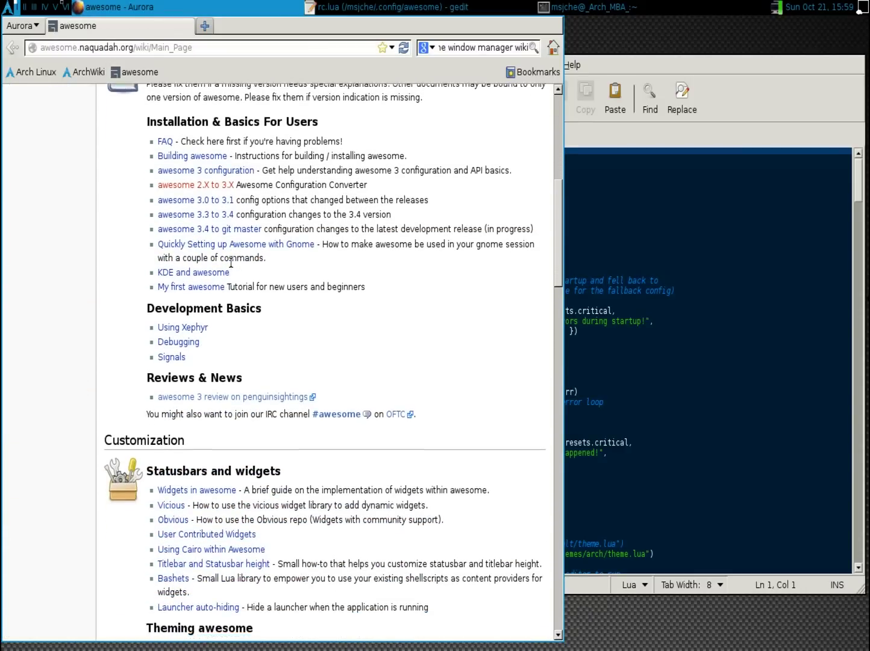
key(super+2)
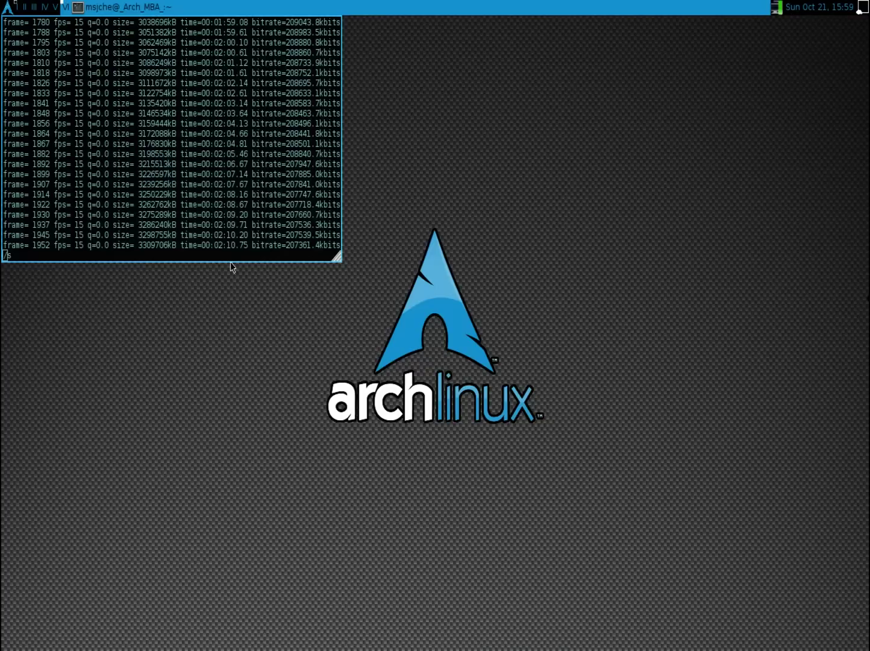
key(super+1)
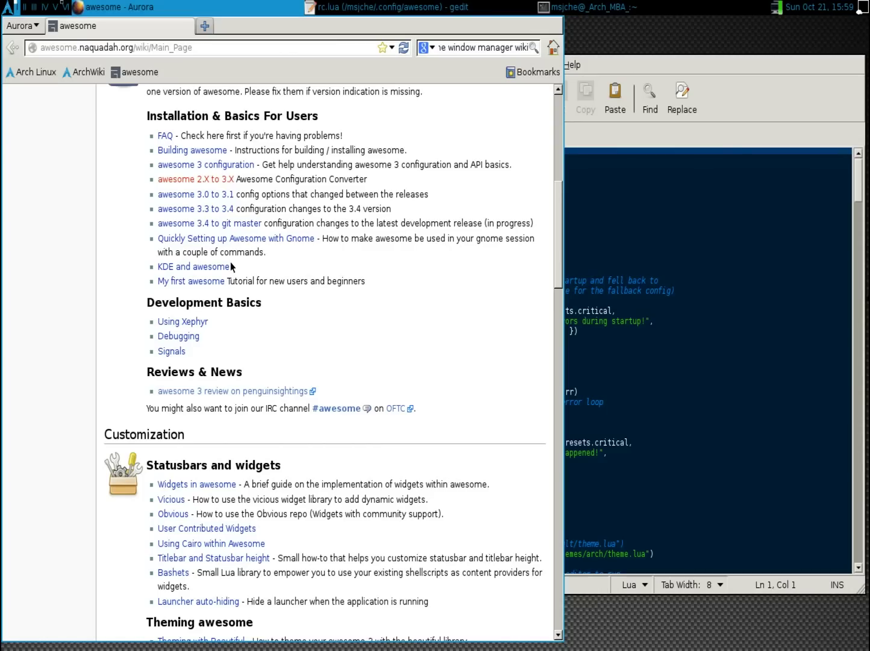
scroll(110, 299, down, 6)
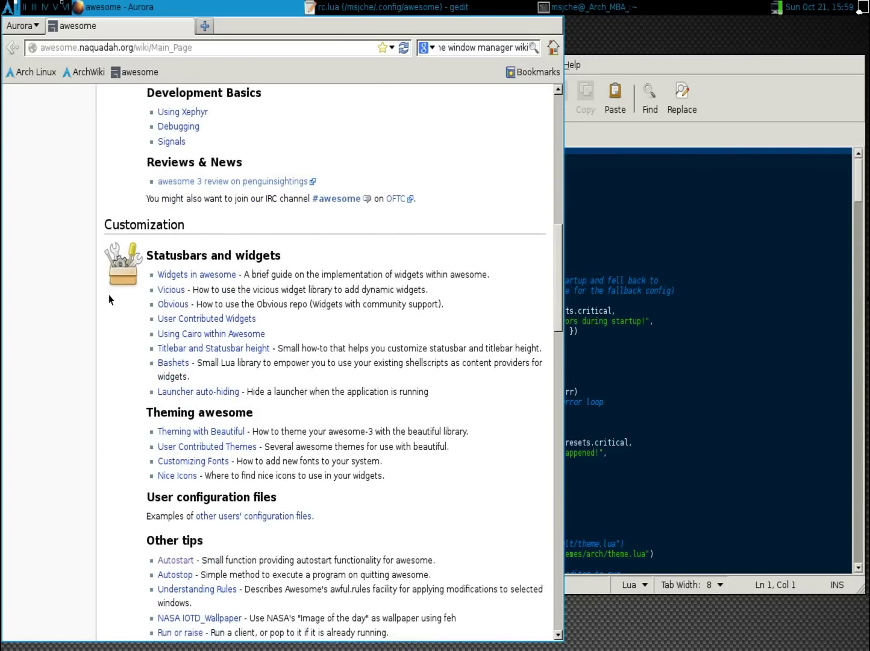
scroll(111, 299, down, 5)
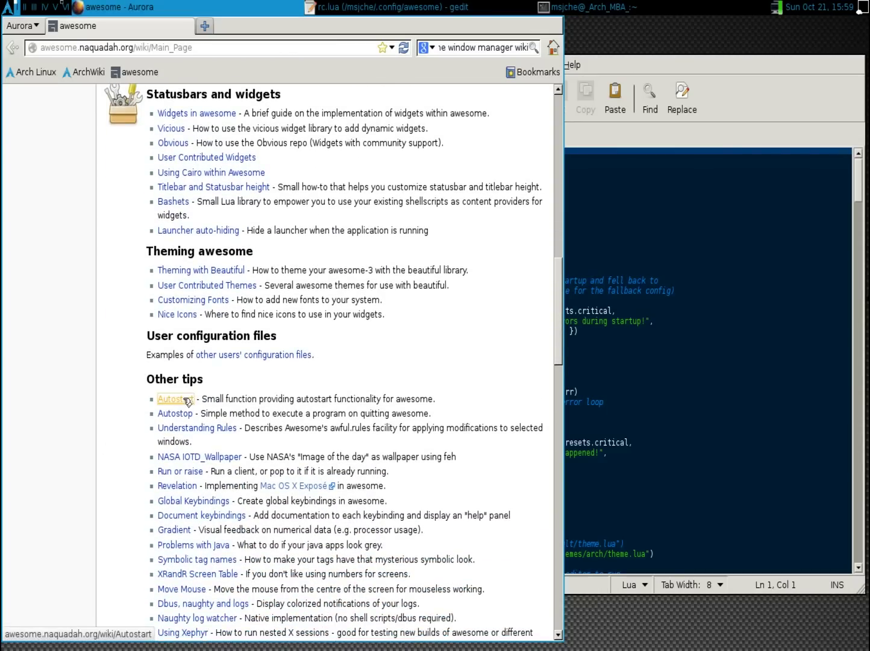
click(175, 399)
Scroll to the Simple way section and select the psi spawn_with_shell example line.
scroll(320, 409, down, 20)
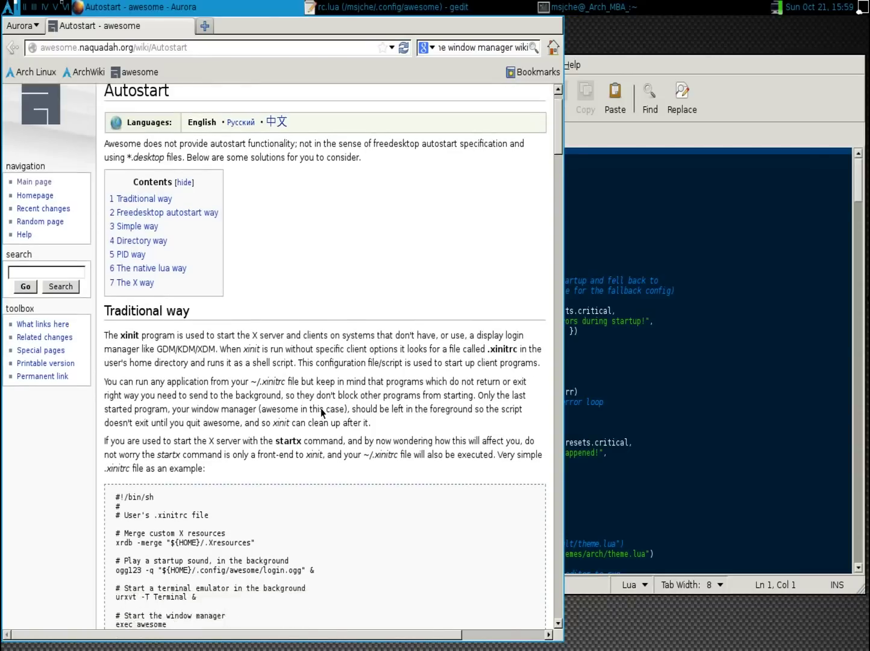
scroll(321, 409, down, 18)
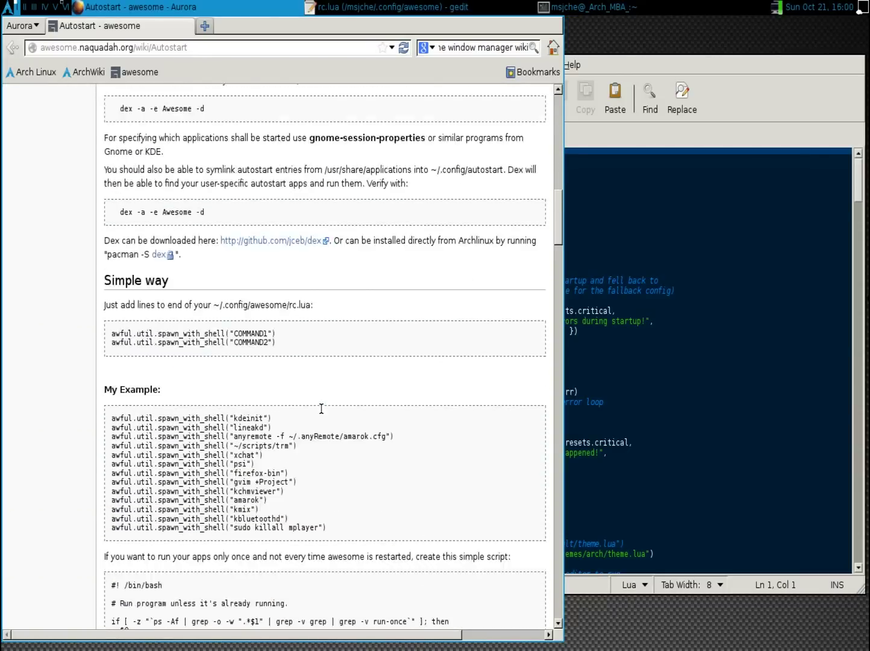
scroll(321, 412, up, 17)
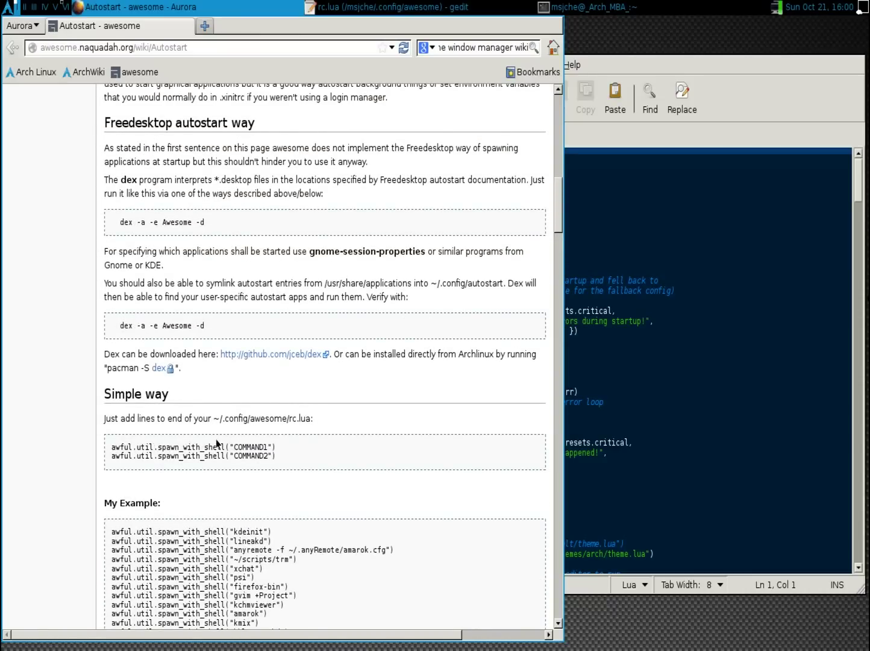
scroll(268, 447, down, 5)
drag(279, 454, 258, 338)
triple_click(278, 368)
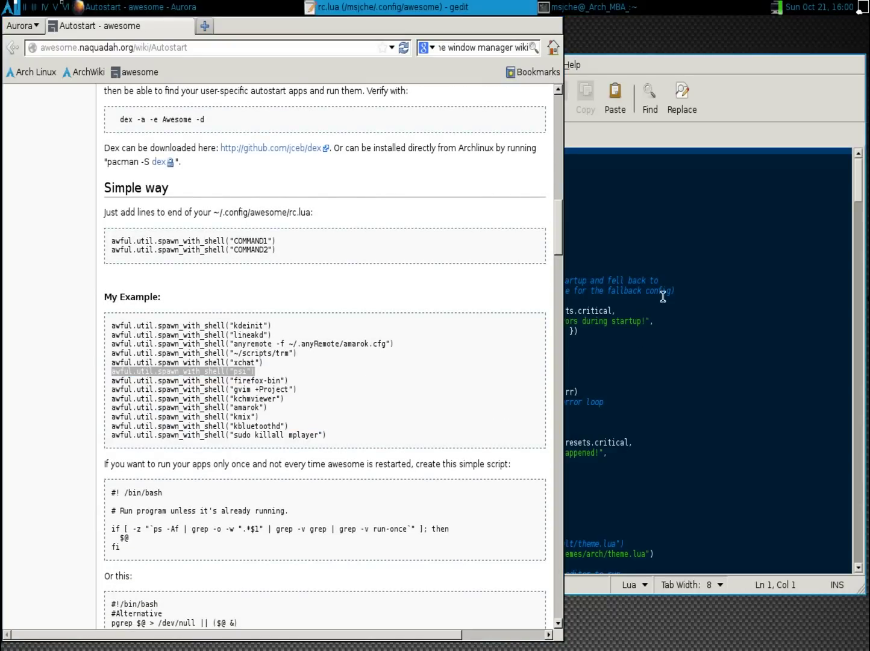
Scroll rc.lua to the mymainmenu block and place the cursor after pcmanfm on line 94.
click(675, 217)
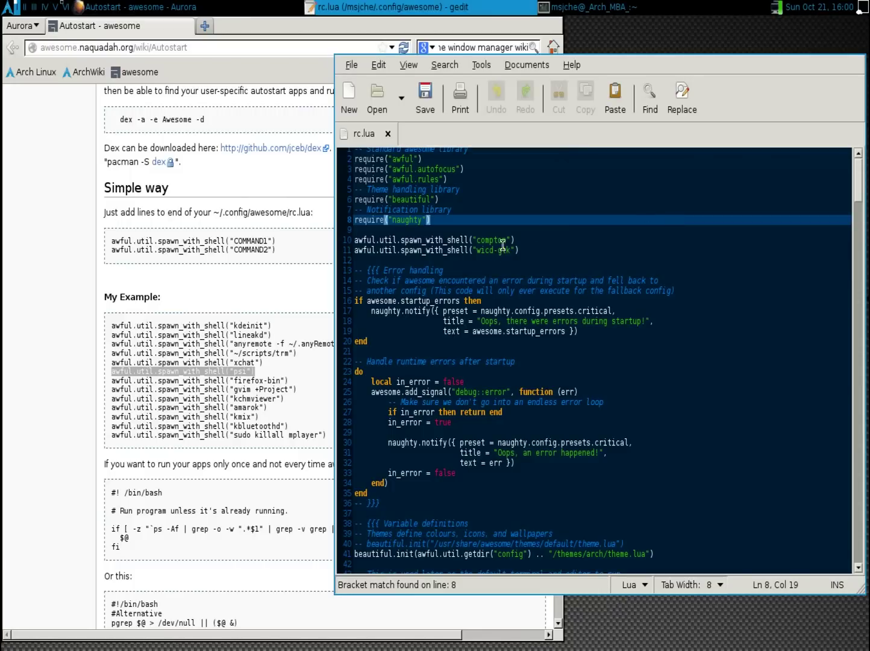
scroll(443, 288, down, 5)
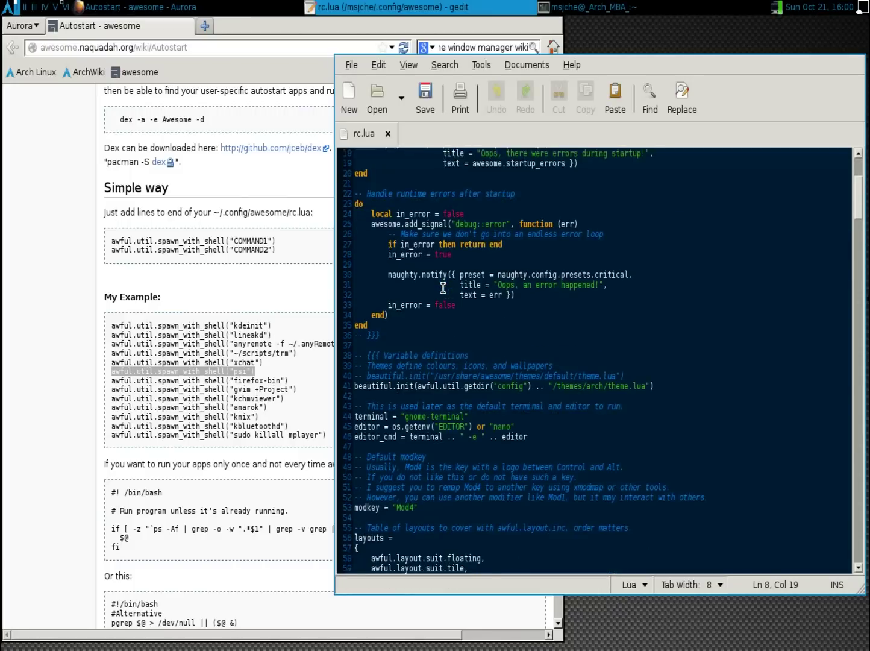
scroll(444, 288, down, 15)
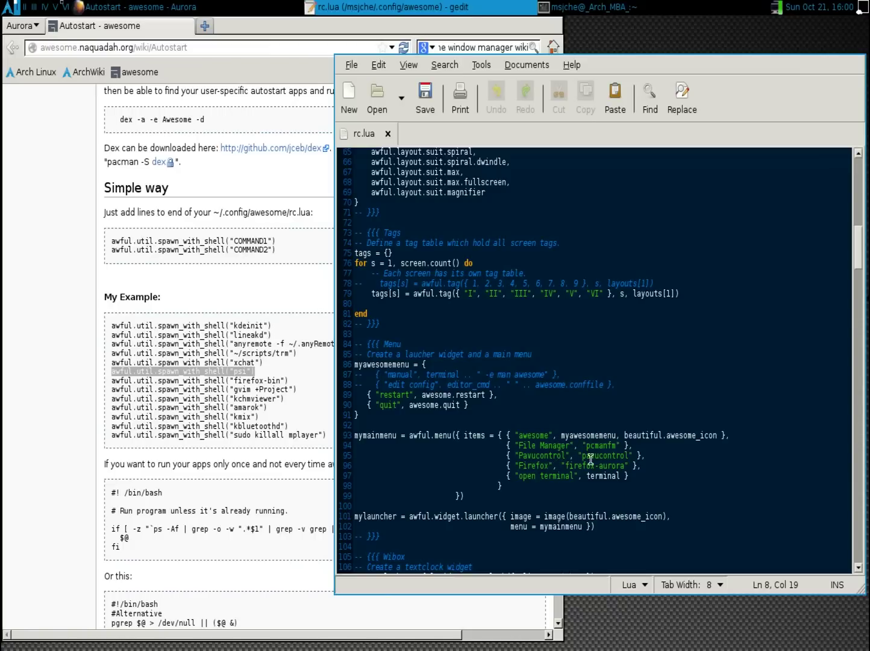
click(637, 445)
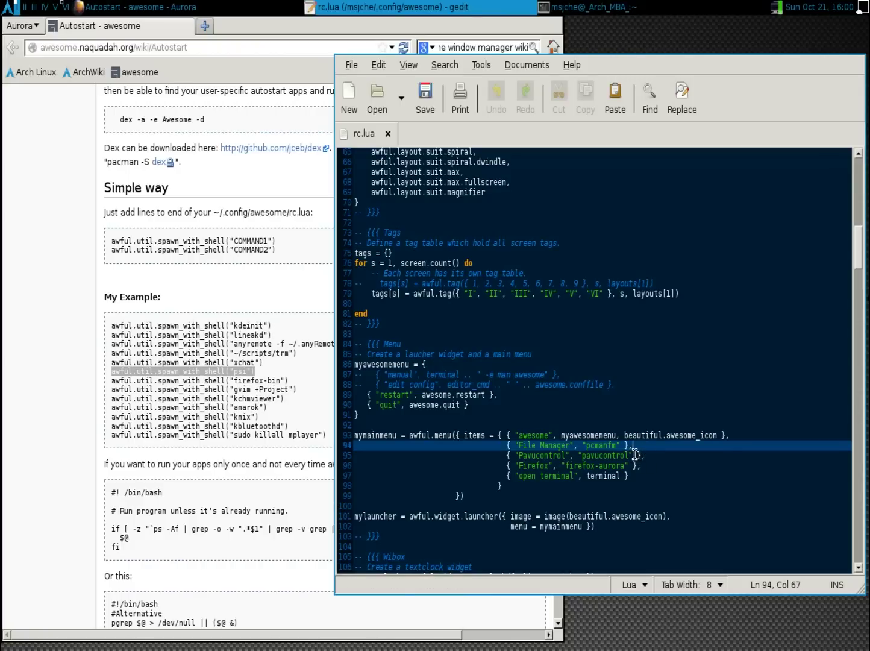
click(619, 445)
Check Awesome's main menu on the terminal tag and empty tag V, closing it each time.
key(super+ctrl+r)
right_click(588, 35)
mouse_move(599, 42)
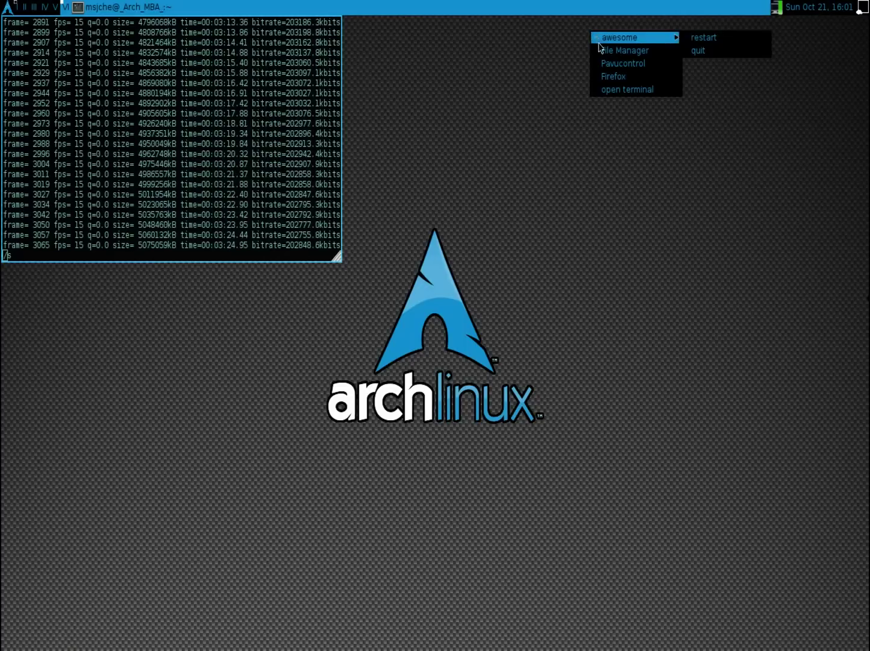
click(551, 70)
key(super+Left)
right_click(552, 67)
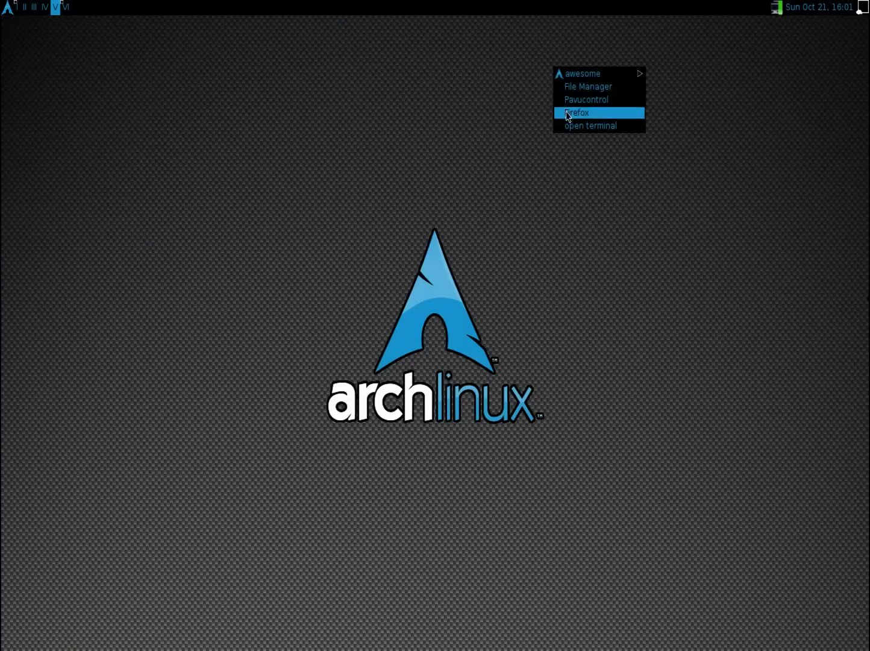
click(476, 116)
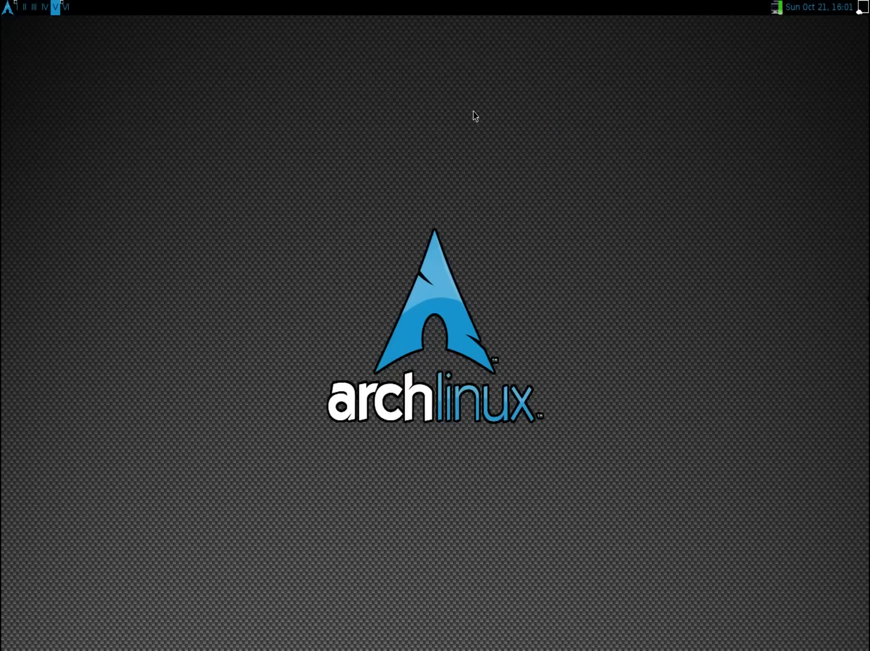
Return to tag 1 and review rc.lua around line 94 in gedit.
key(super+1)
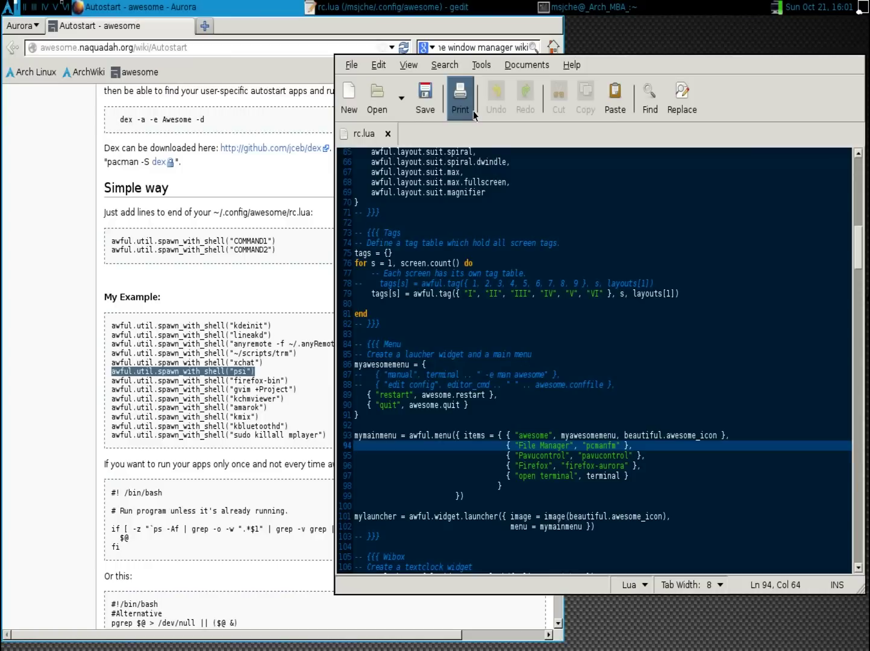
click(626, 448)
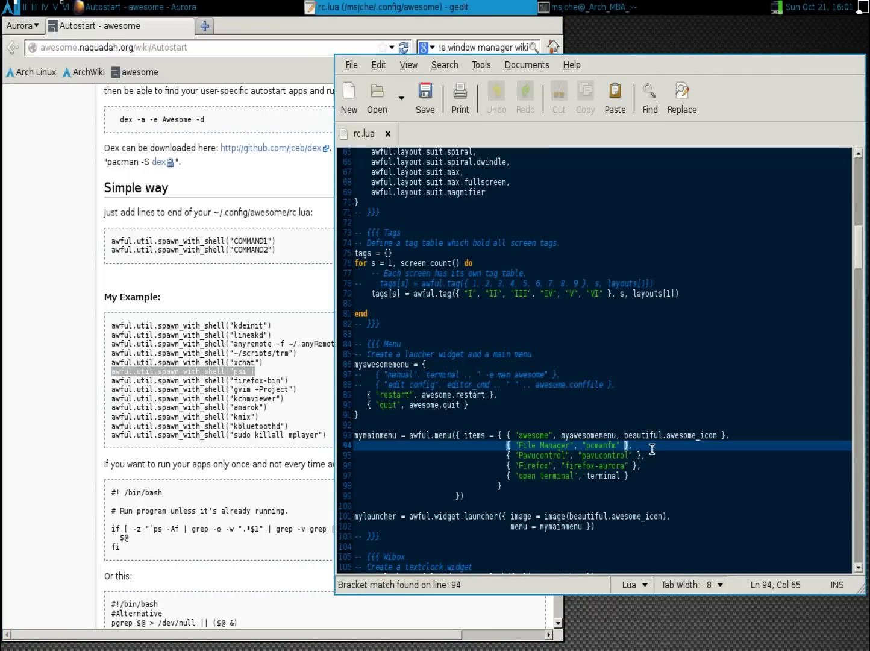
scroll(652, 449, down, 9)
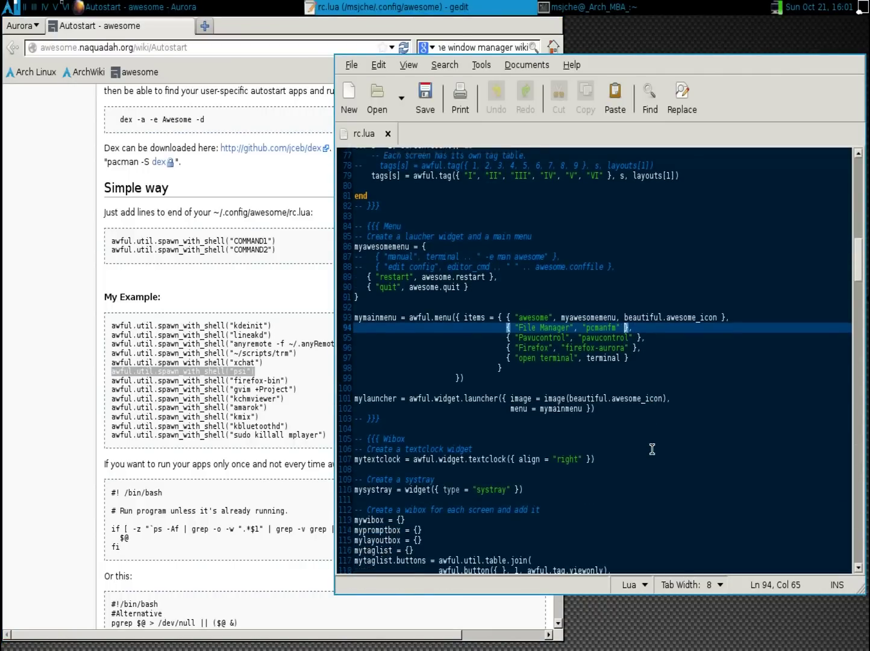
scroll(652, 449, down, 6)
scroll(652, 449, up, 13)
scroll(652, 449, up, 20)
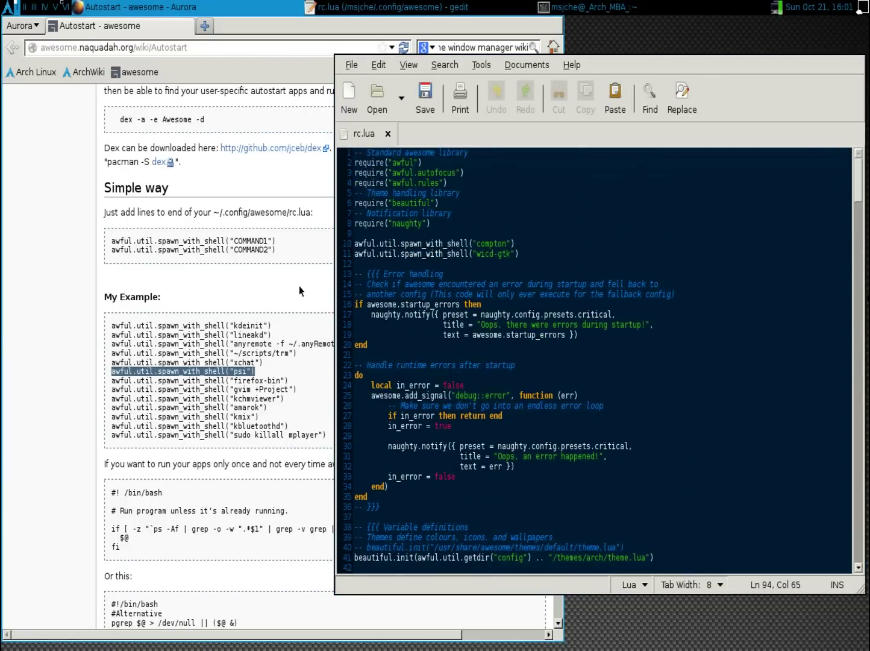
Open a centred terminal and search the AUR with 'yaourt dark gtk theme'.
key(super+Return)
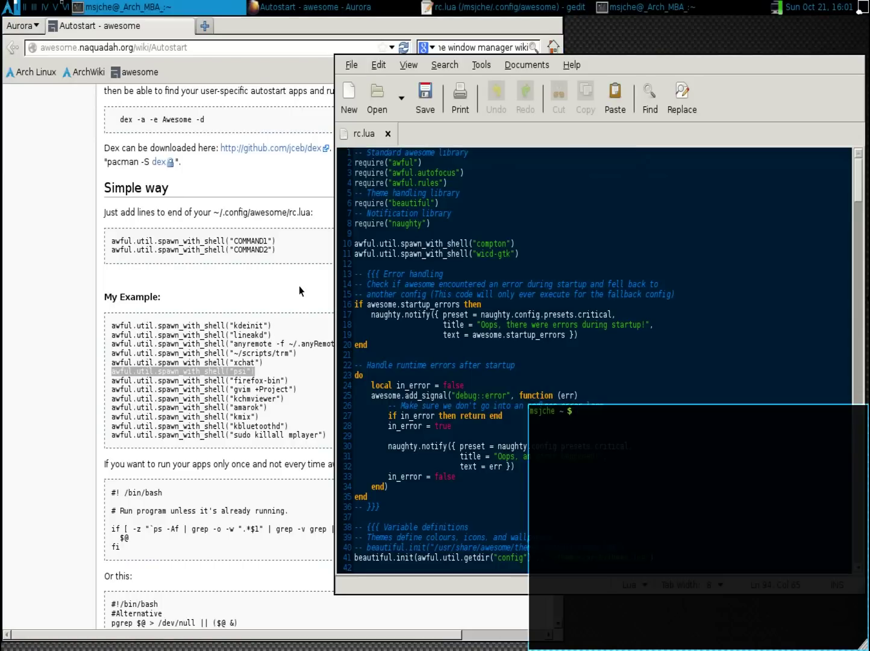
drag(579, 472, 313, 256)
text(yaourt dark gtk theme)
key(Return)
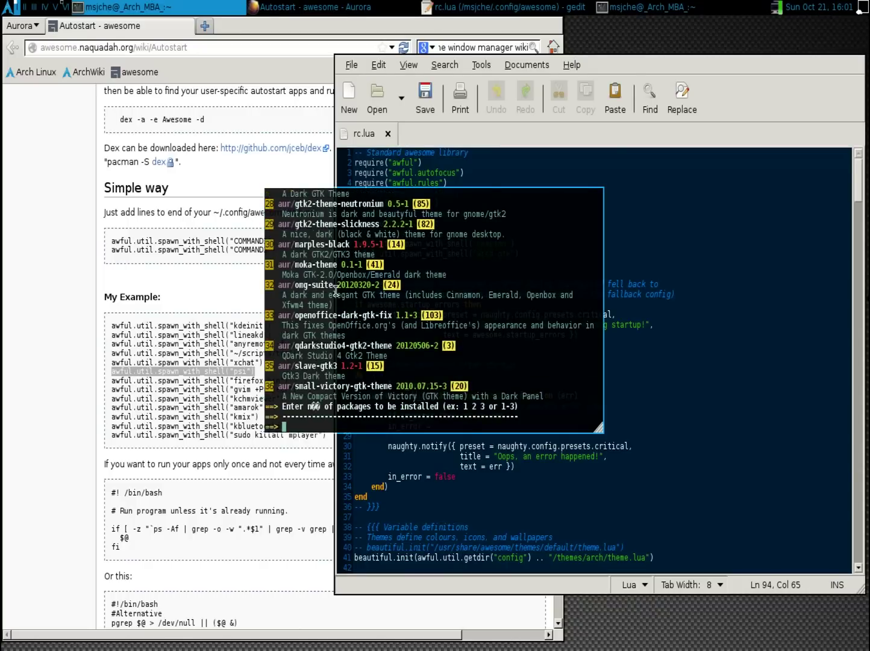
Install packages 7 and 22, declining PKGBUILD edits, confirming, and entering the sudo password.
scroll(367, 294, up, 15)
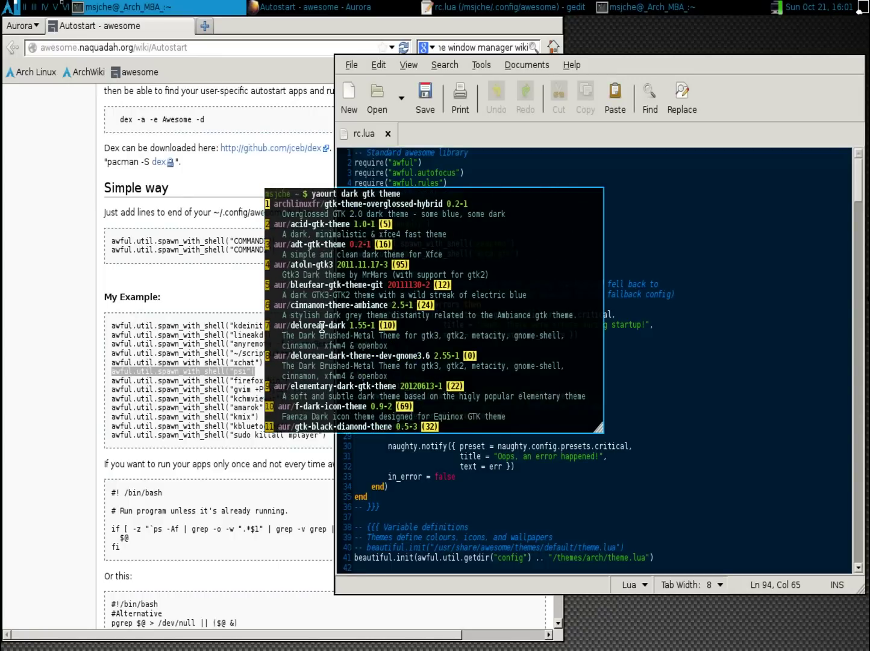
text(7)
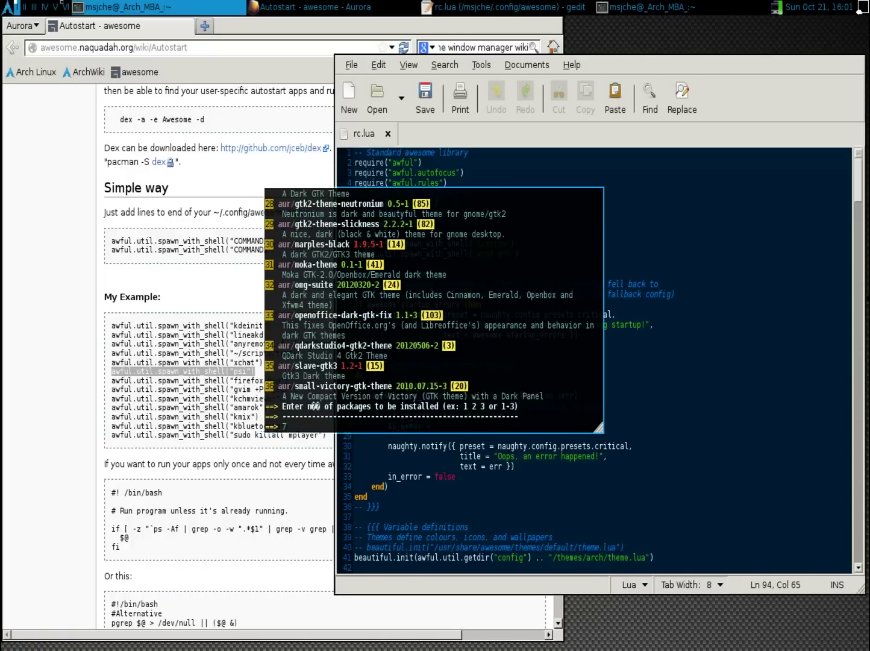
scroll(328, 360, up, 1)
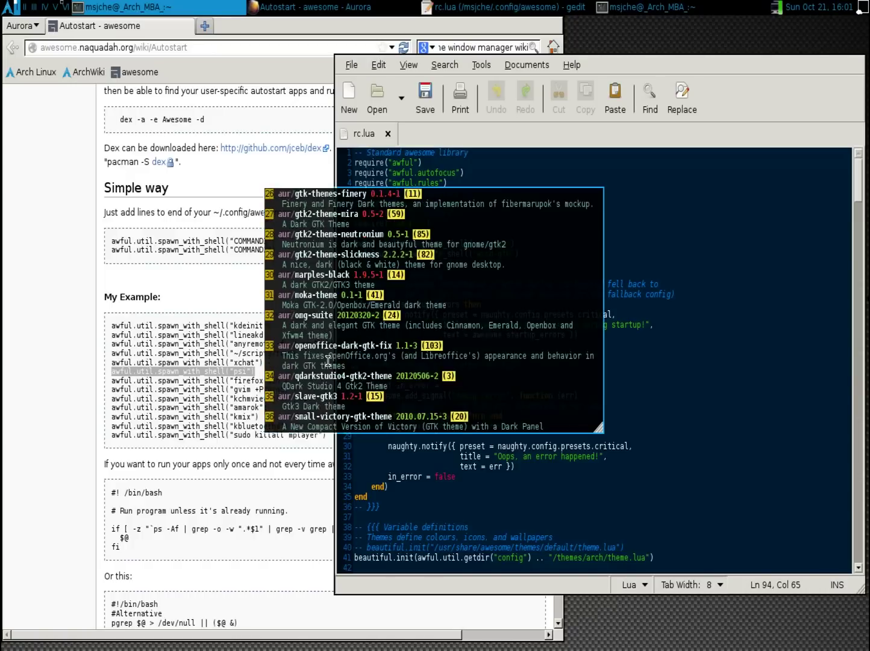
scroll(327, 361, up, 7)
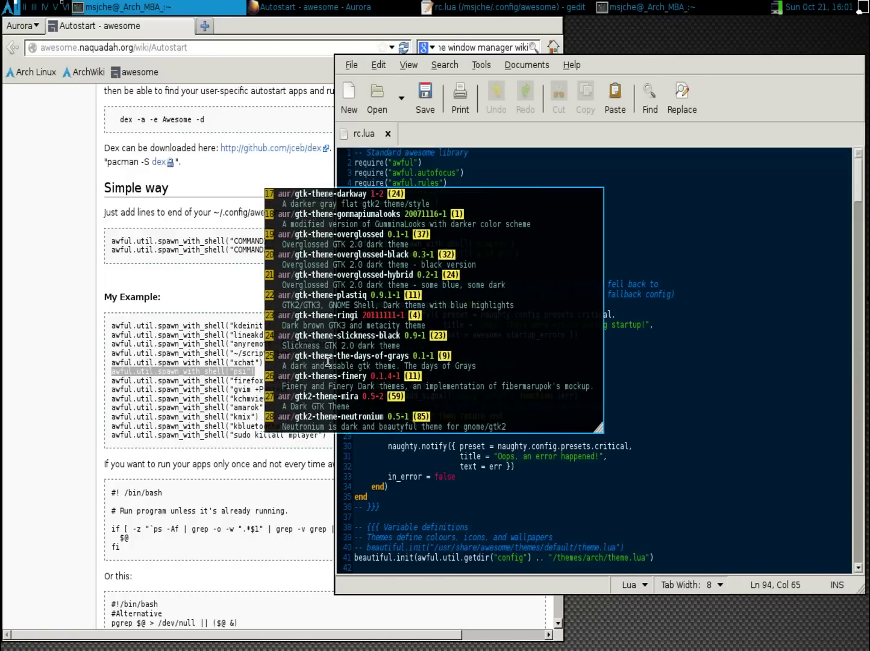
text(22)
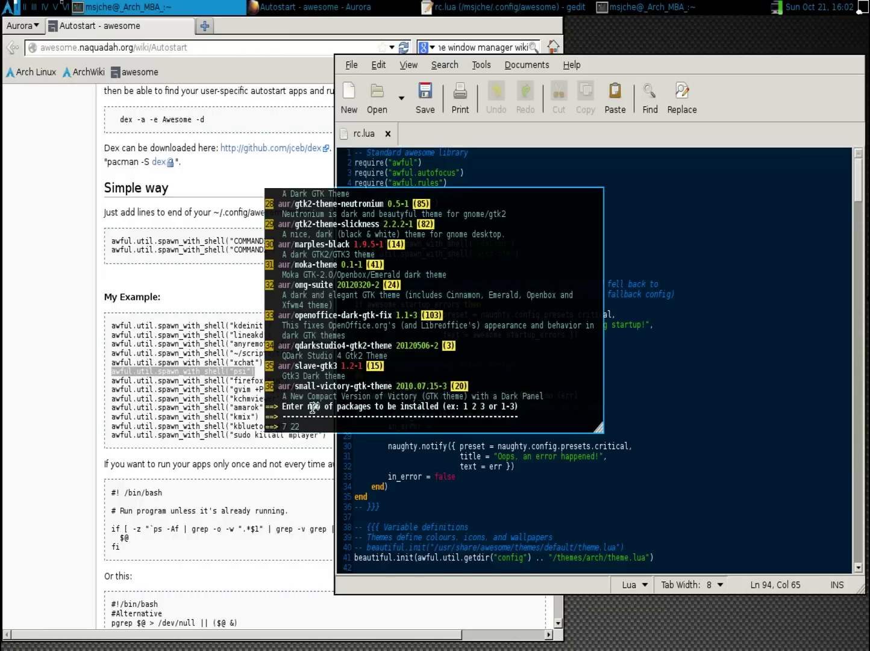
key(Return)
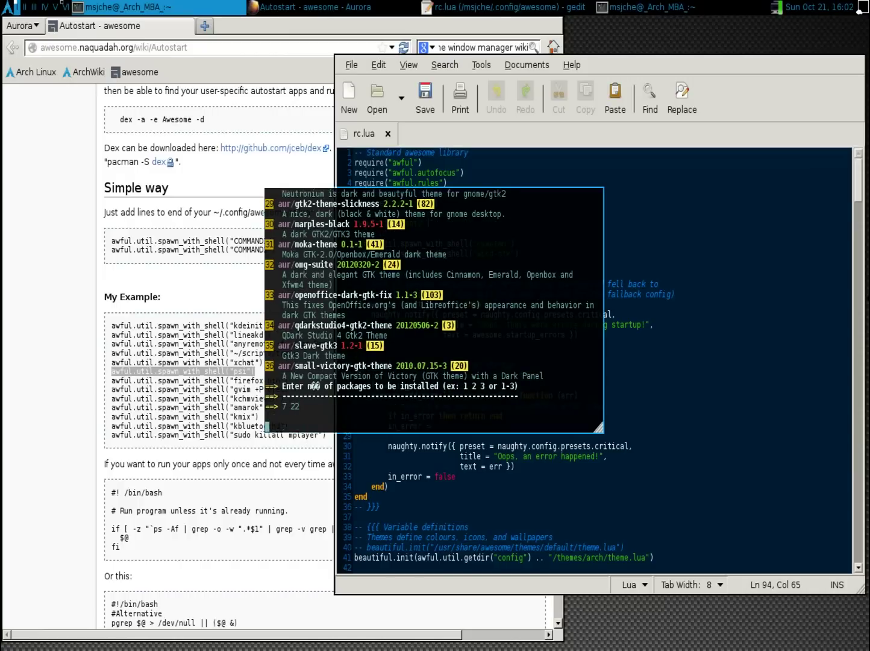
text(n)
key(Return)
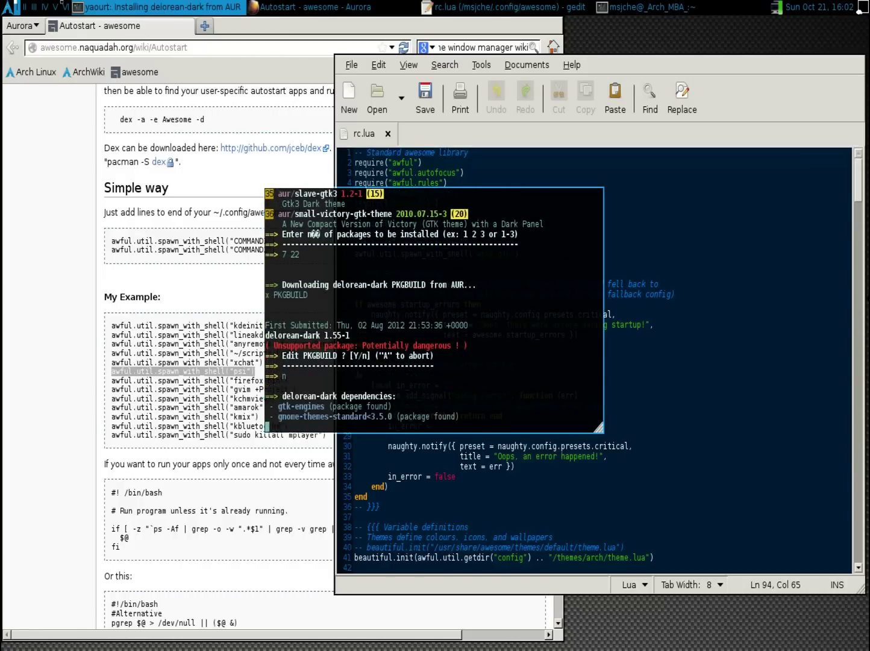
key(Return)
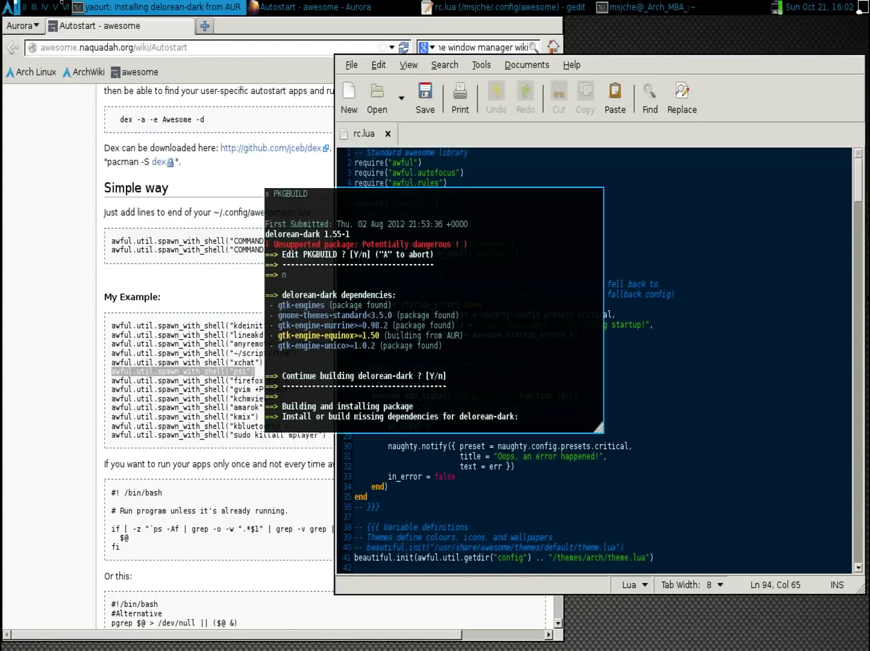
key(Return)
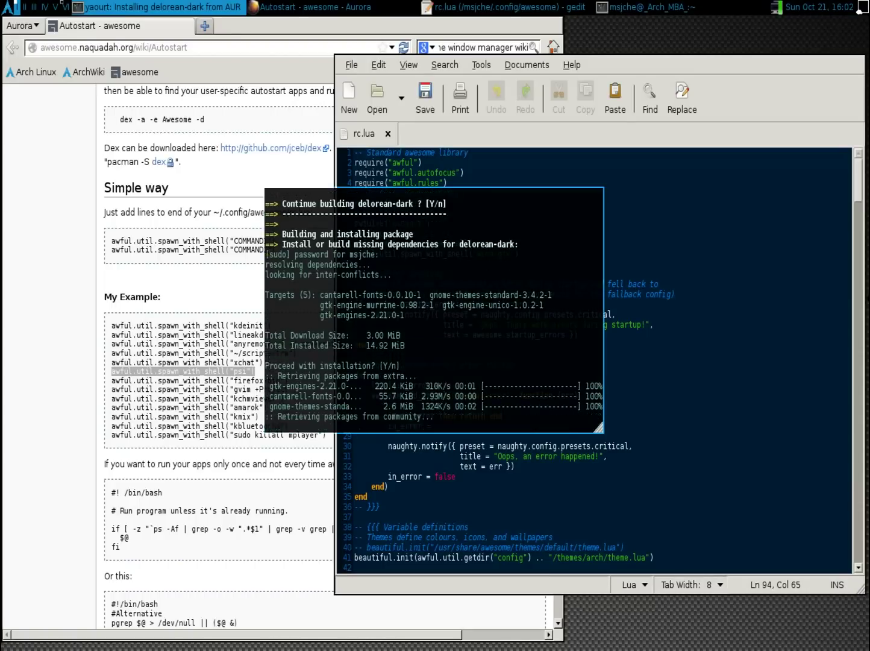
Bring the wiki browser forward and return to the awesome wiki's Main Page.
click(18, 377)
scroll(17, 376, up, 10)
scroll(16, 376, up, 6)
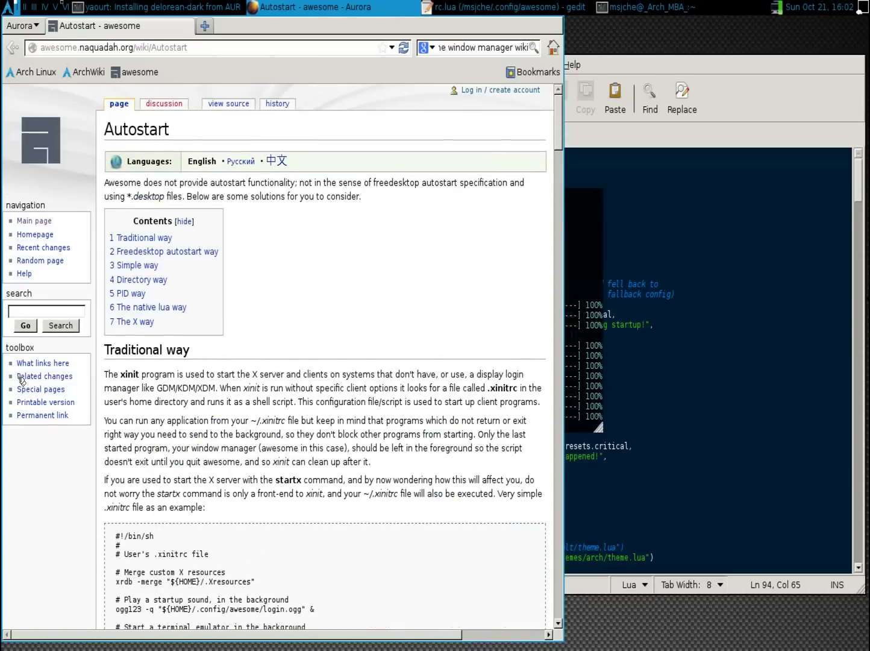
click(38, 221)
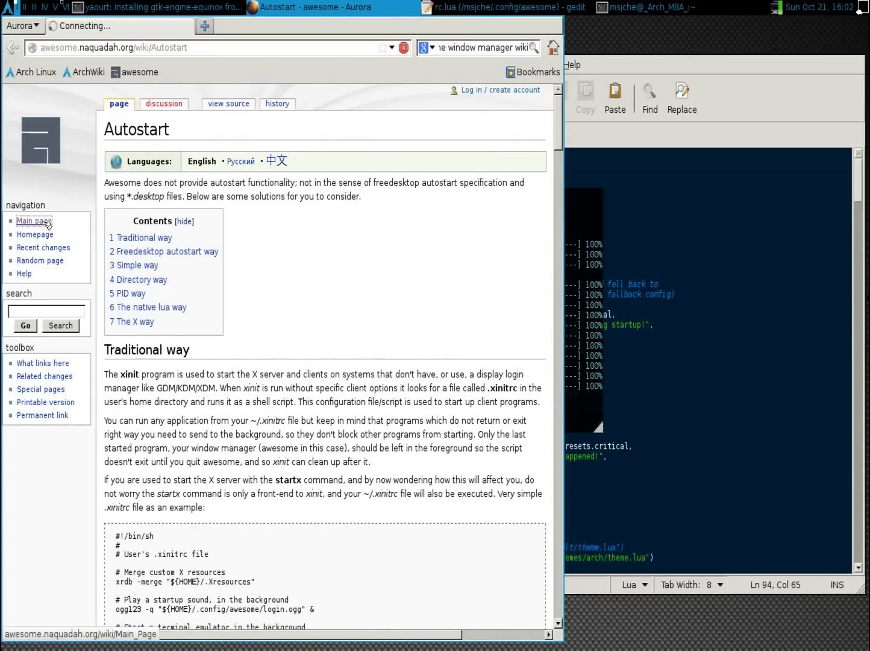
Show Vimium link hints, then bring up the Aurora main menu.
scroll(86, 278, down, 15)
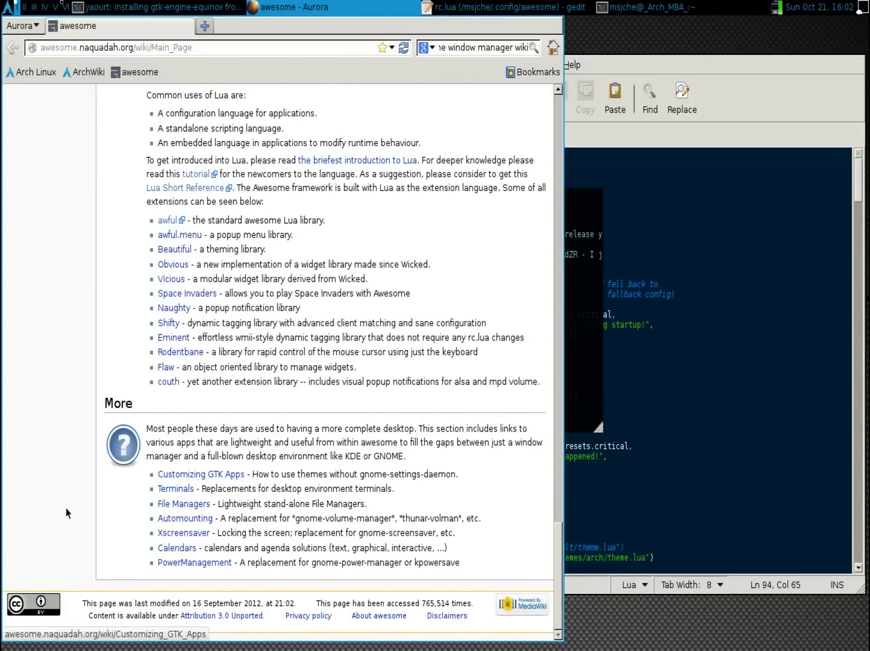
key(f)
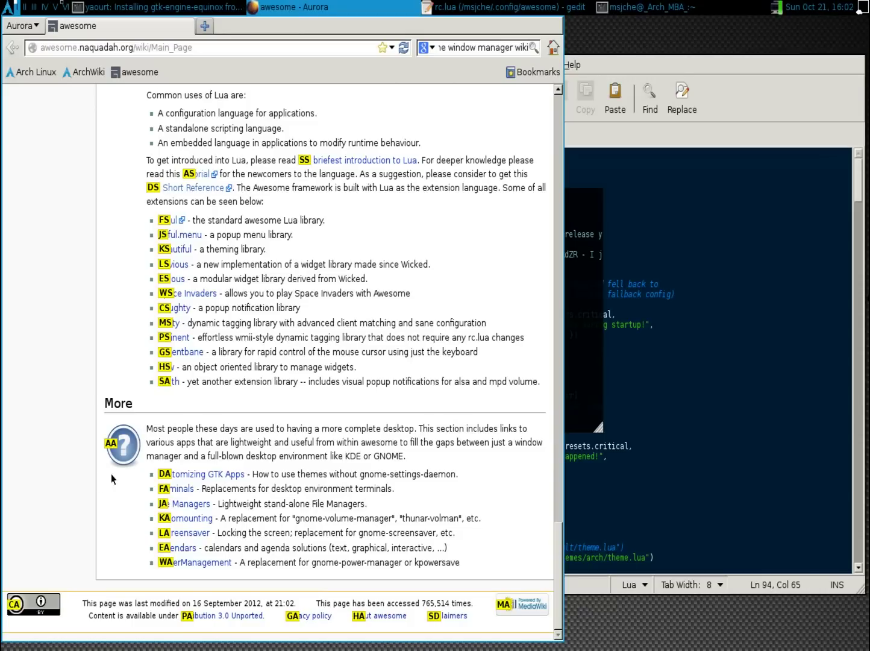
click(24, 24)
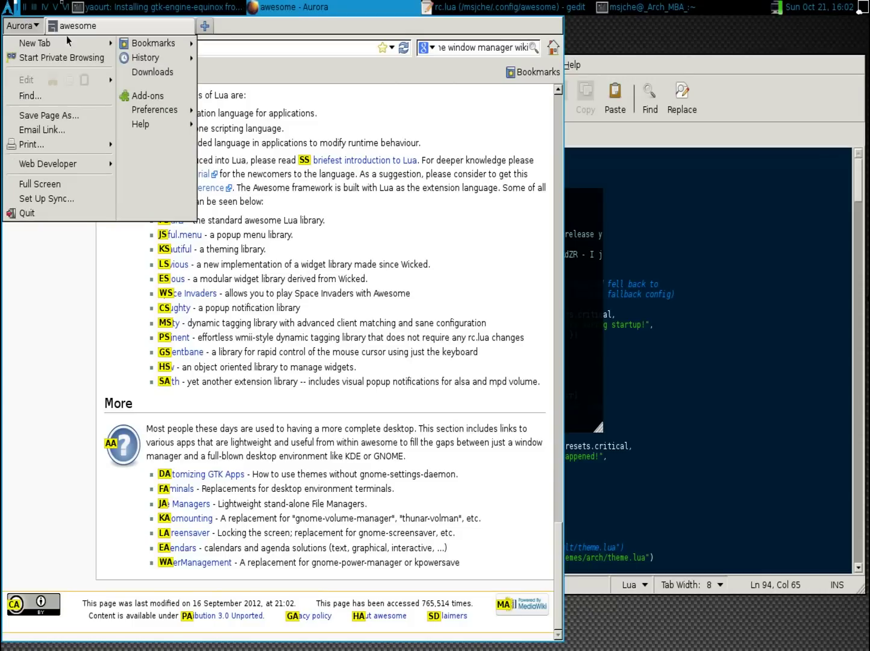
Check the installed Aurora add-ons, including Vimium, then close the Add-ons Manager.
click(156, 99)
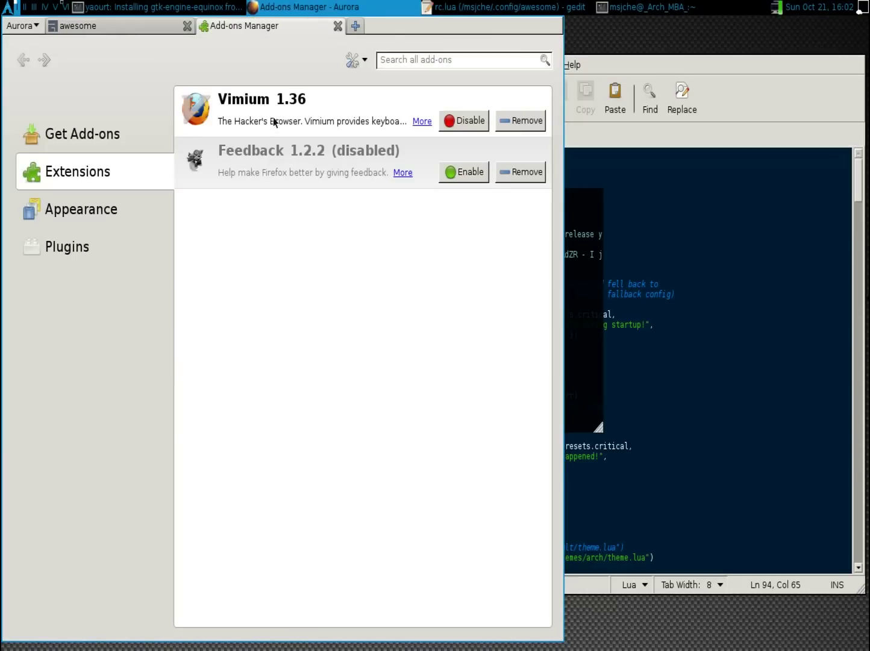
click(276, 114)
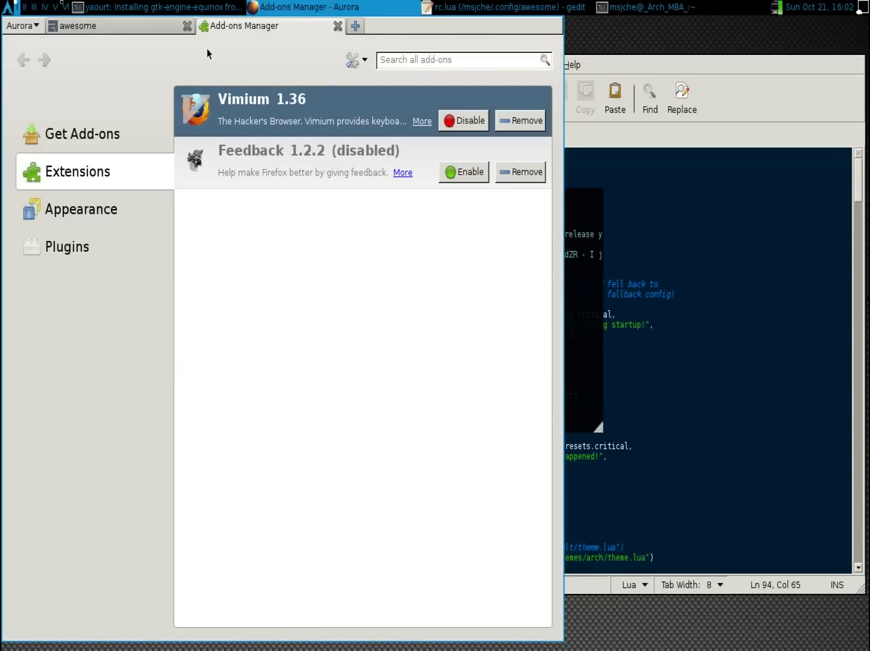
click(337, 26)
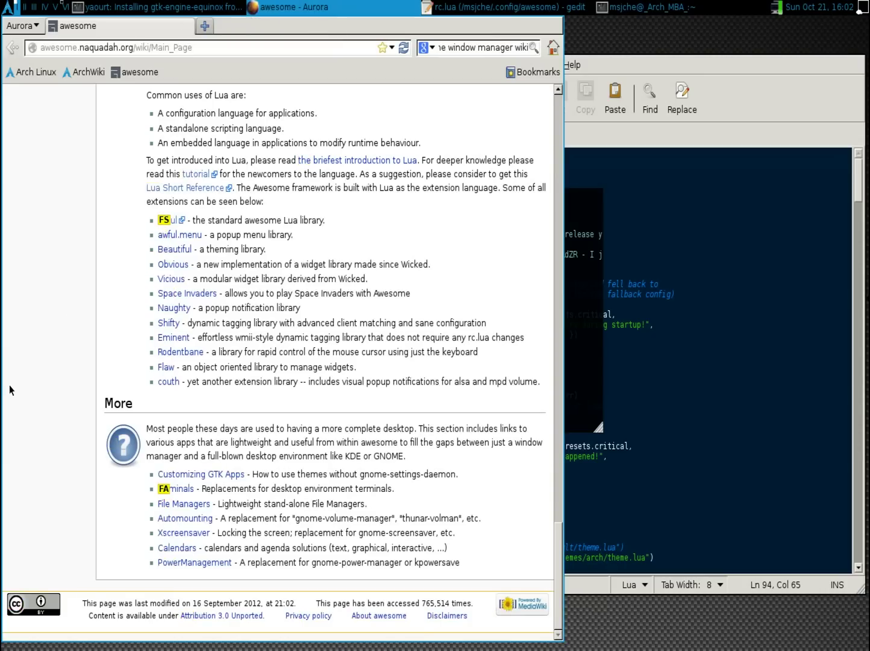
Follow the Customizing GTK Apps link on the awesome wiki and read through the page.
key(f)
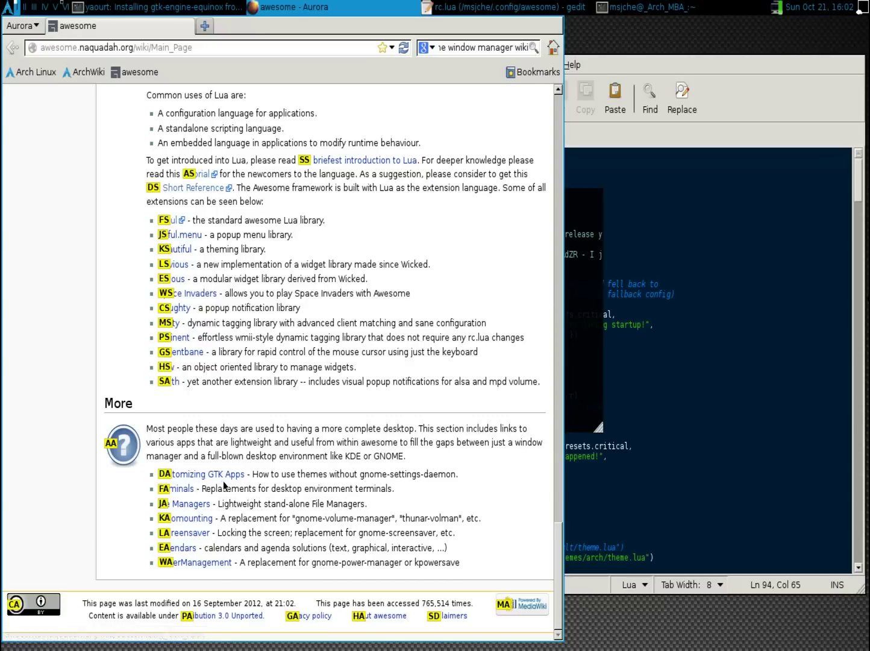
key(d)
key(a)
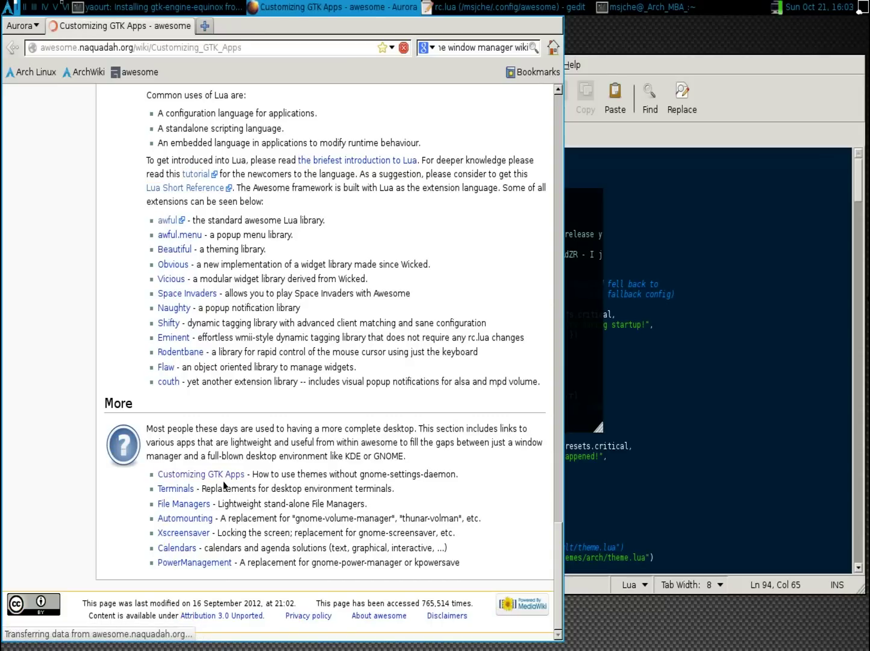
scroll(256, 337, down, 8)
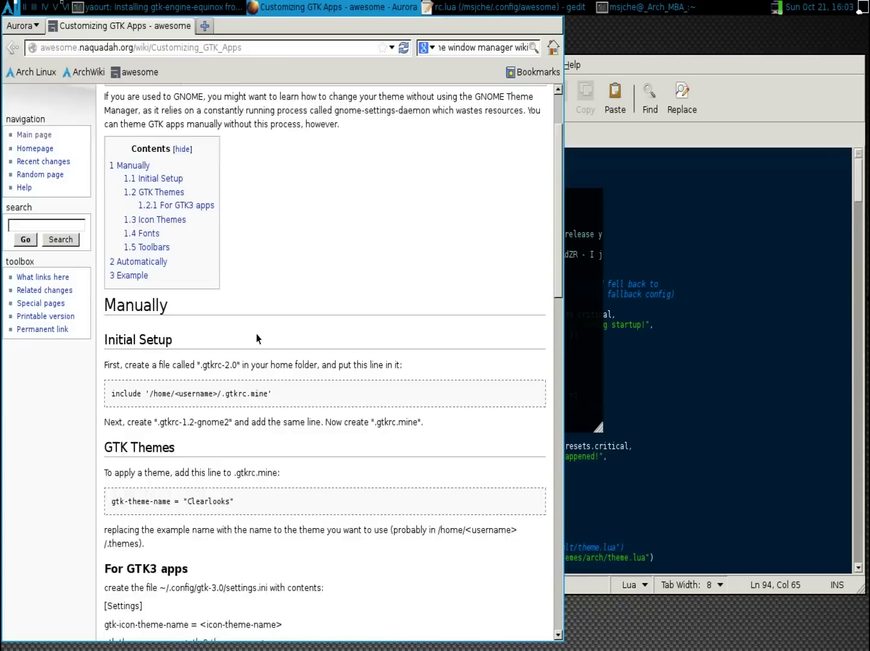
scroll(285, 320, down, 7)
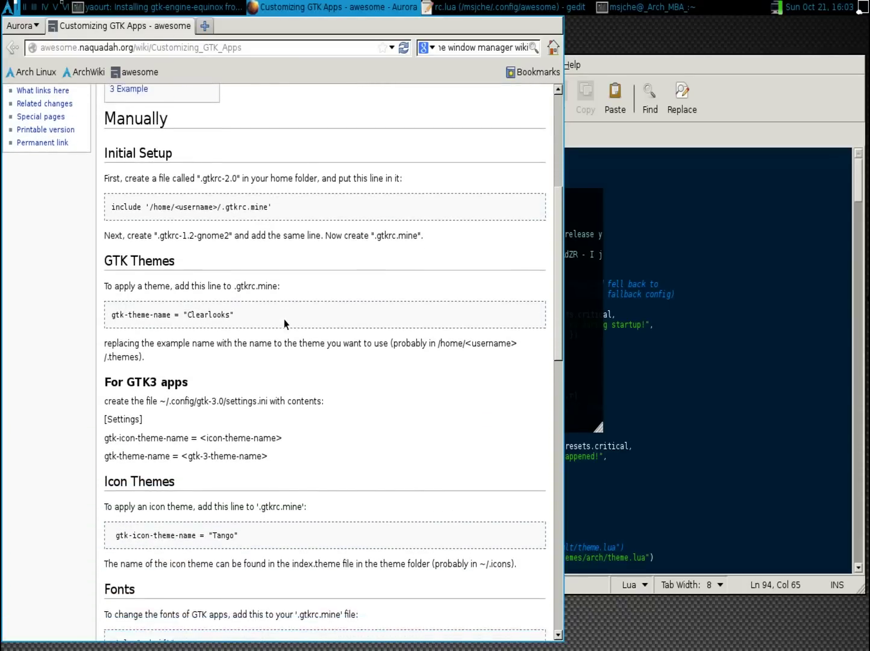
scroll(285, 323, down, 12)
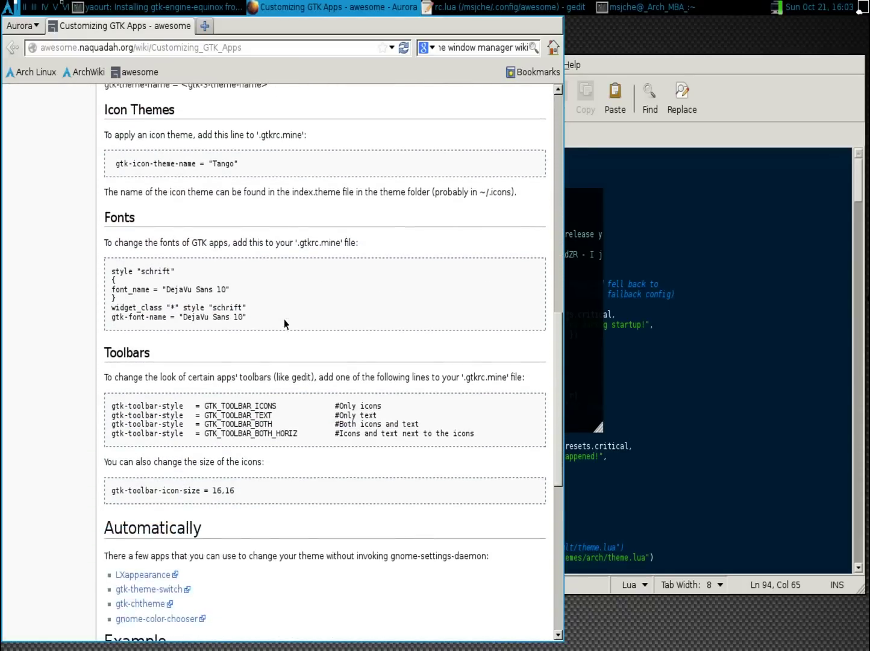
scroll(285, 319, down, 5)
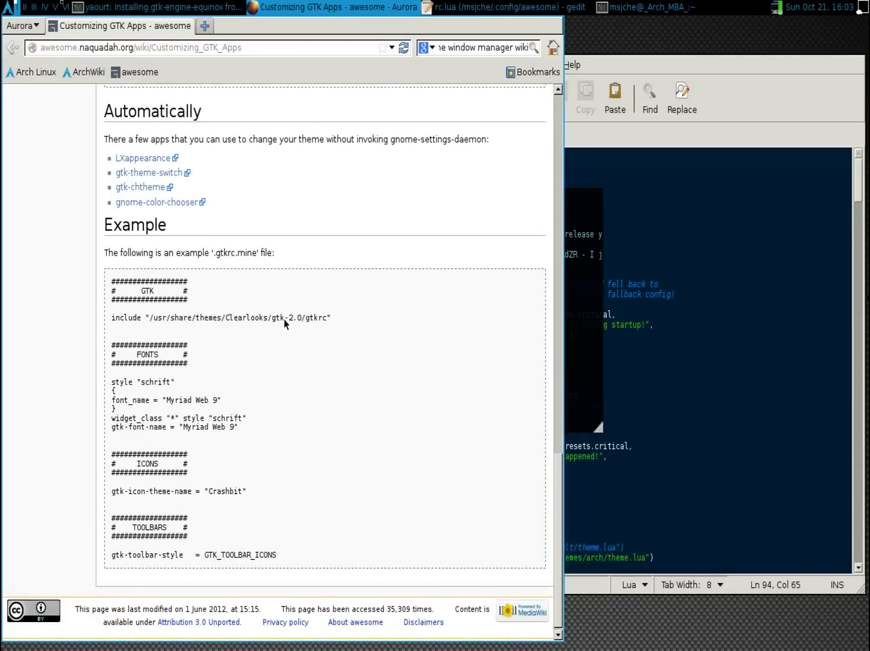
drag(285, 322, 109, 368)
click(62, 354)
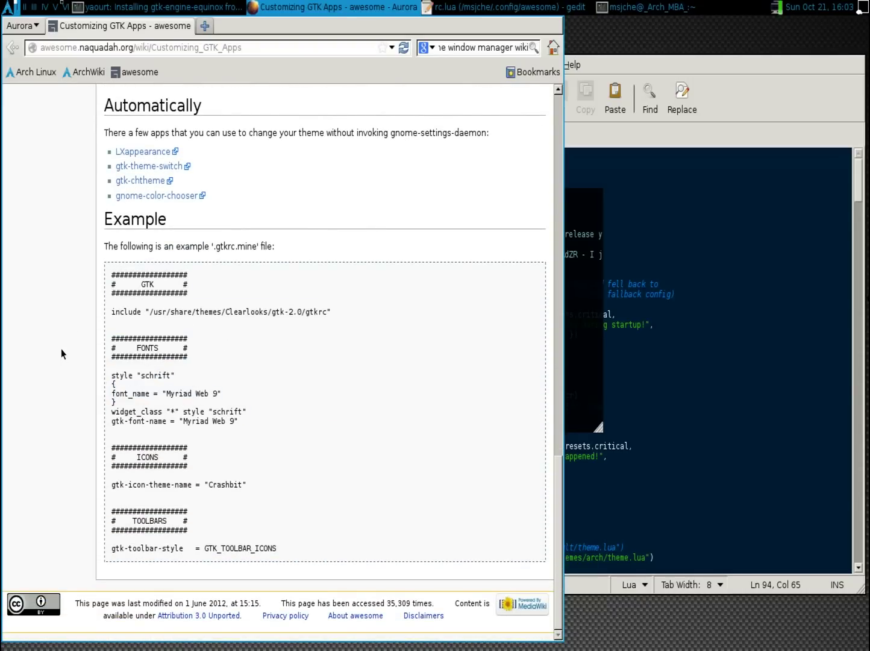
scroll(304, 248, up, 12)
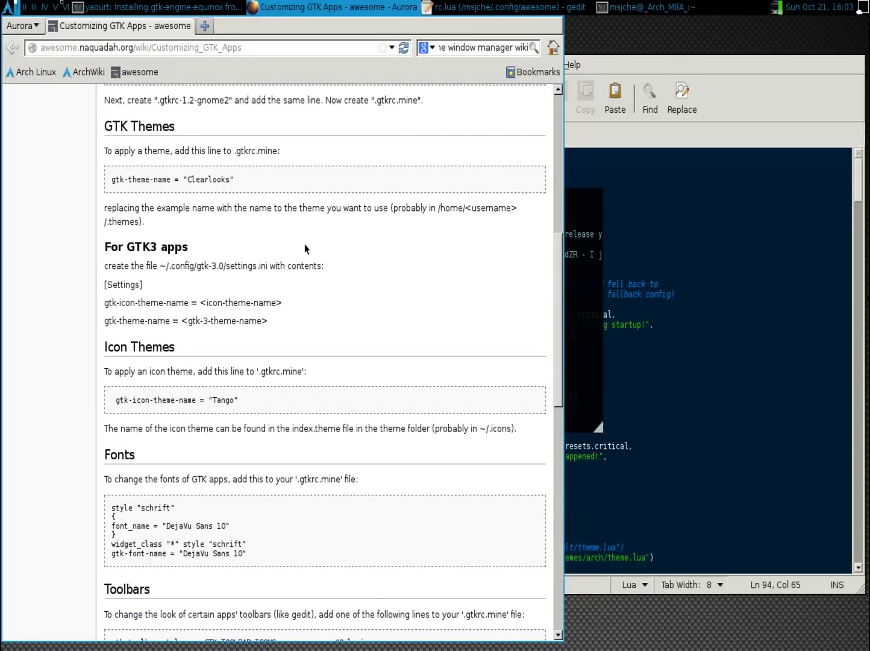
scroll(305, 243, up, 8)
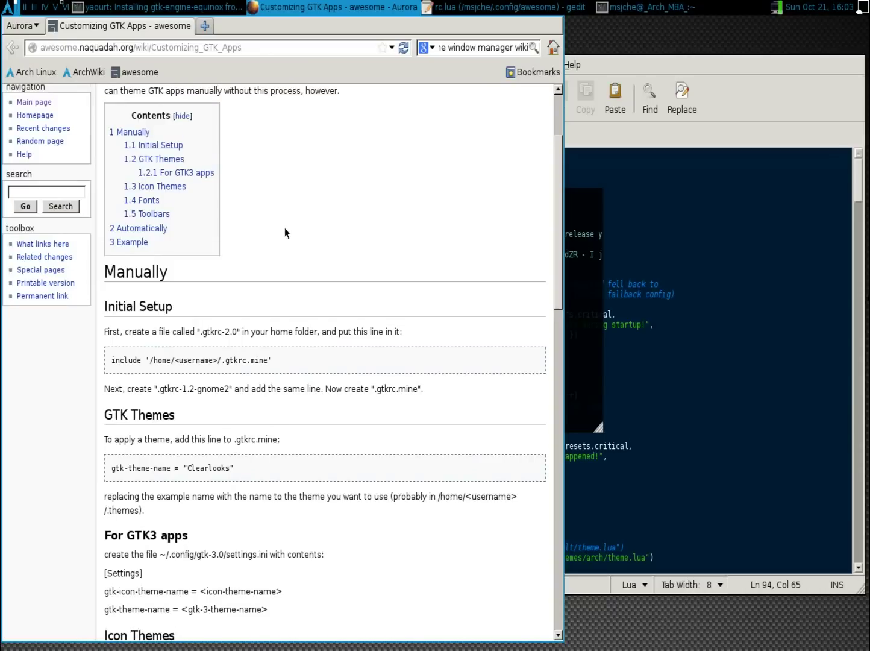
Skip editing the PKGBUILD, then build and install gtk-engine-equinox 1.50-2 in yaourt.
key(super+j)
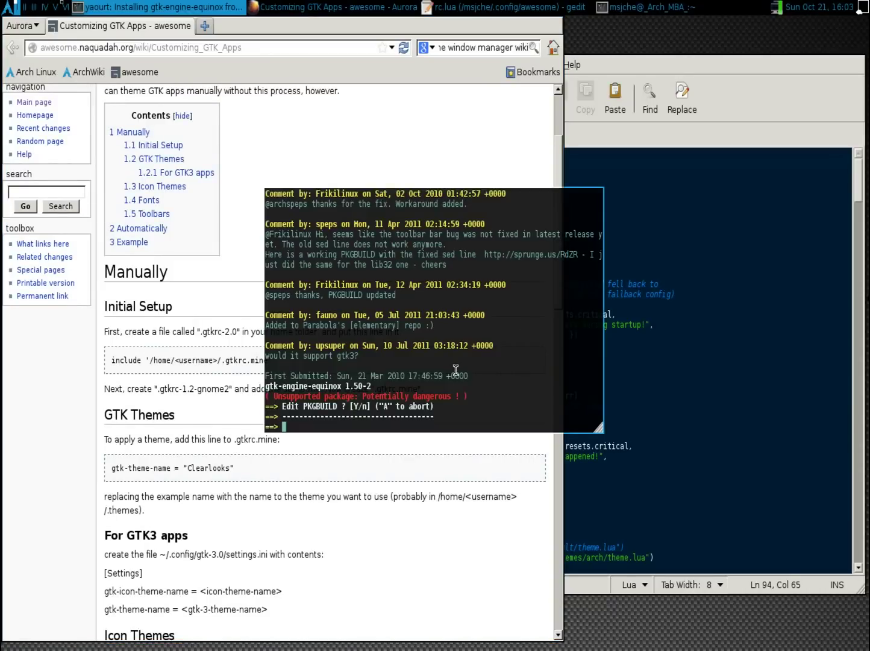
text(n)
key(Return)
key(Return)
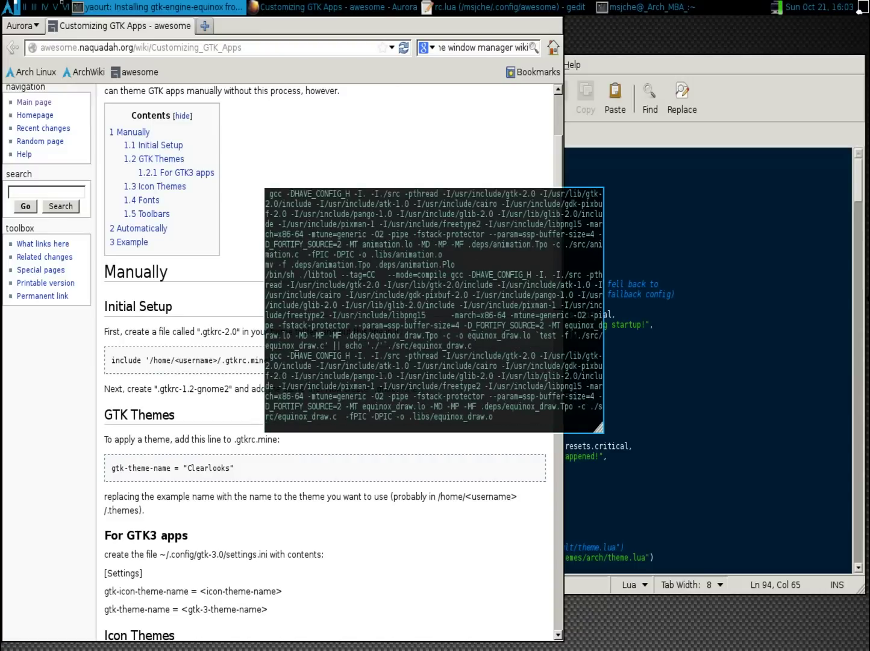
drag(469, 345, 574, 279)
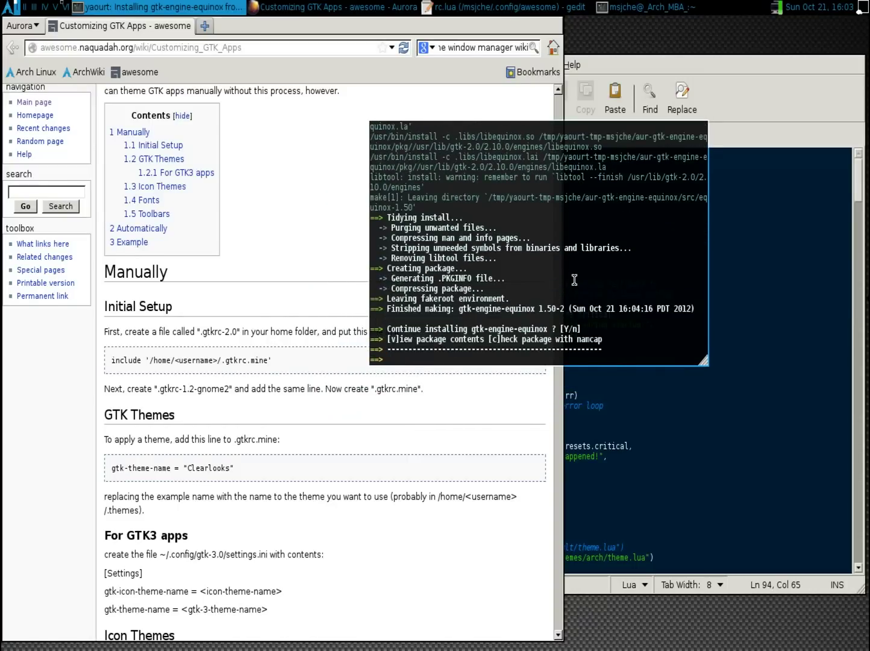
key(Return)
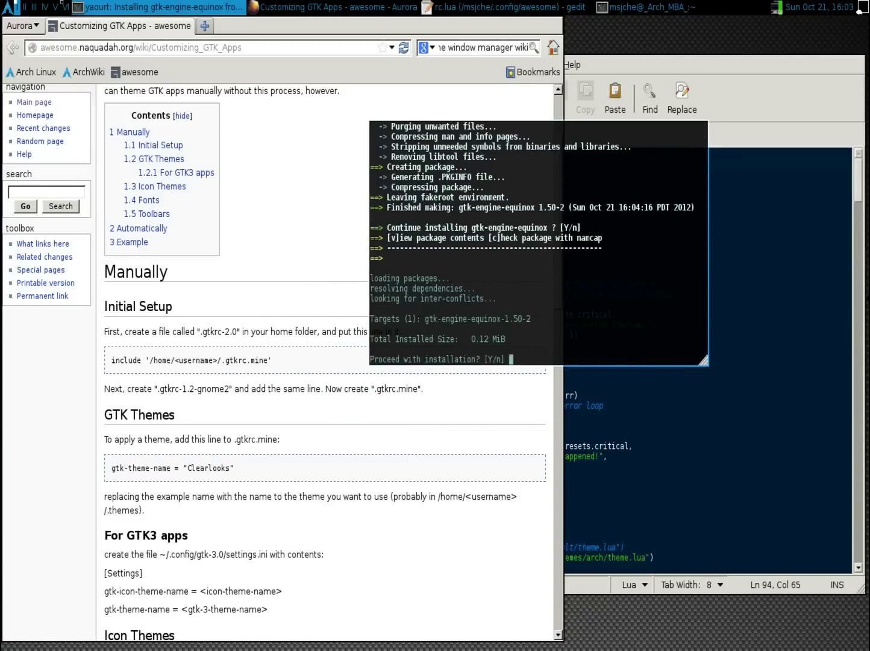
key(Return)
scroll(288, 311, up, 3)
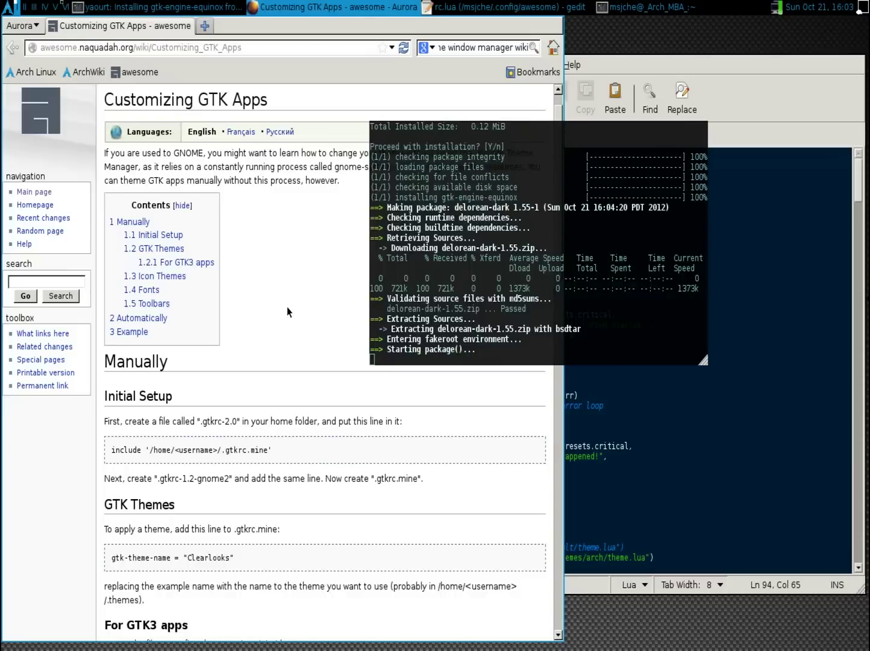
scroll(289, 311, up, 1)
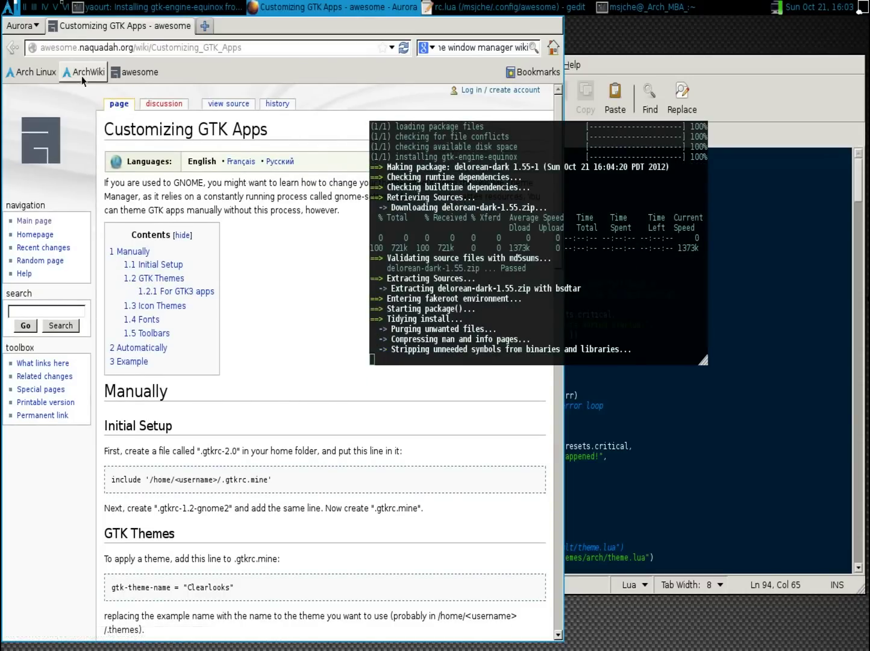
Go from the Arch Linux bookmark to the forums' search page using Vimium hints.
click(30, 72)
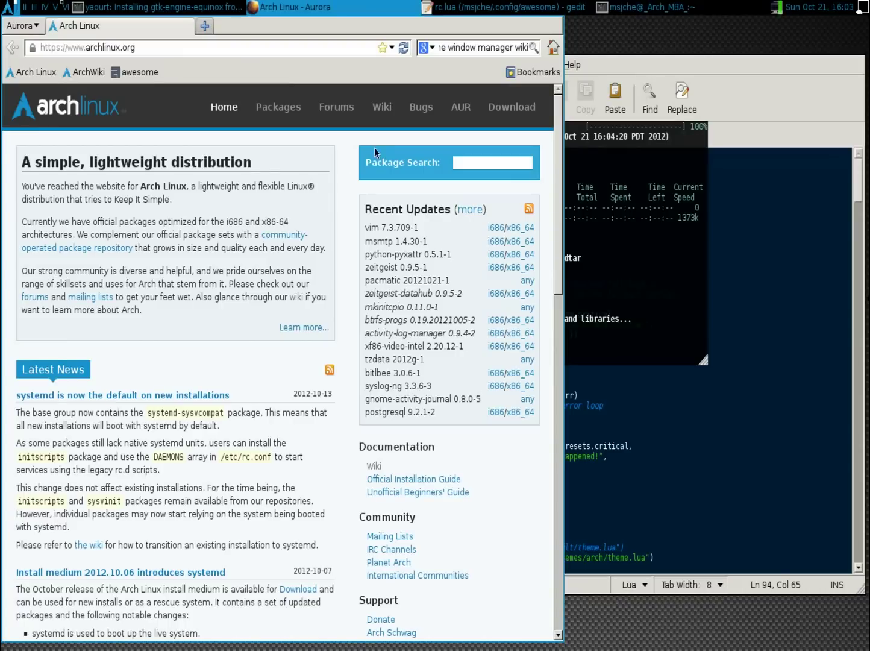
key(f)
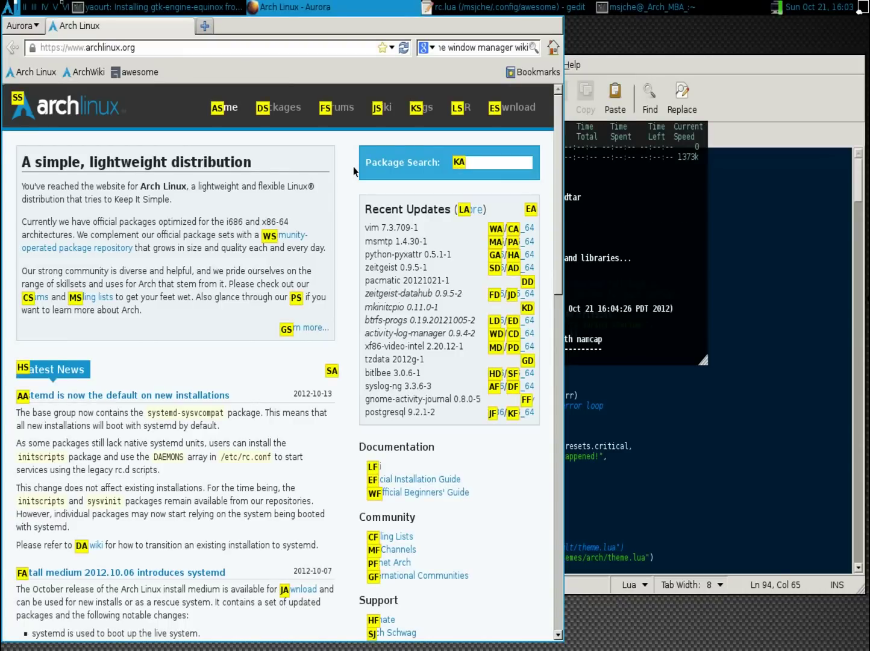
key(j)
key(s)
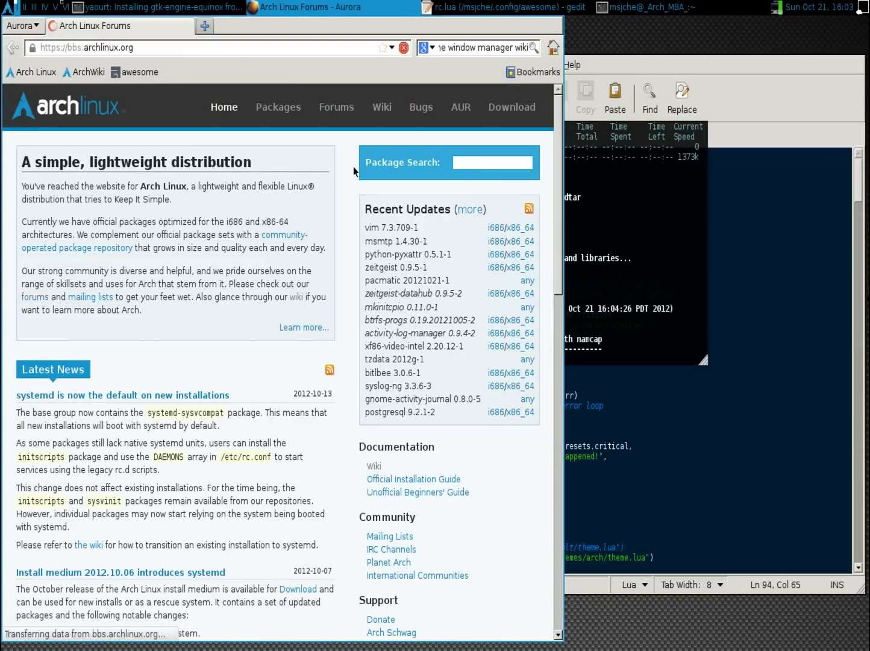
key(f)
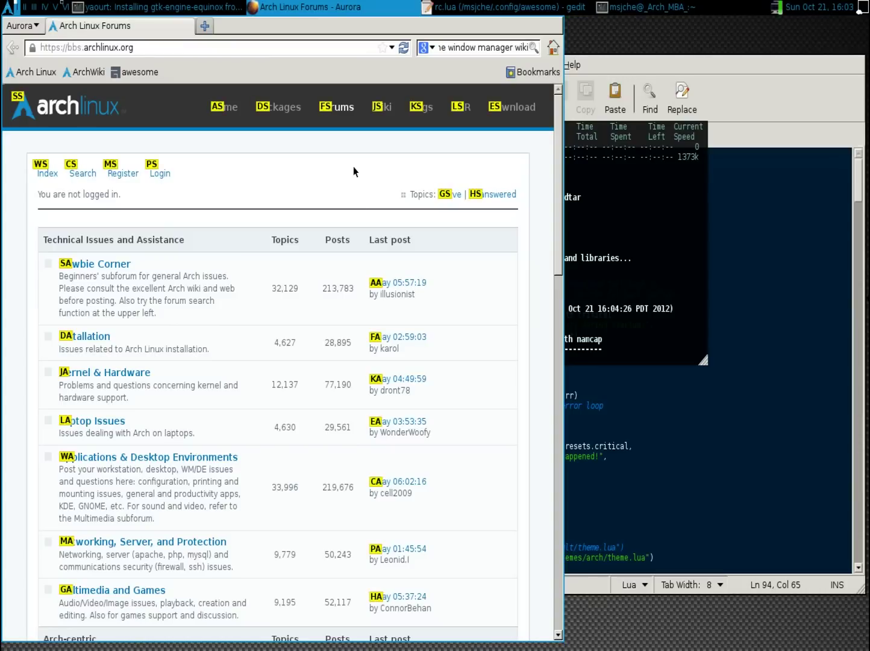
key(c)
key(s)
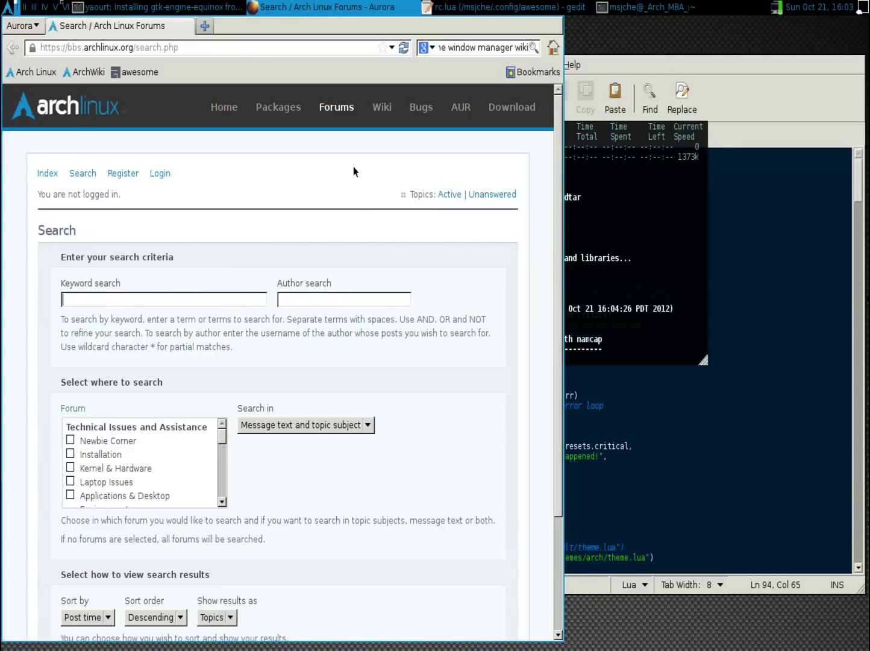
Search the forums for 'awesome fonts' and scroll through the results.
text(aweseome)
key(BackSpace)
key(BackSpace)
key(BackSpace)
key(BackSpace)
text(ome)
key(BackSpace)
key(BackSpace)
key(BackSpace)
key(Return)
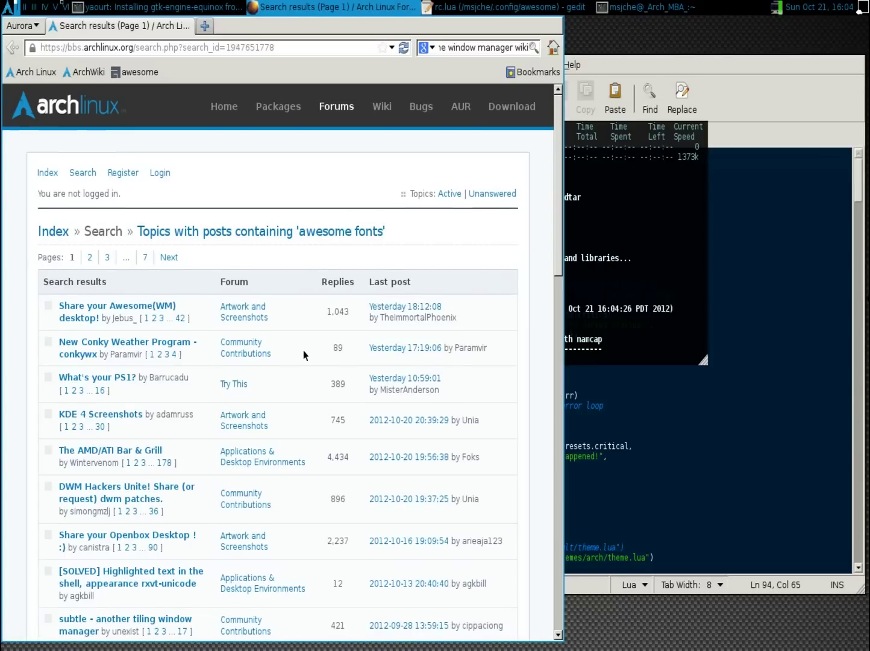
scroll(304, 356, down, 5)
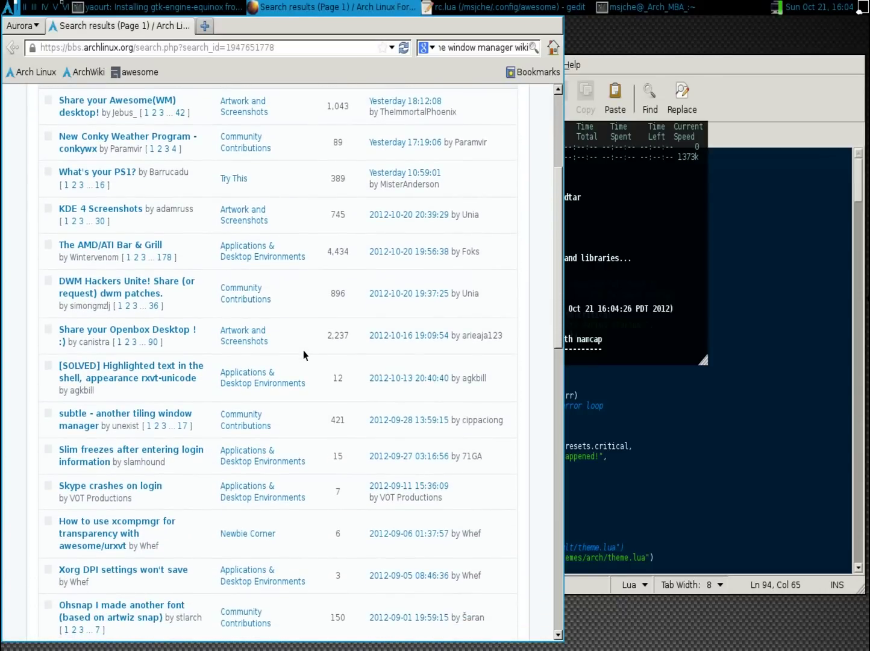
scroll(303, 351, down, 3)
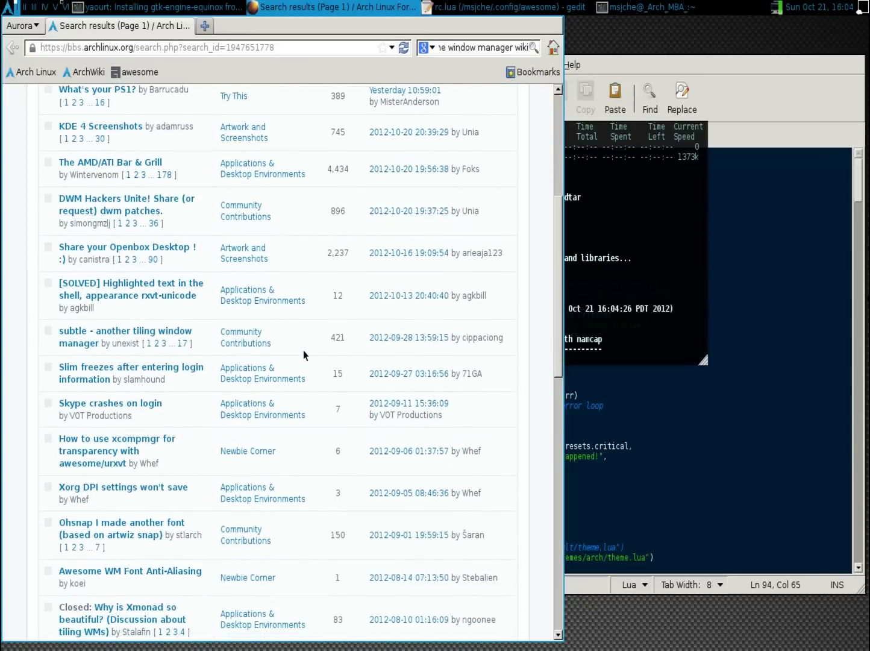
scroll(304, 350, down, 2)
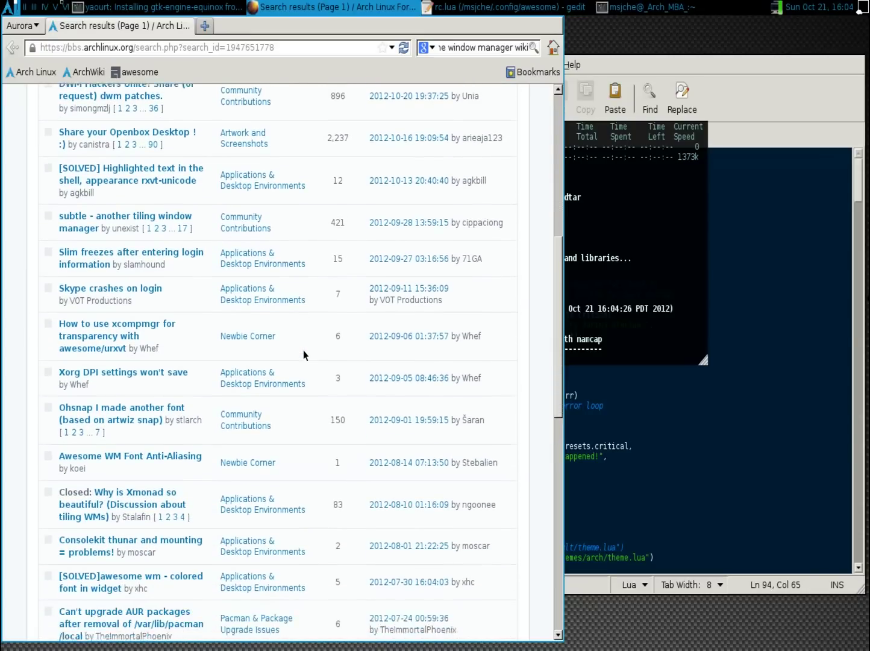
scroll(304, 350, down, 3)
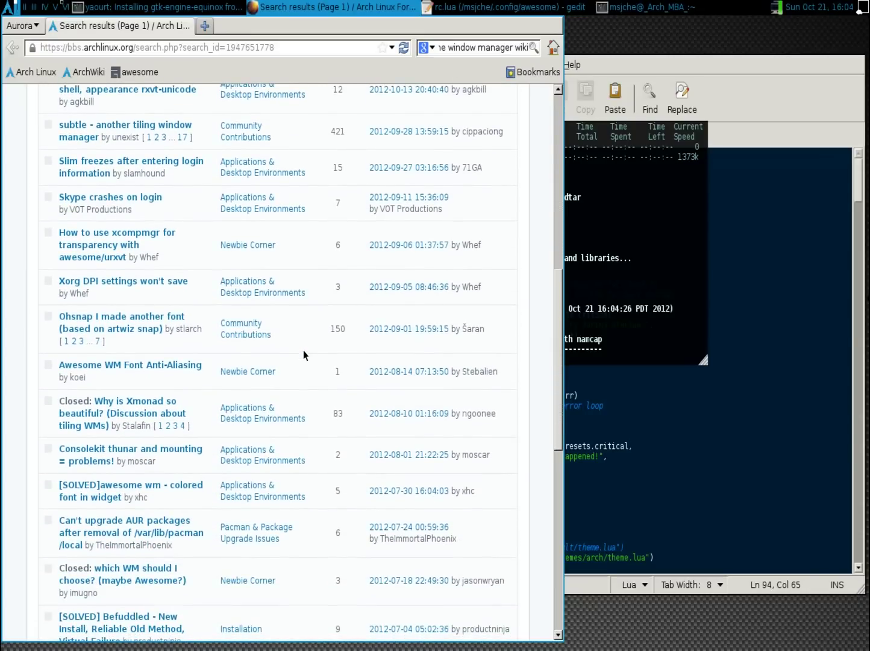
scroll(303, 355, down, 2)
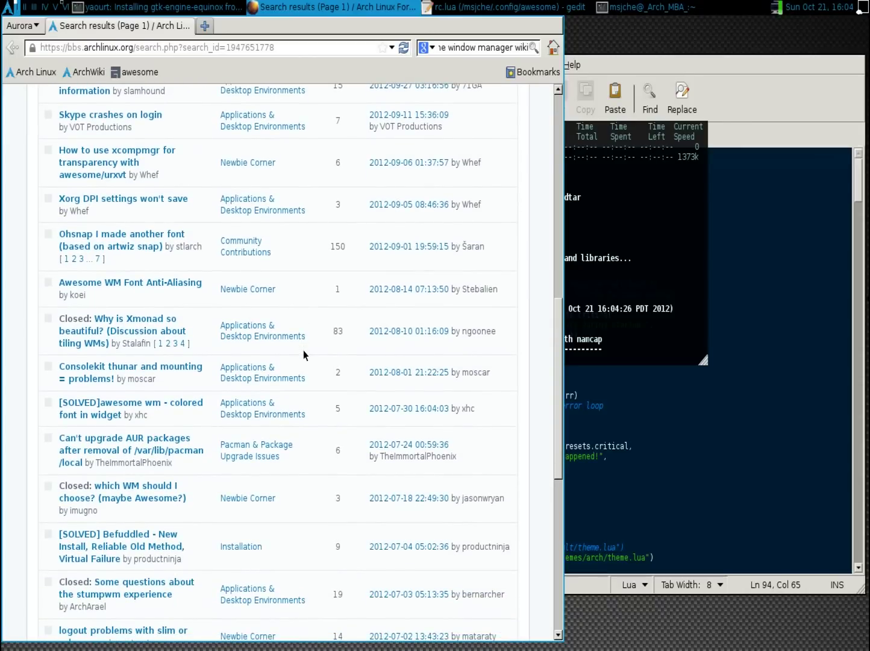
scroll(303, 351, down, 2)
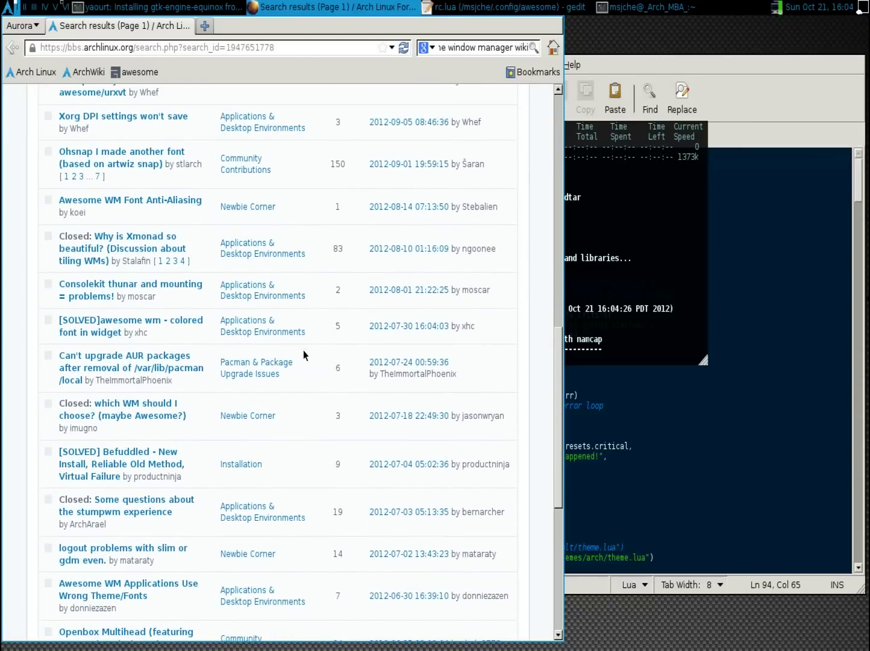
scroll(303, 351, down, 1)
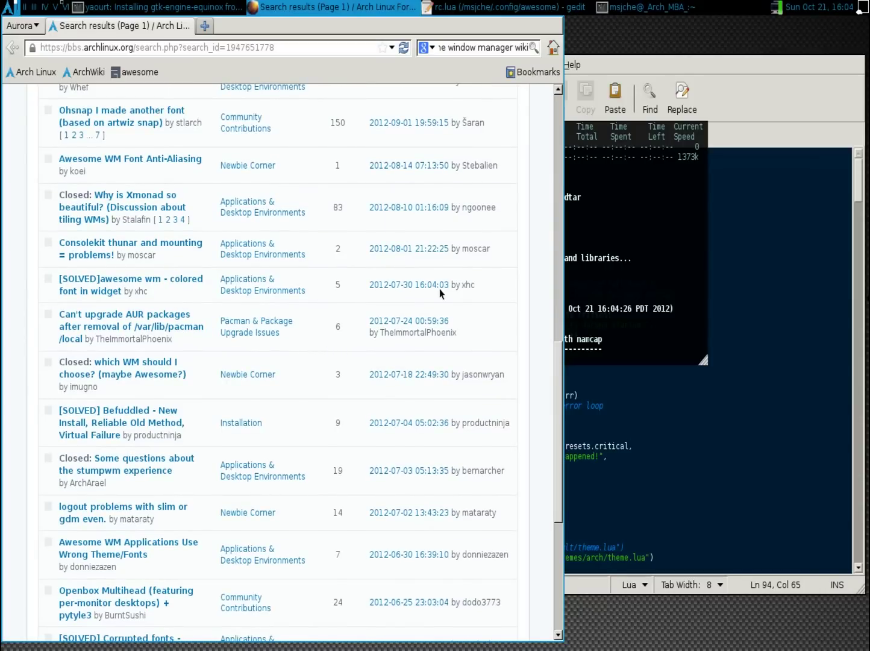
Confirm installing delorean-dark, then build gtk-theme-plastiq without editing its PKGBUILD.
click(567, 257)
key(Return)
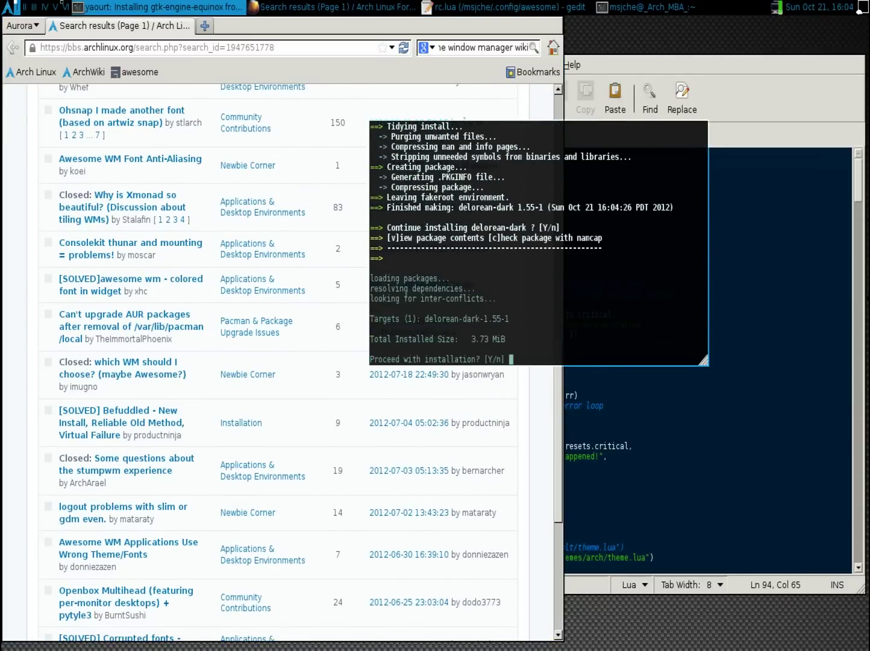
key(Return)
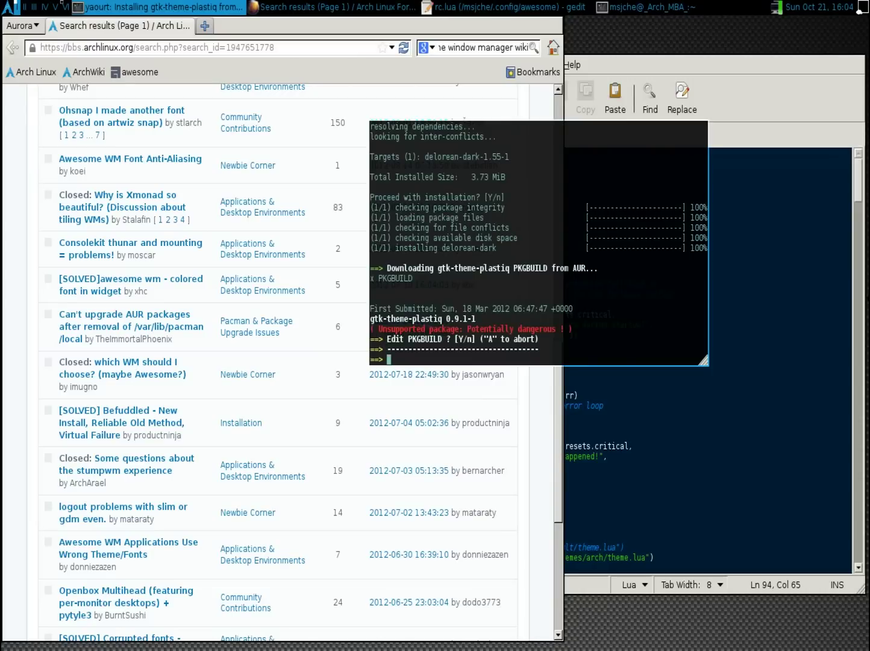
text(n)
key(Return)
key(Return)
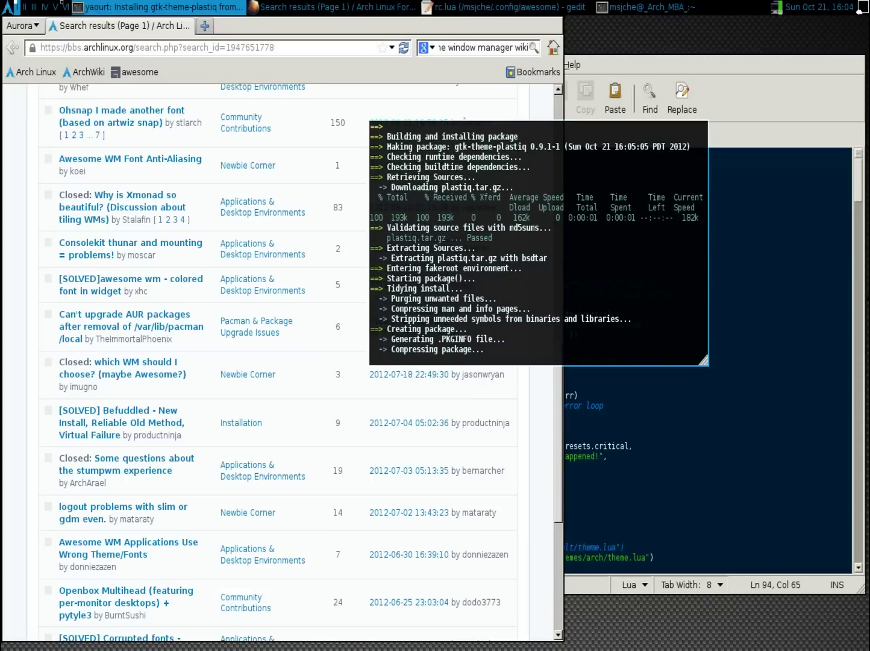
On tag II, launch Pavucontrol from the awesome menu and show its Input Devices tab.
key(super+2)
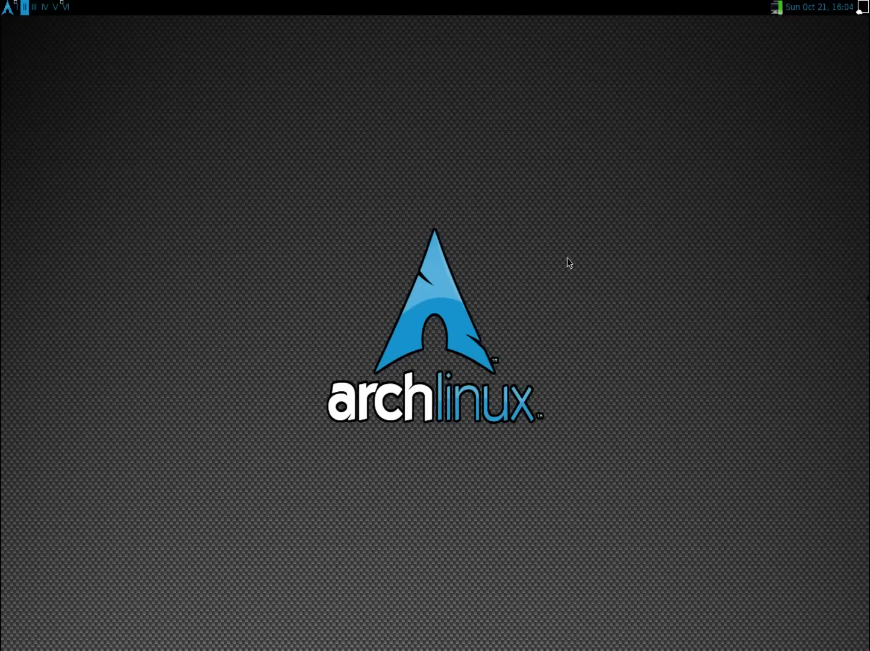
key(super+6)
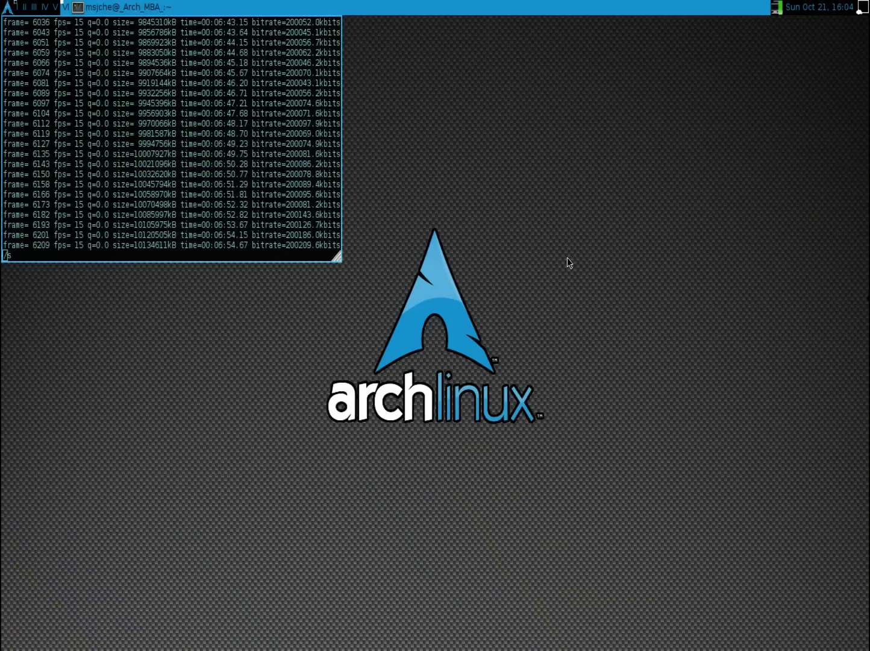
key(super+1)
key(super+2)
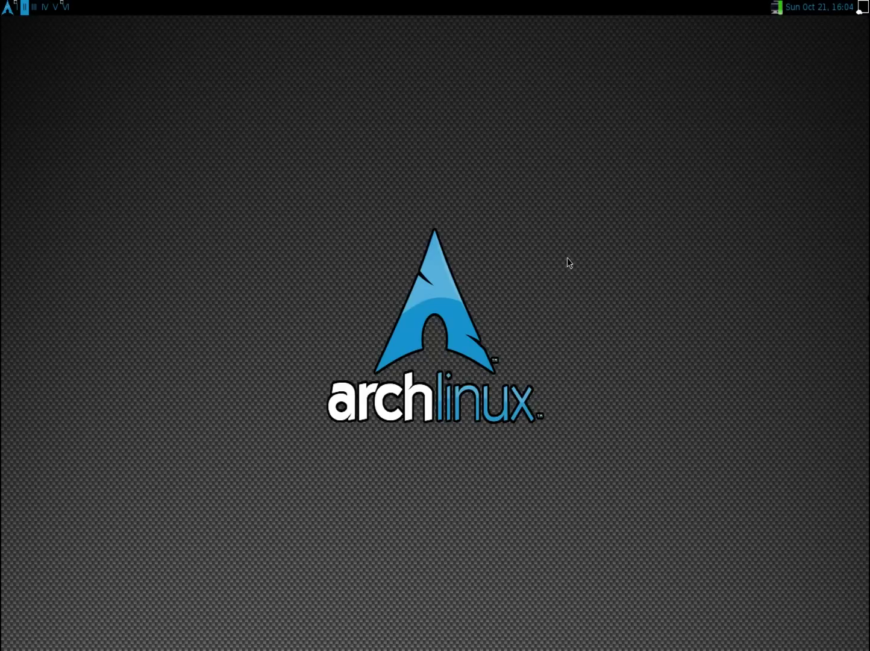
right_click(331, 138)
click(345, 167)
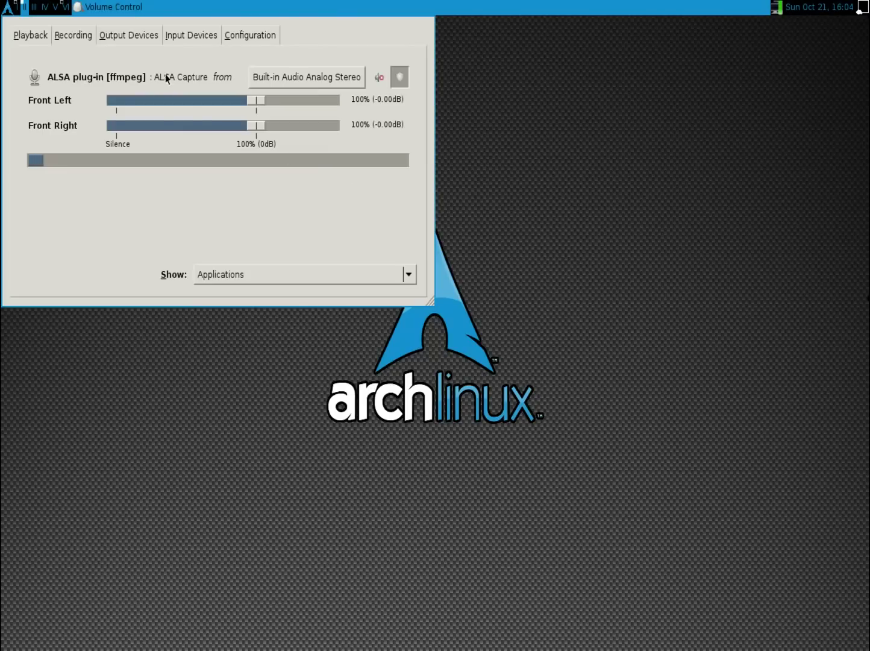
click(183, 35)
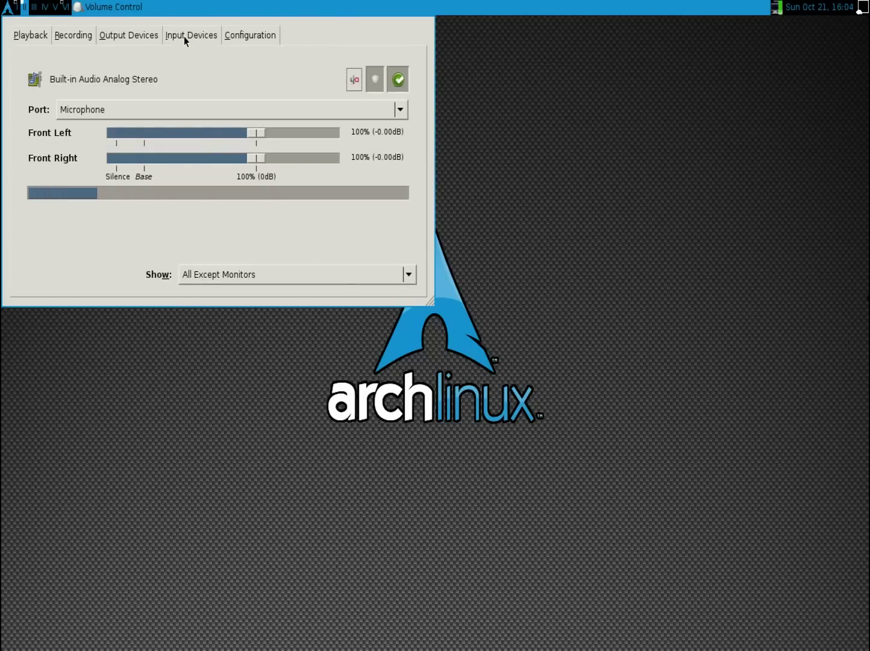
Confirm installing gtk-theme-plastiq, then clear and close the yaourt terminal.
key(super+Left)
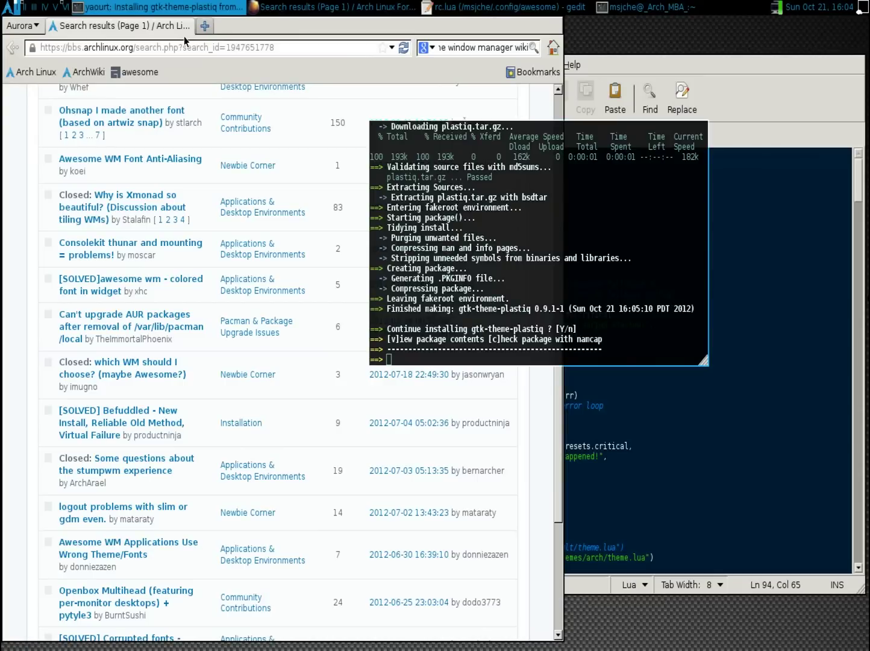
key(Return)
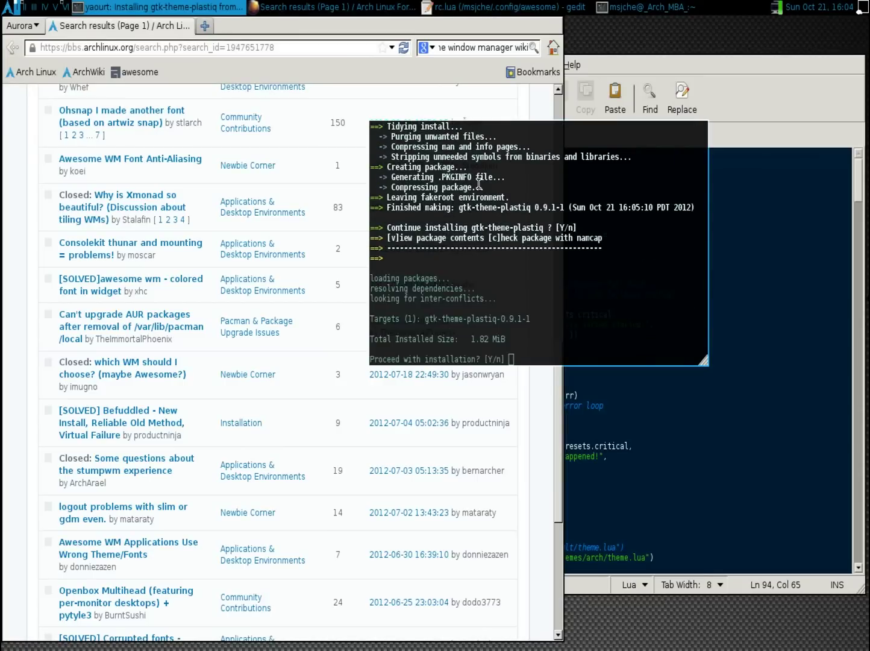
key(Return)
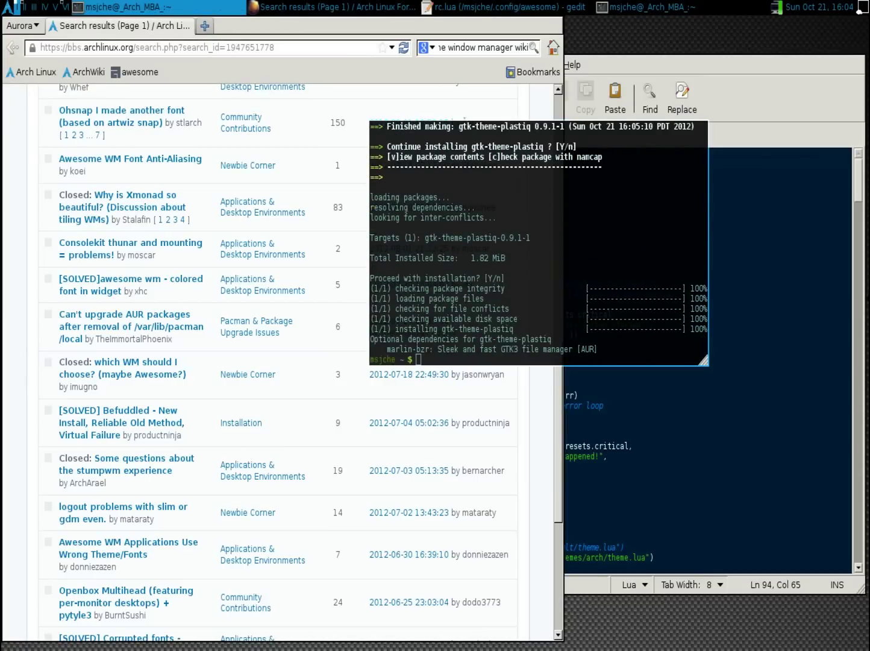
text(clear)
key(Return)
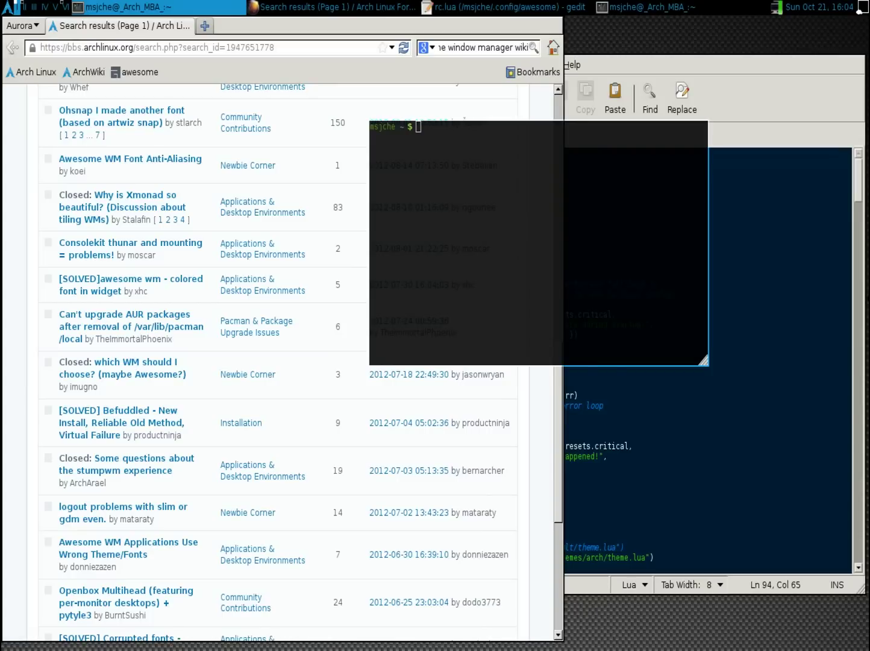
key(ctrl+d)
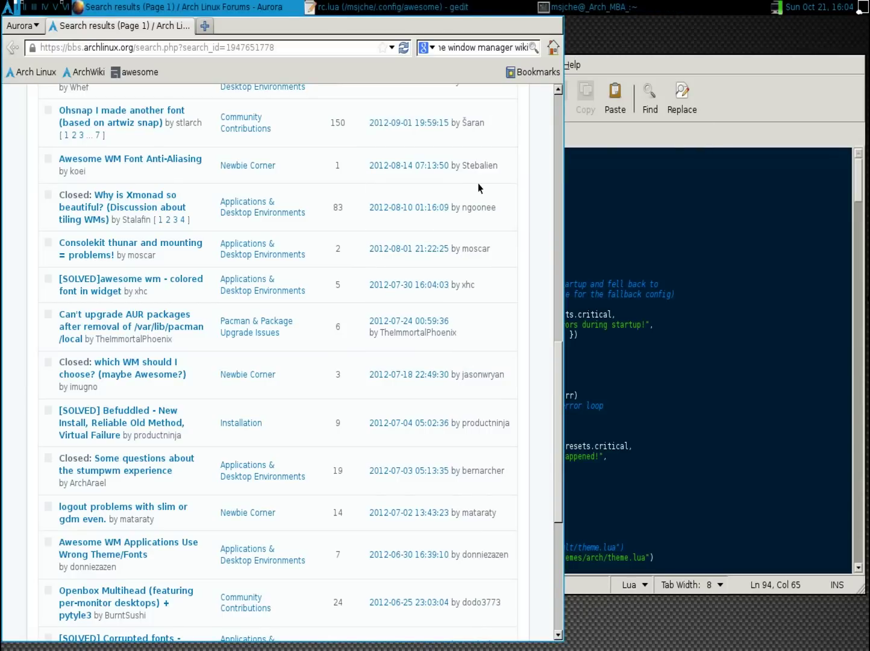
Duplicate the Firefox menu line in rc.lua and change it to { "Appearance", "lxappearance" }.
click(635, 380)
scroll(627, 385, down, 4)
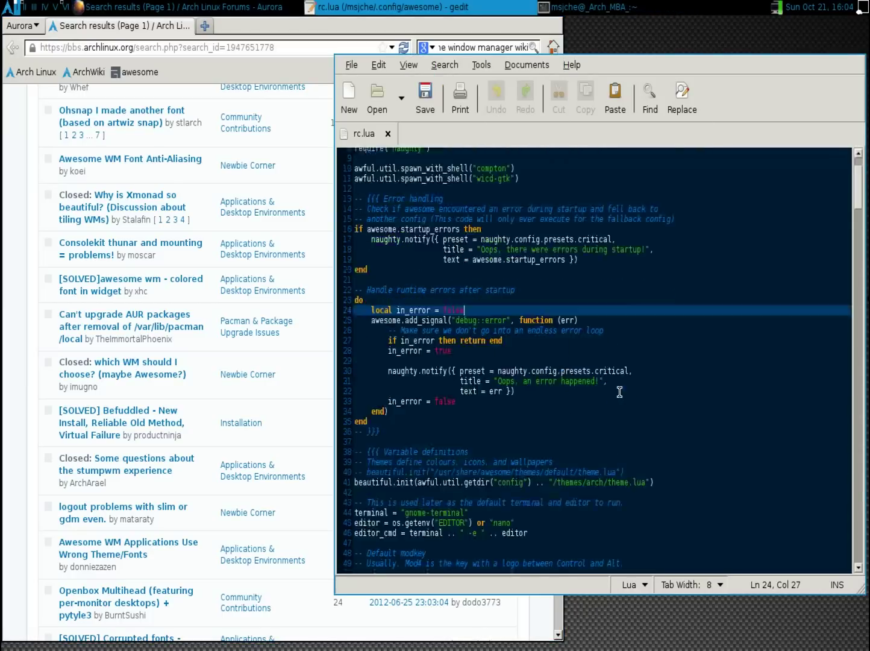
scroll(619, 391, down, 6)
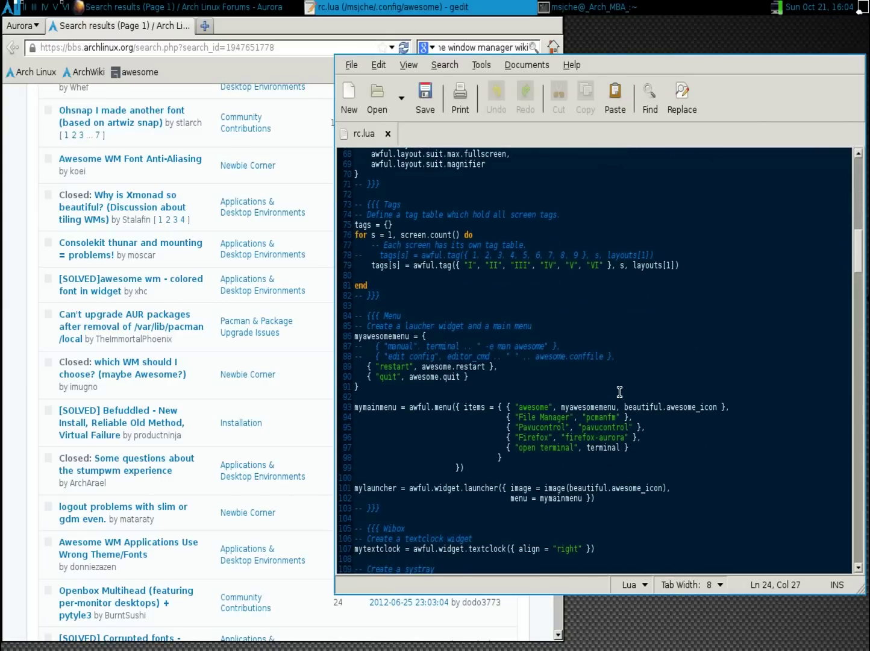
click(648, 437)
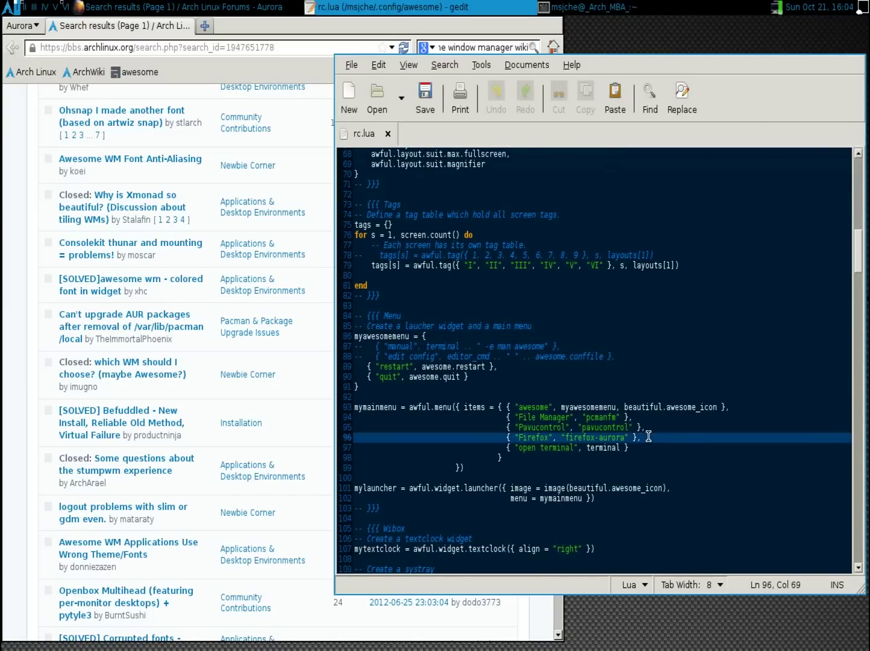
key(Return)
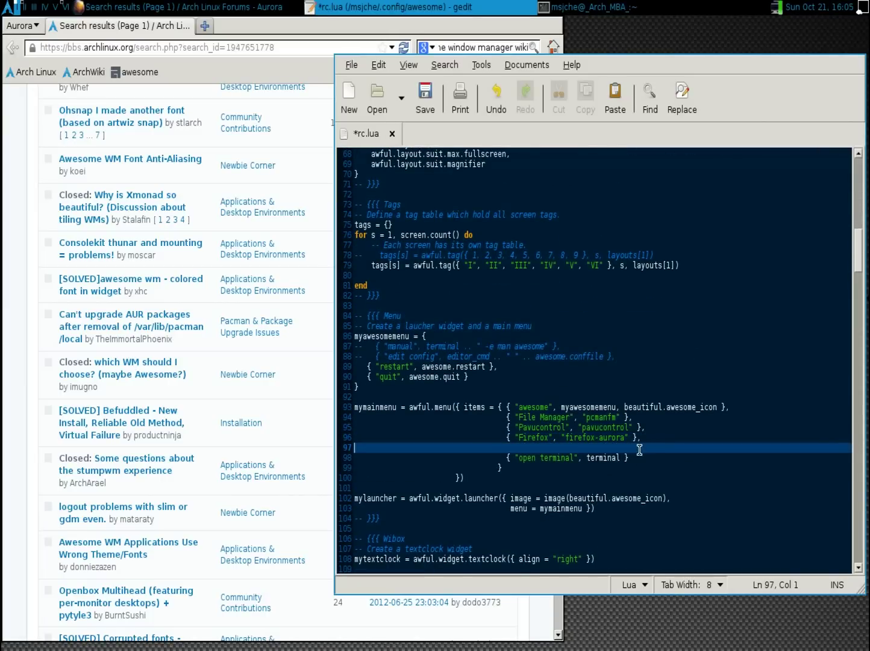
double_click(620, 437)
triple_click(620, 438)
key(ctrl+c)
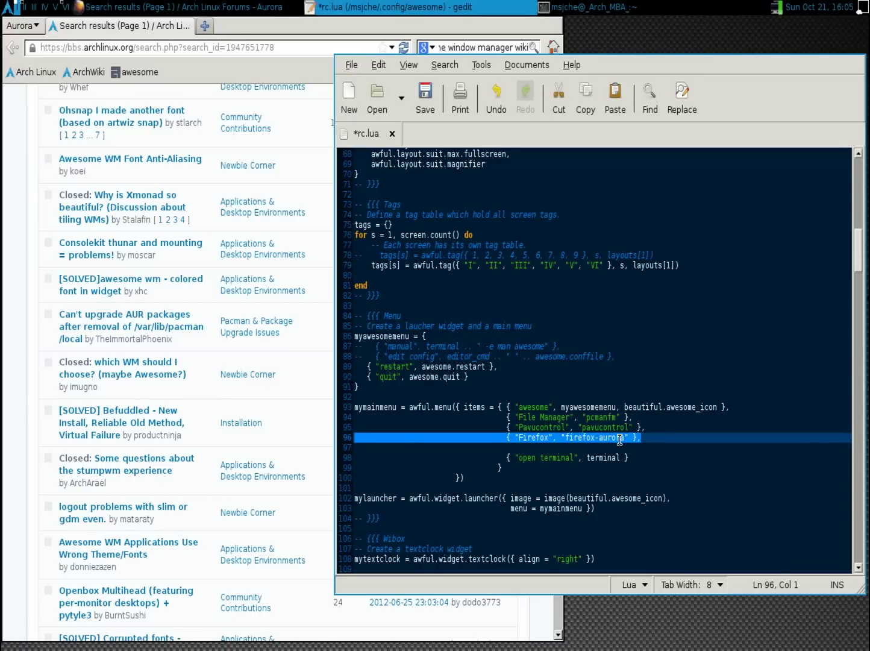
key(Down)
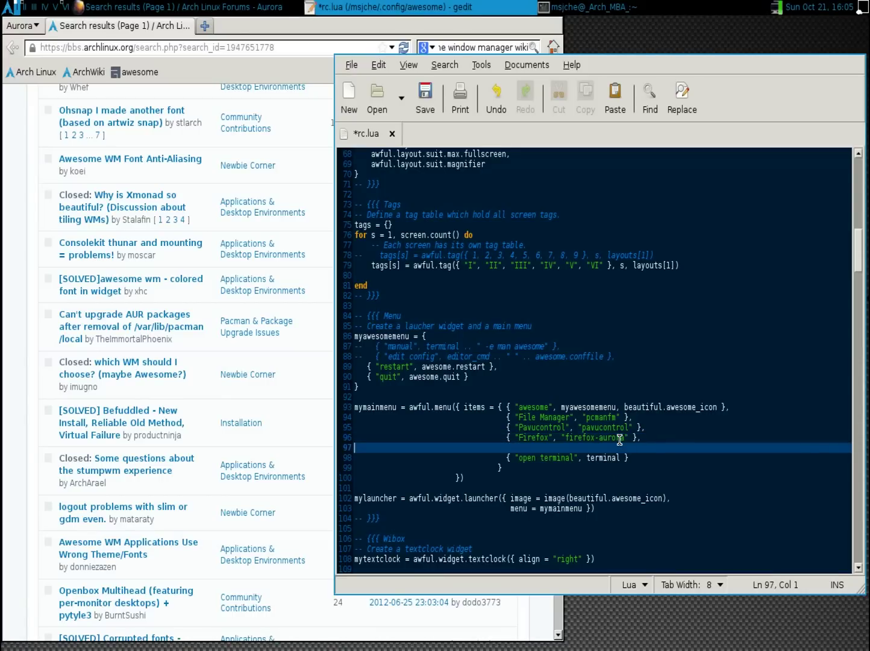
key(ctrl+v)
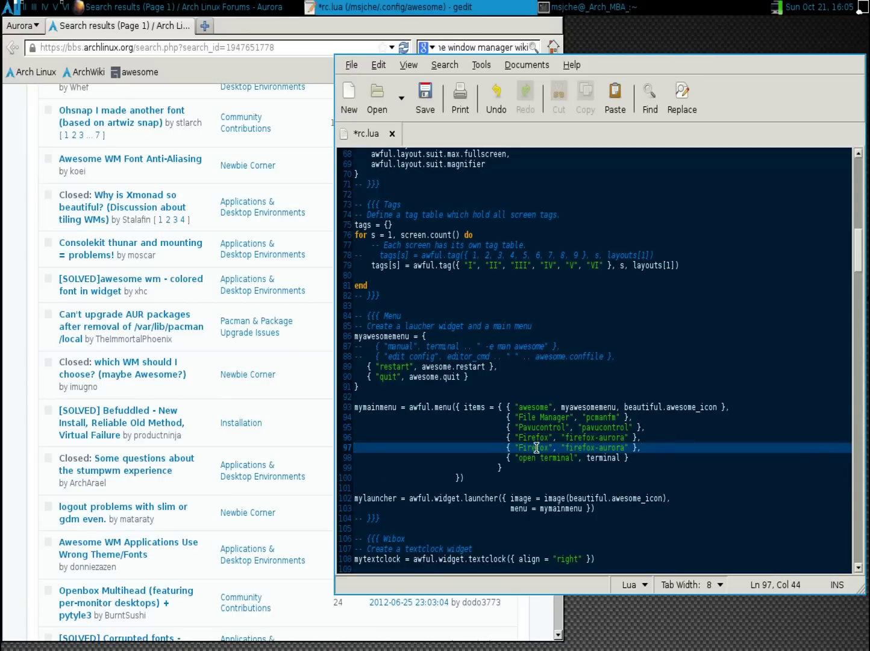
double_click(537, 447)
text(Appearance)
drag(579, 448, 627, 444)
text(lxappearan)
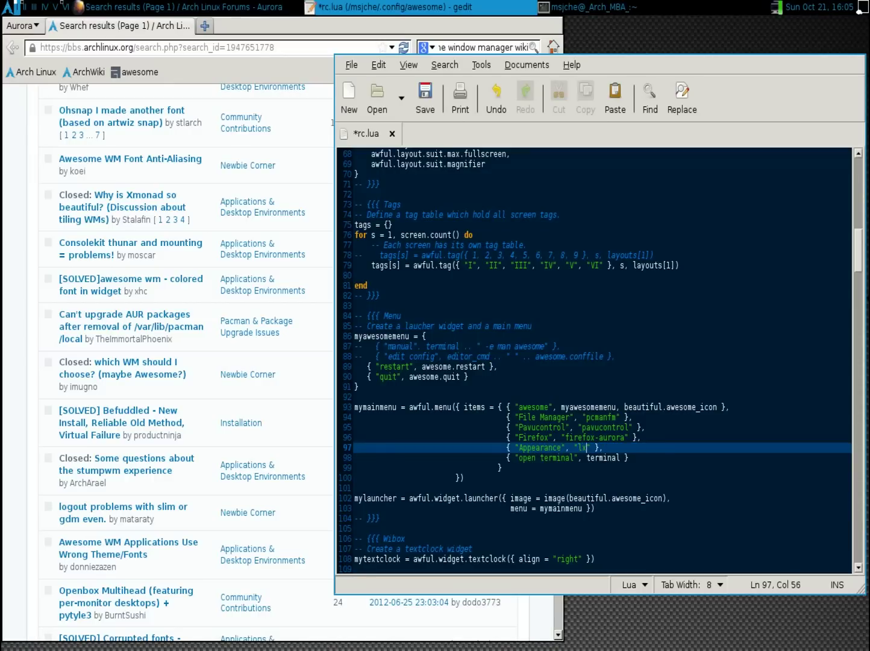
text(ce)
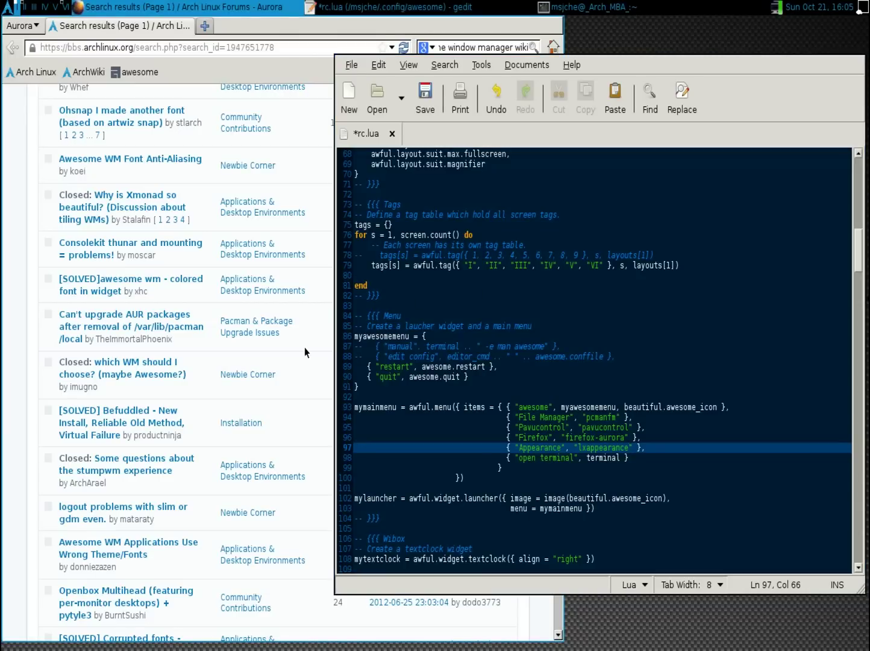
Open a centred terminal and run 'yaourt lxappearance' to search for packages.
key(super+Return)
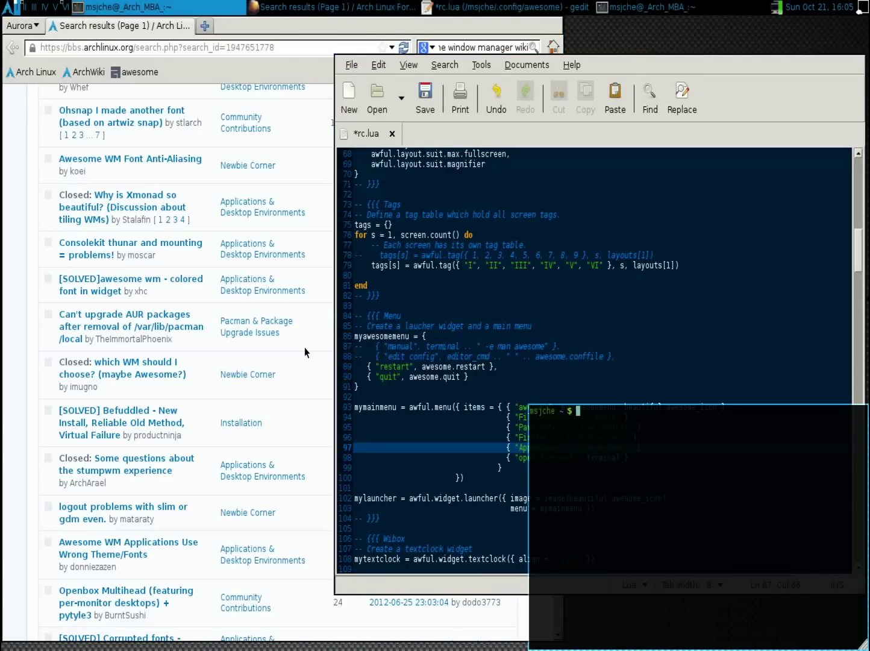
mouse_move(433, 413)
drag(557, 457, 301, 252)
text(yaourt lxappearnc)
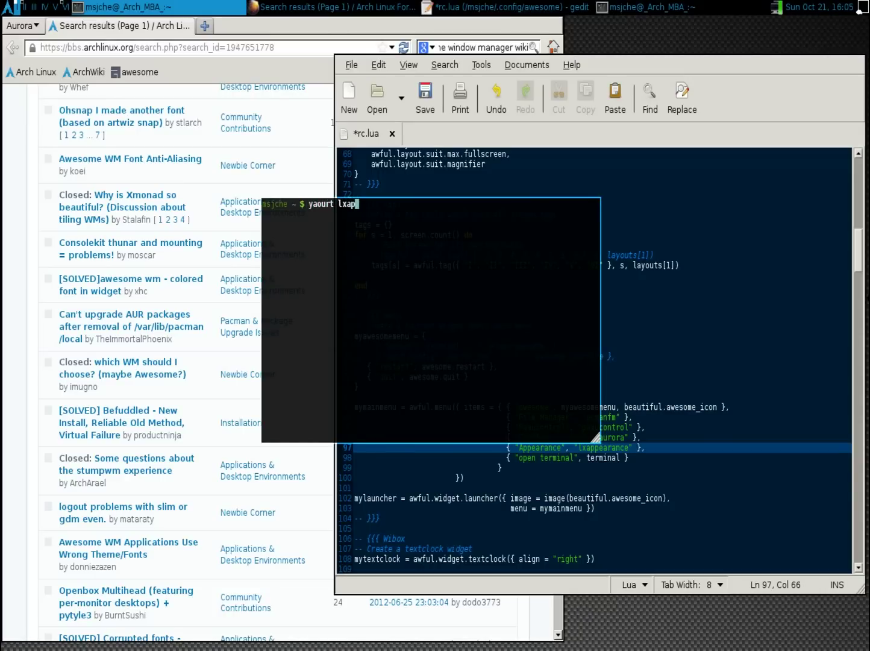
key(BackSpace)
key(BackSpace)
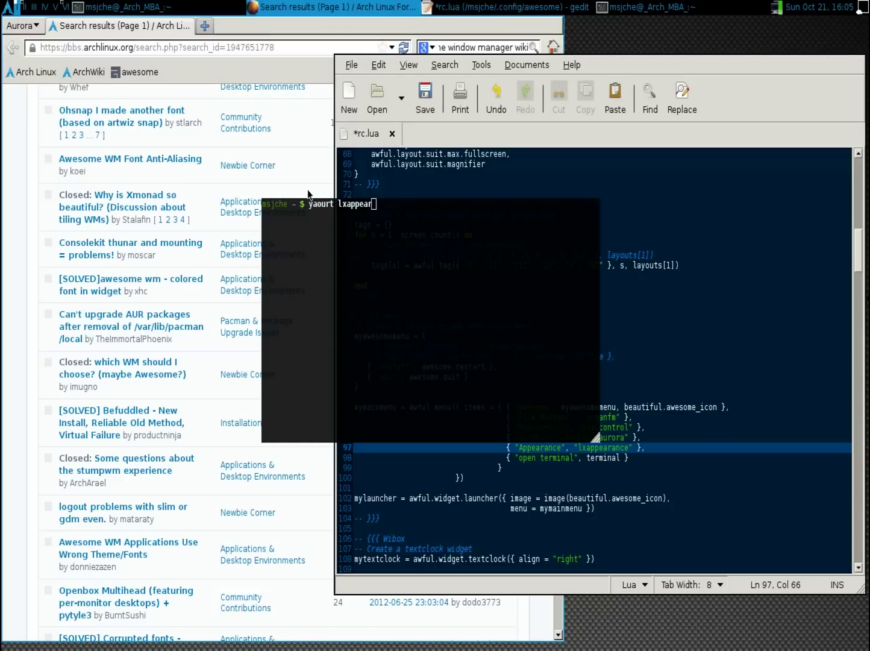
text(ance)
key(Return)
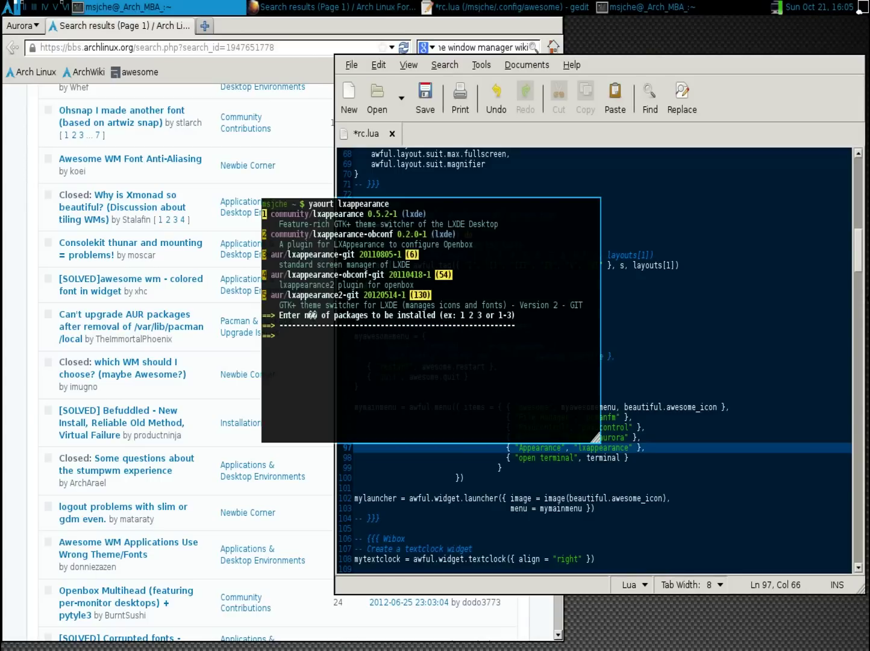
Choose package 5, lxappearance2-git, and build it without editing the PKGBUILD.
text(5)
key(Return)
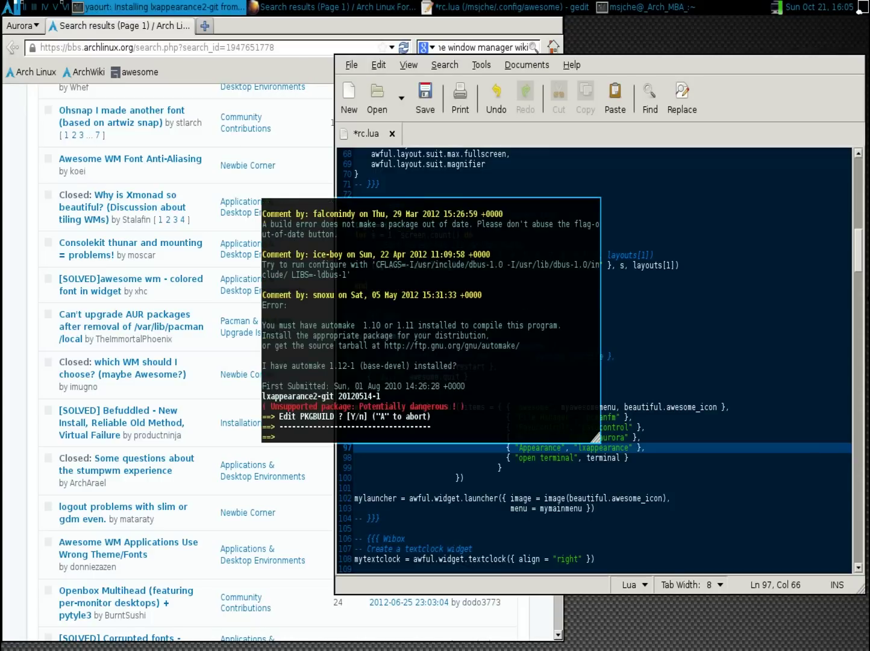
text(n)
key(Return)
key(Return)
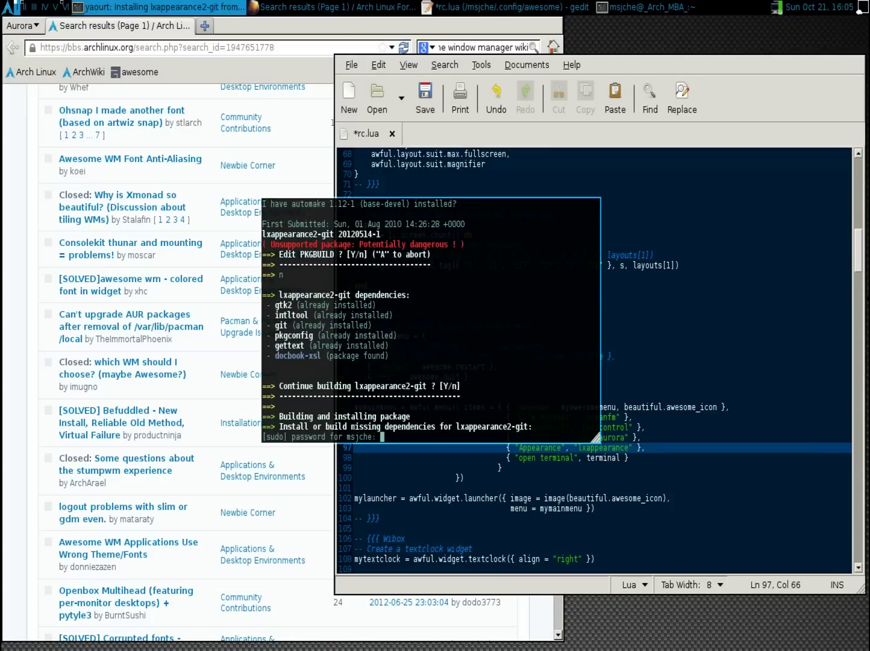
key(Return)
key(Return)
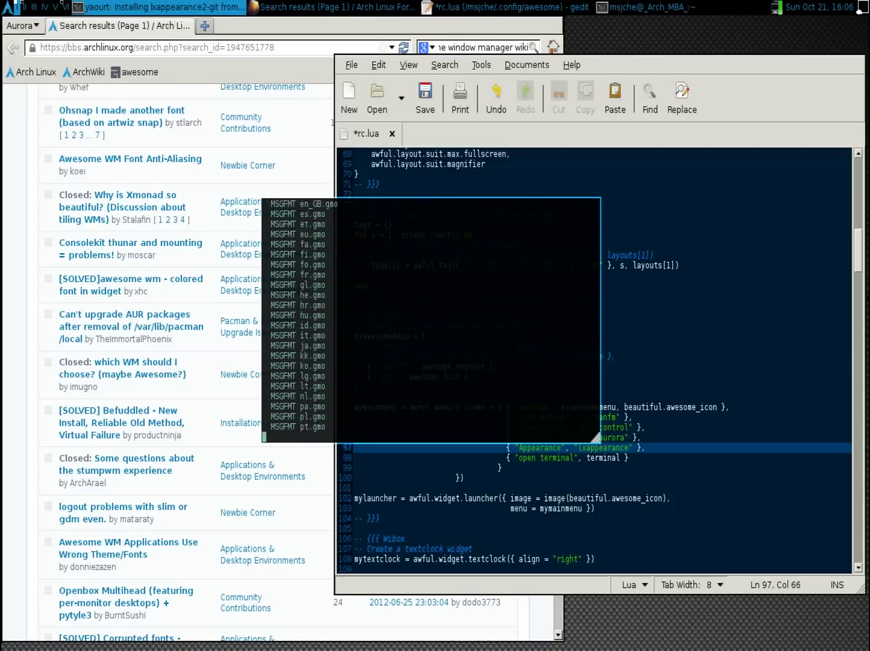
Return Firefox to the Customizing GTK Apps page and confirm installing lxappearance2-git.
right_click(14, 53)
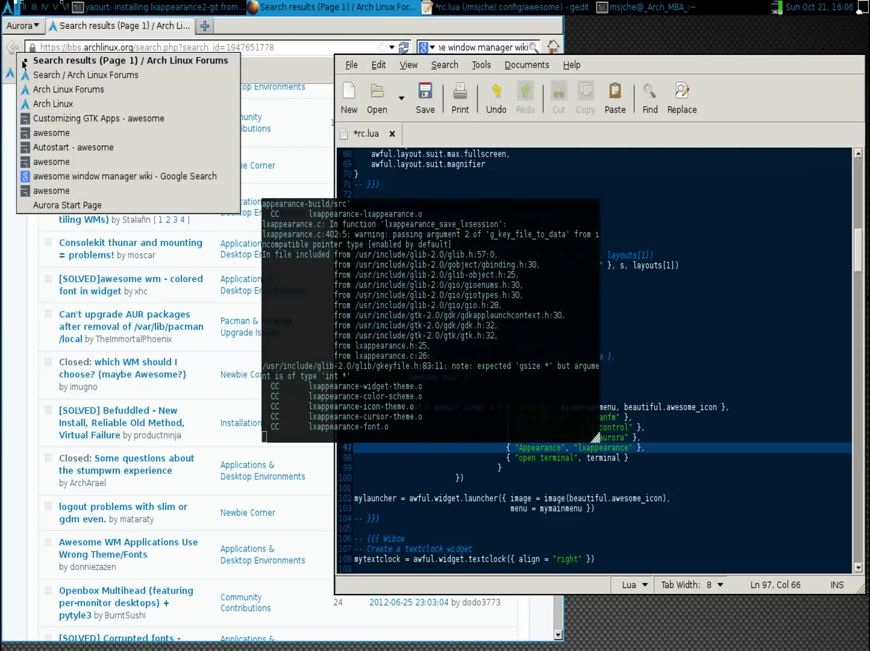
click(55, 121)
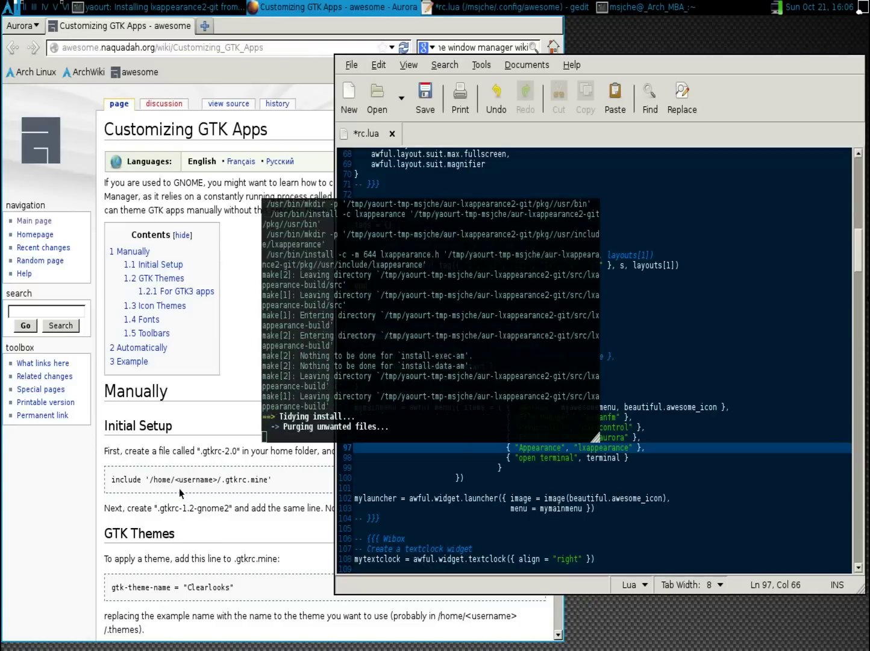
scroll(205, 491, down, 4)
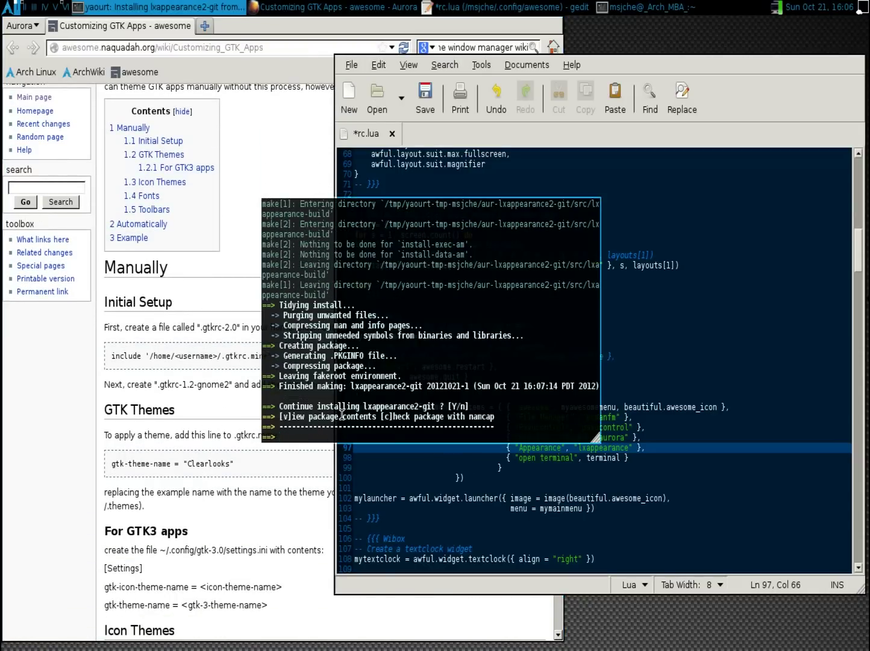
key(Return)
key(Return)
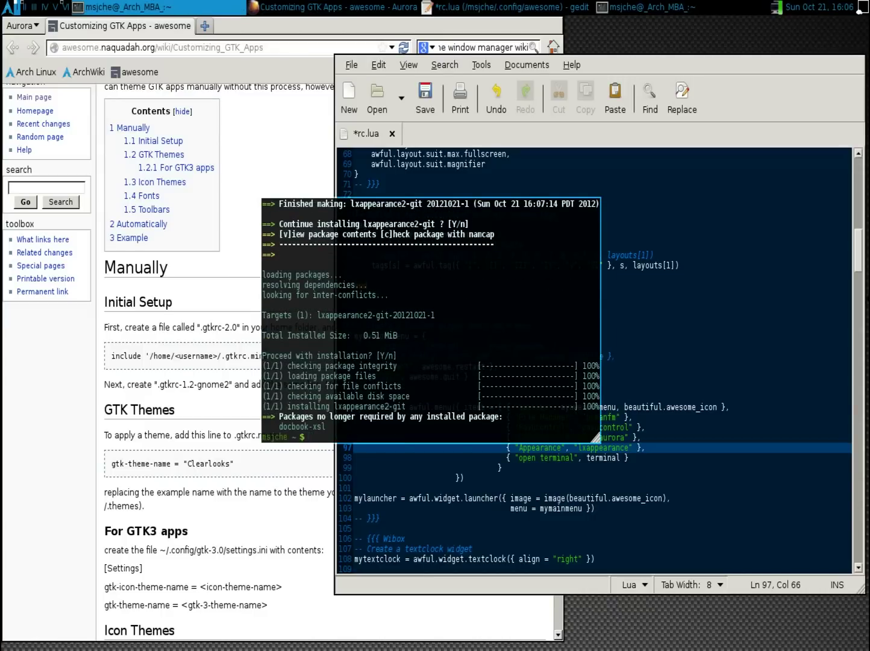
Run 'ls -a' in the home folder, then 'cd .config/' and 'ls'.
text(ls -a)
key(Return)
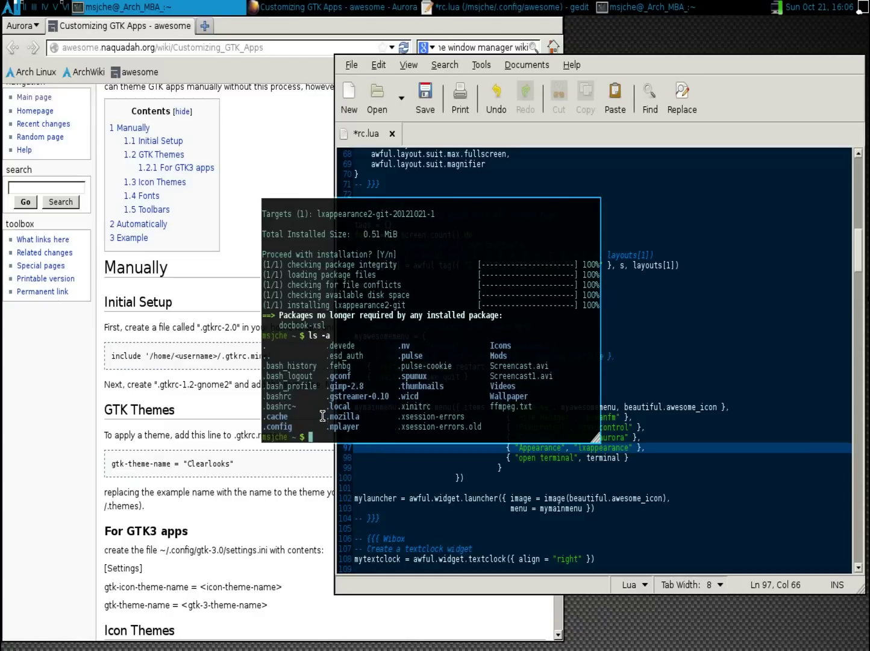
text(cd .config/)
key(Return)
text(ls)
key(Return)
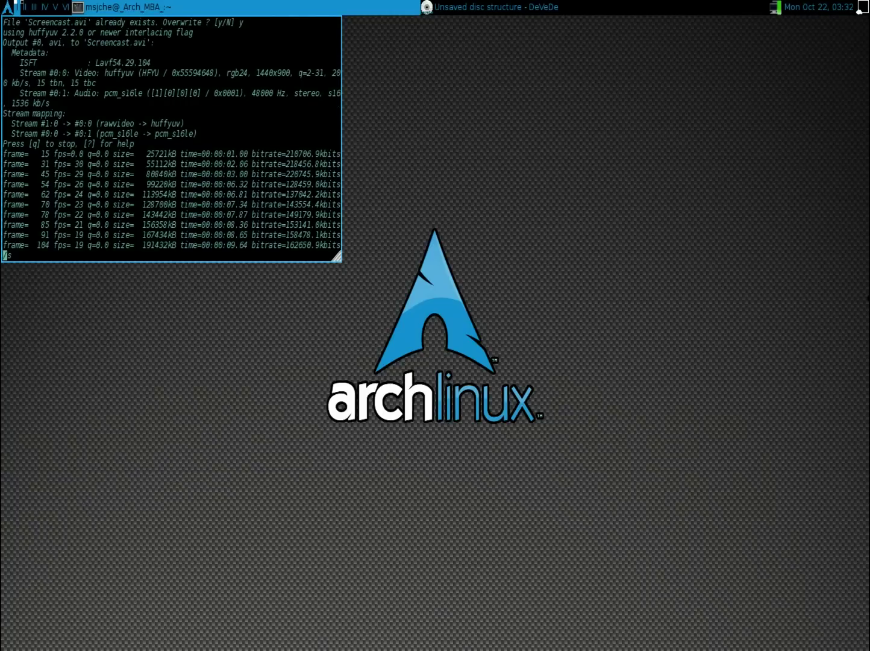
Launch Appearance from the awesome menu and preview the Adwaita, plastiq, then delorean-dark widget themes.
key(super+n)
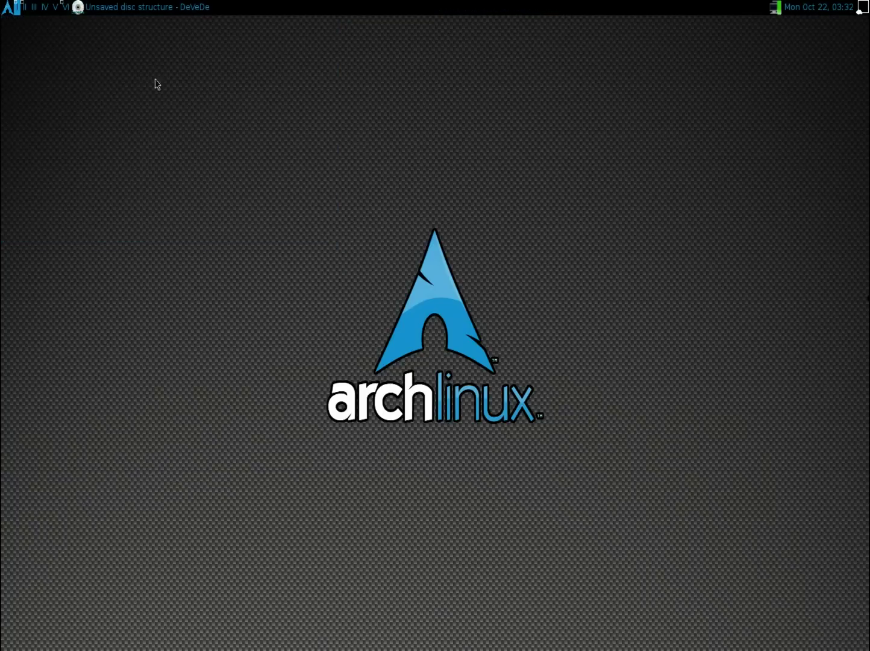
right_click(172, 81)
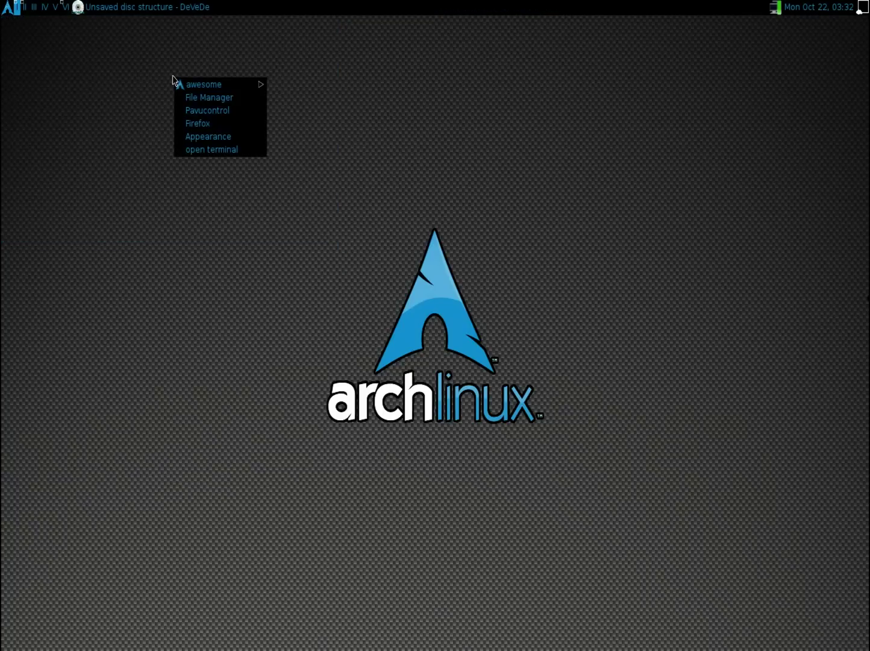
click(193, 140)
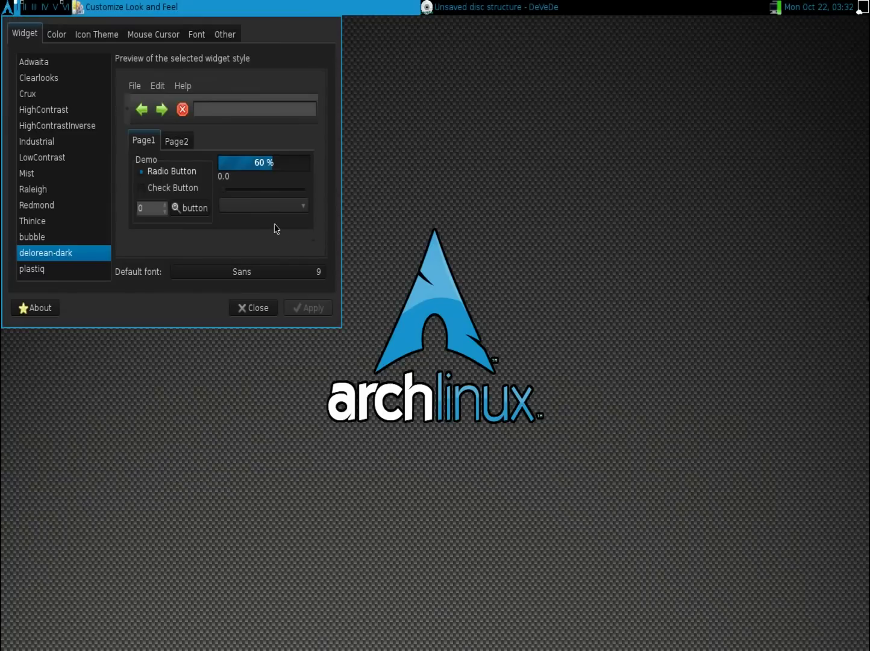
drag(269, 226, 433, 304)
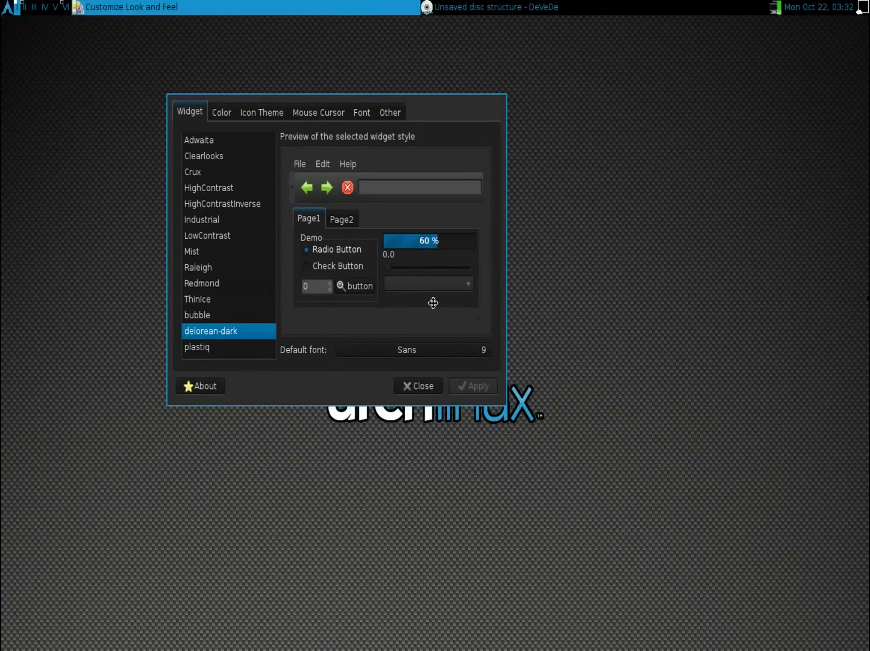
click(221, 138)
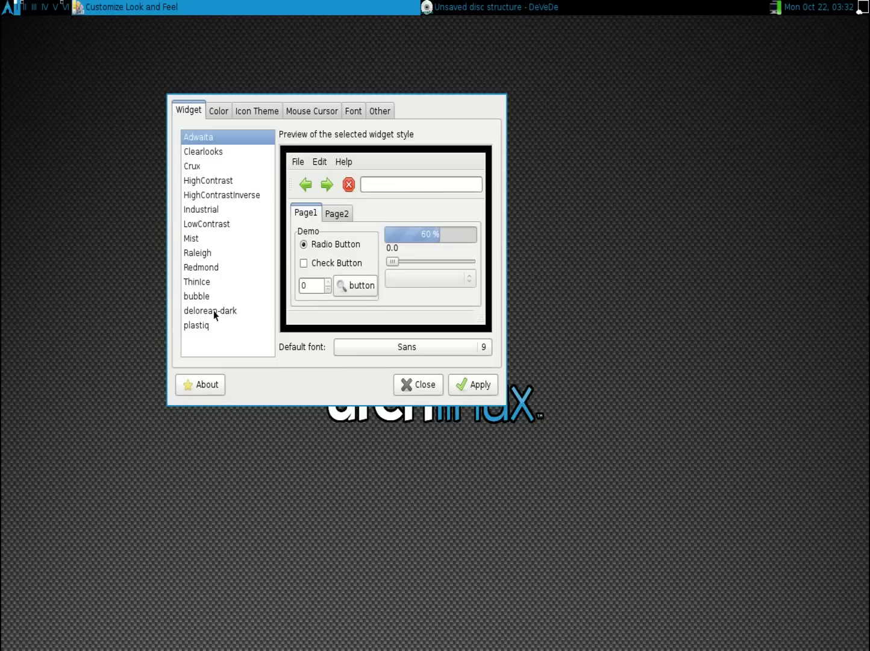
click(204, 328)
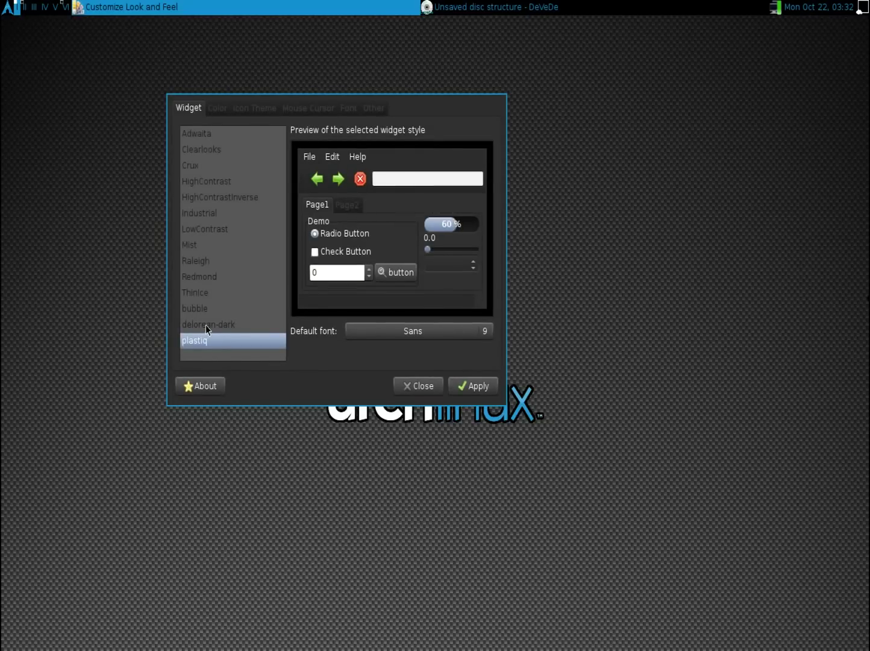
click(204, 325)
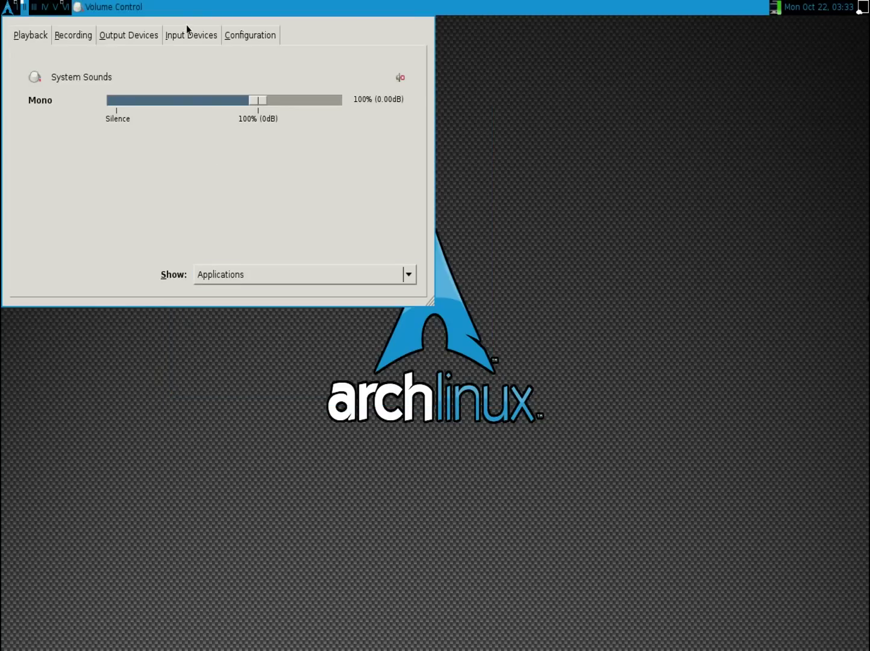
Review the input device levels and playback streams in Volume Control.
click(191, 34)
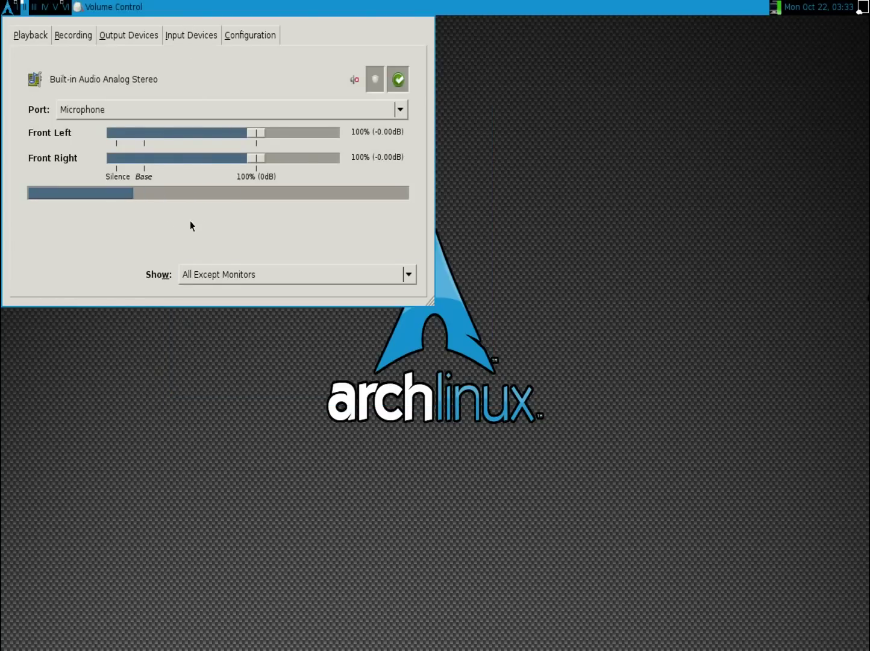
click(29, 35)
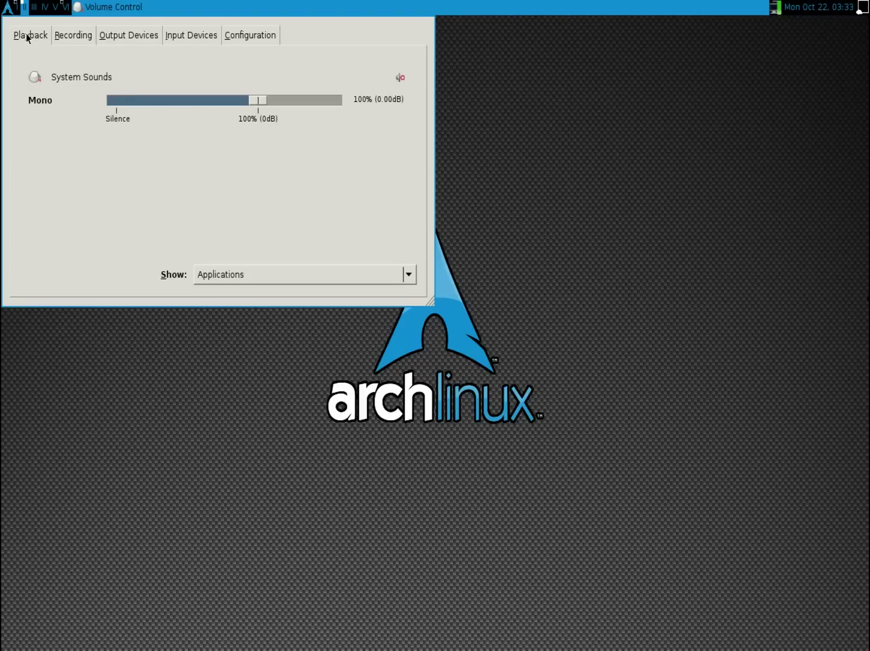
key(super+Left)
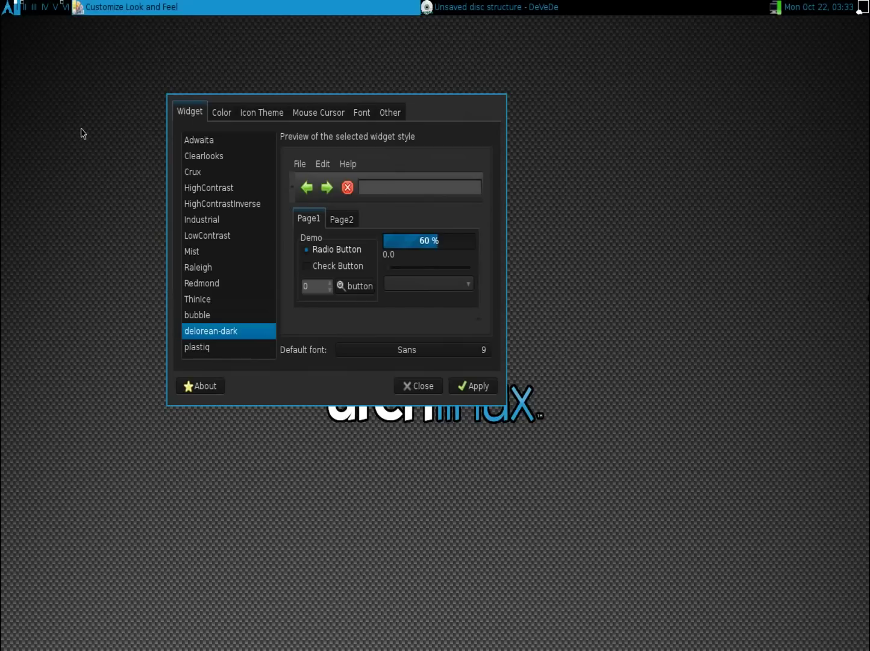
Open the home folder in PCManFM from the awesome menu and close the LXAppearance window.
right_click(82, 133)
click(104, 150)
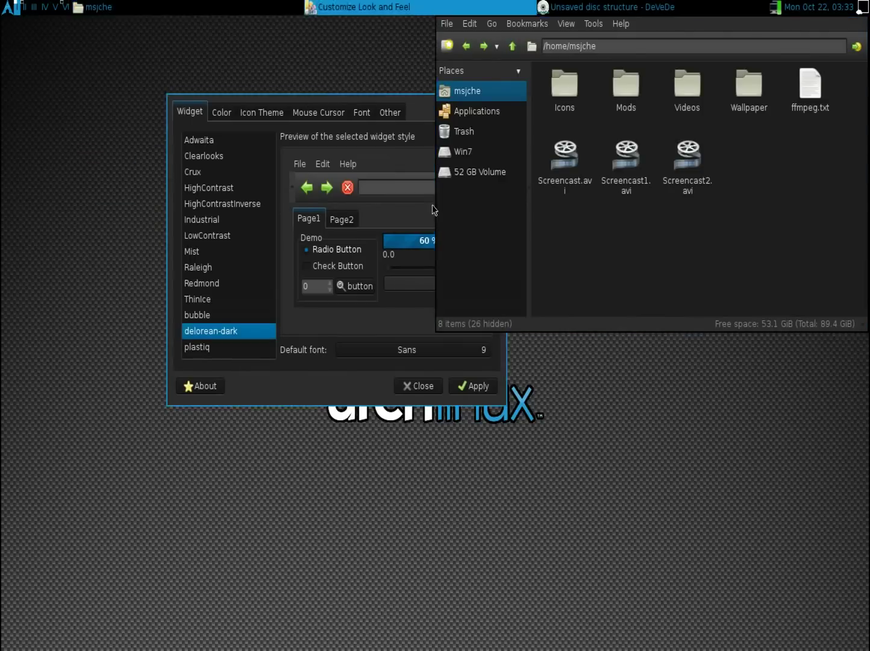
drag(605, 213, 527, 347)
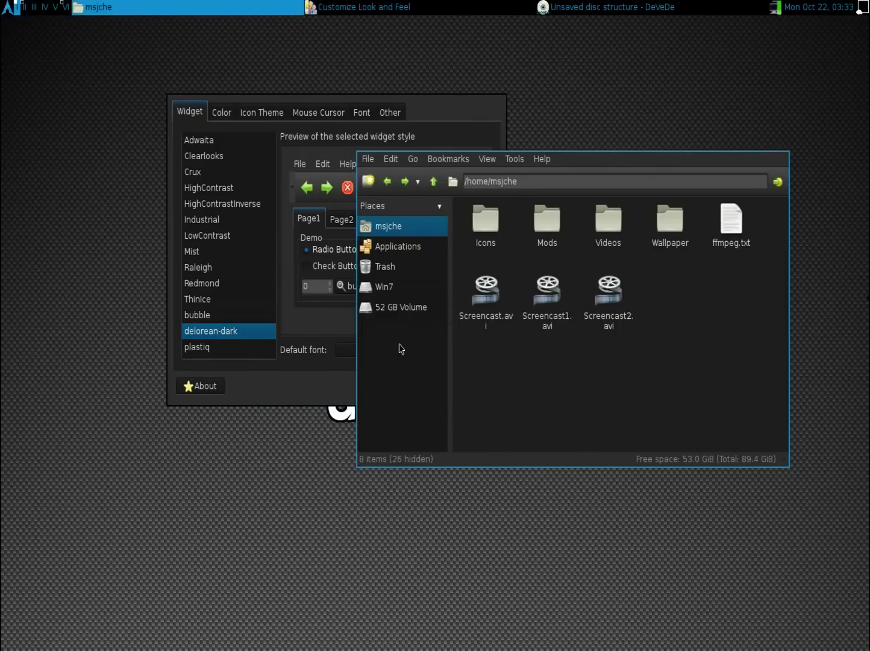
click(264, 395)
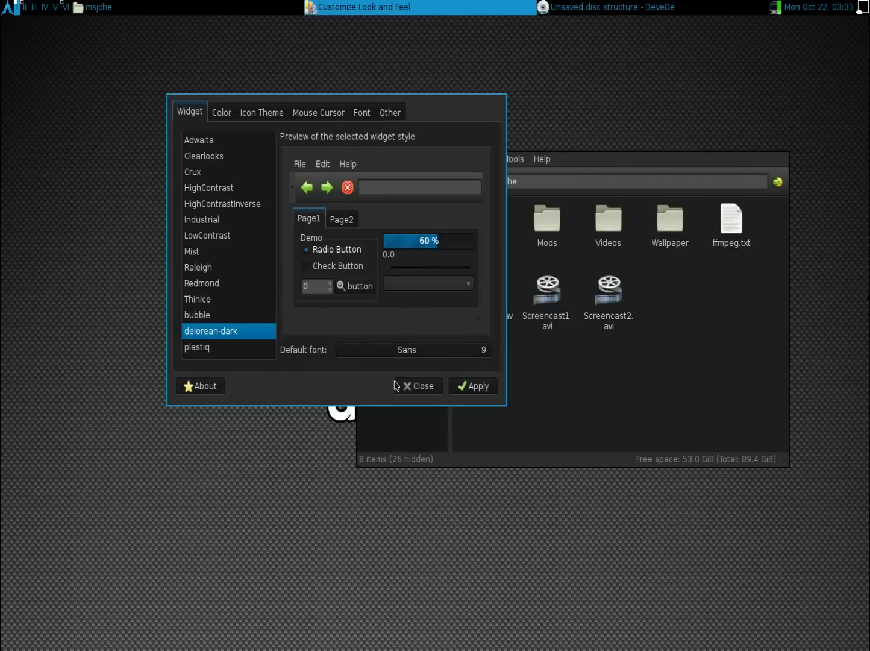
click(454, 386)
click(411, 386)
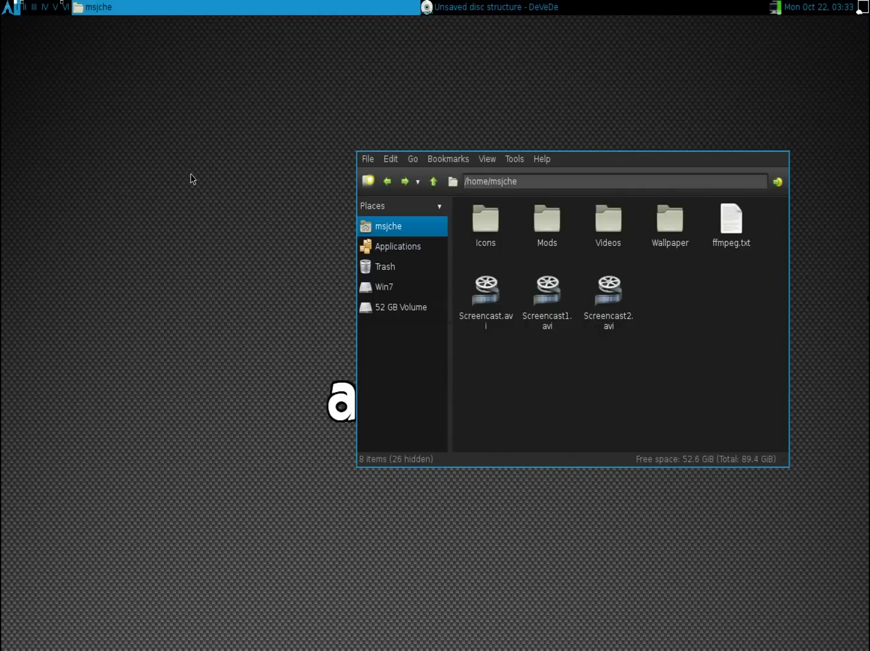
On workspace 2, open the Wicd network manager from the tray, move it aside, then close it.
key(super+2)
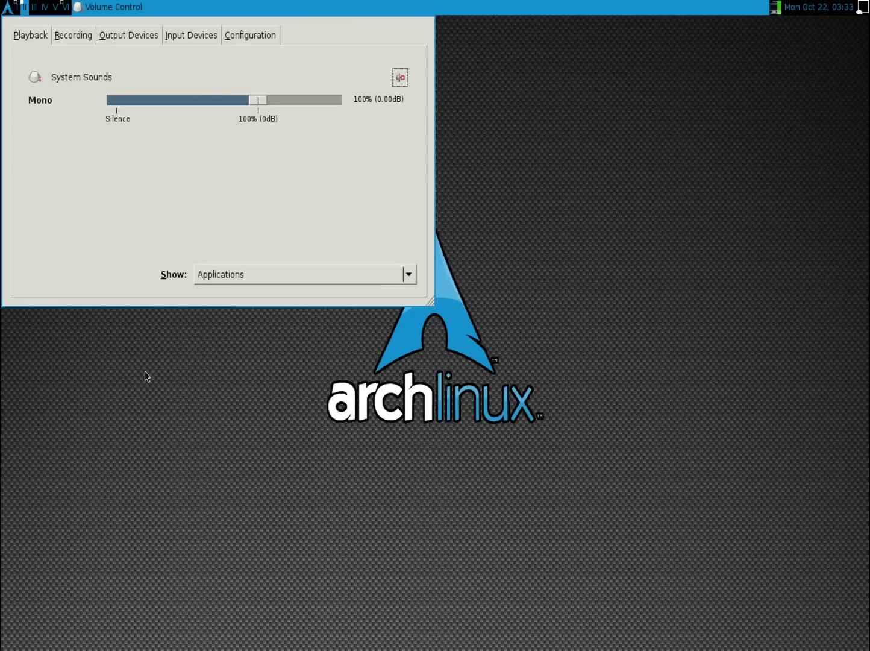
click(778, 5)
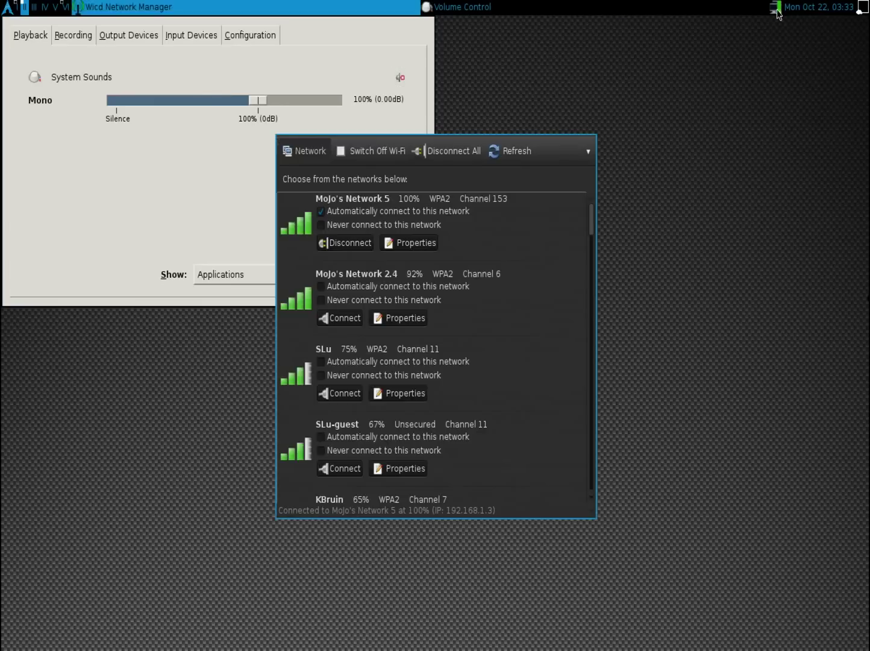
drag(539, 300, 627, 322)
click(777, 8)
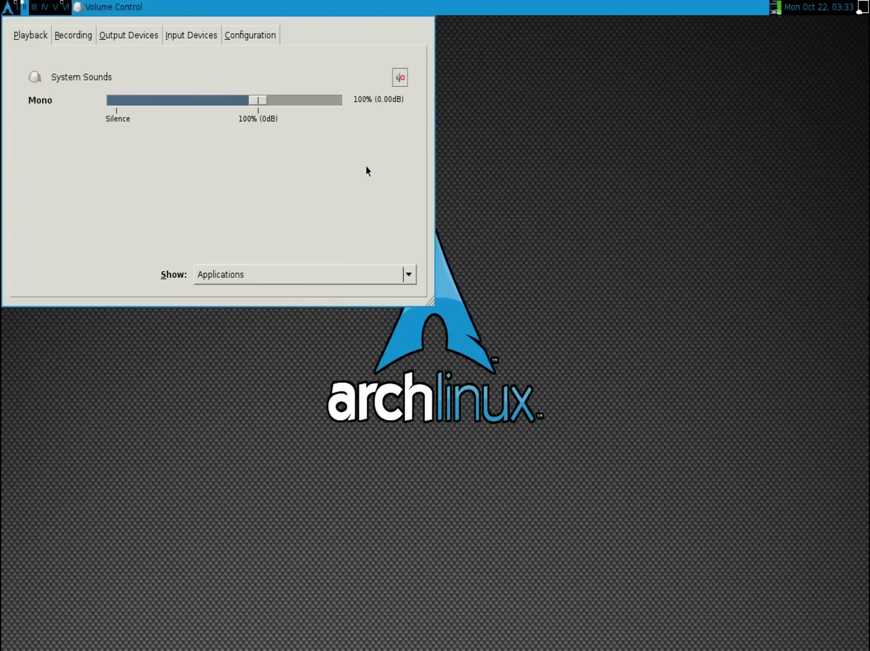
Close the file manager on the next workspace and return to the ffmpeg terminal workspace.
key(ctrl+alt+Right)
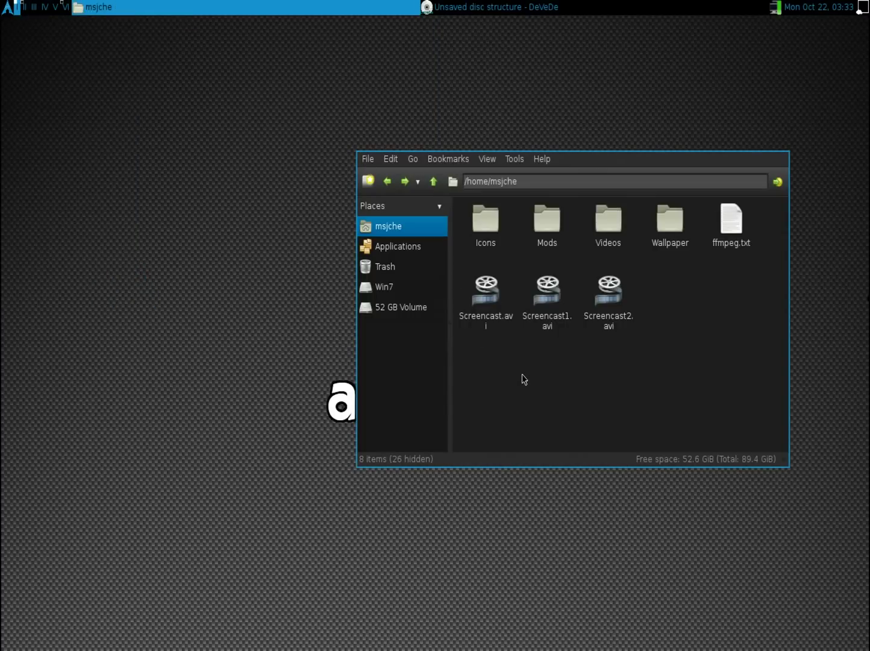
key(alt+F4)
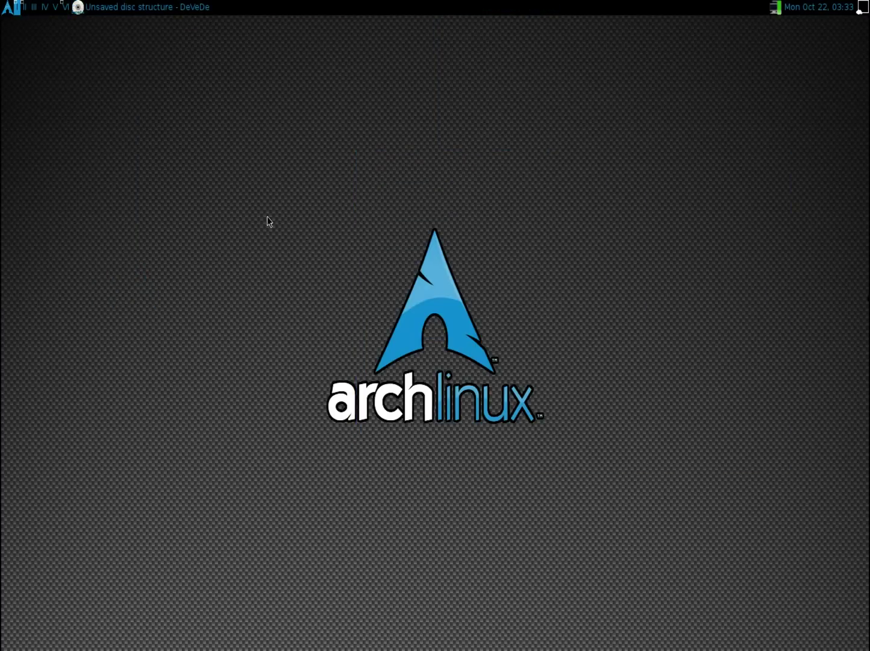
key(ctrl+alt+Left)
key(ctrl+alt+Left)
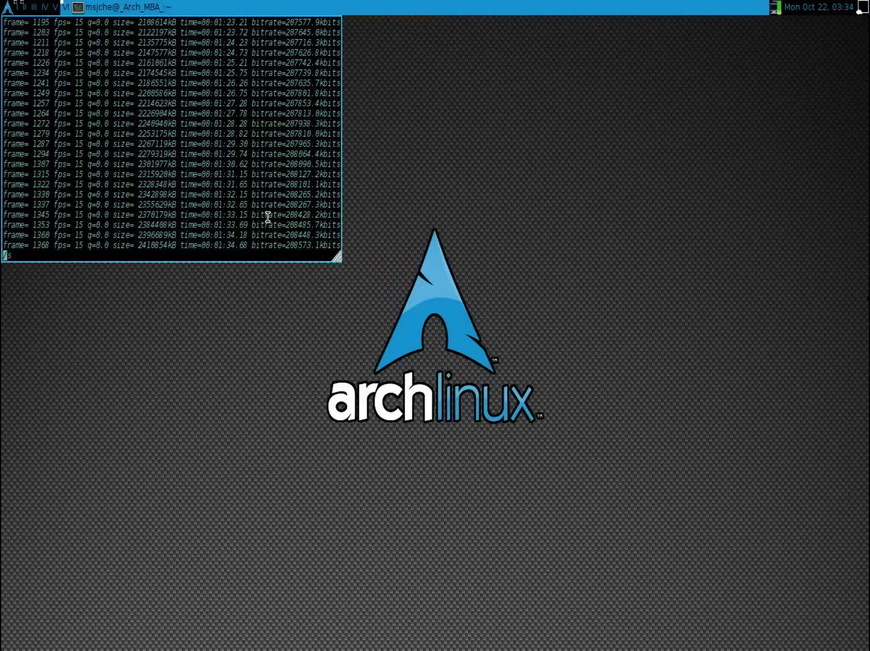